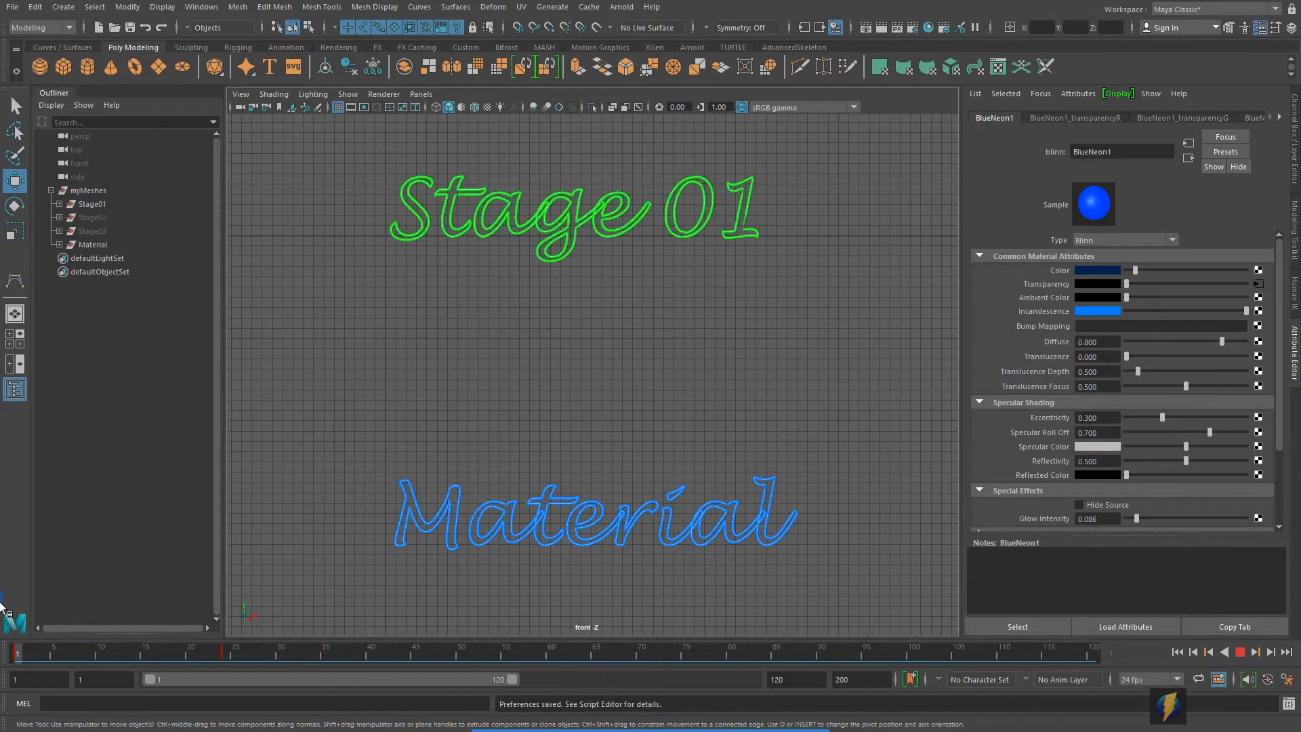
Show the channel values and inspect the Visibility attribute of the Stage01, Stage02 and Stage03 groups.
{"action": "left_click", "coordinate": [1294, 166]}
{"action": "left_click", "coordinate": [86, 205]}
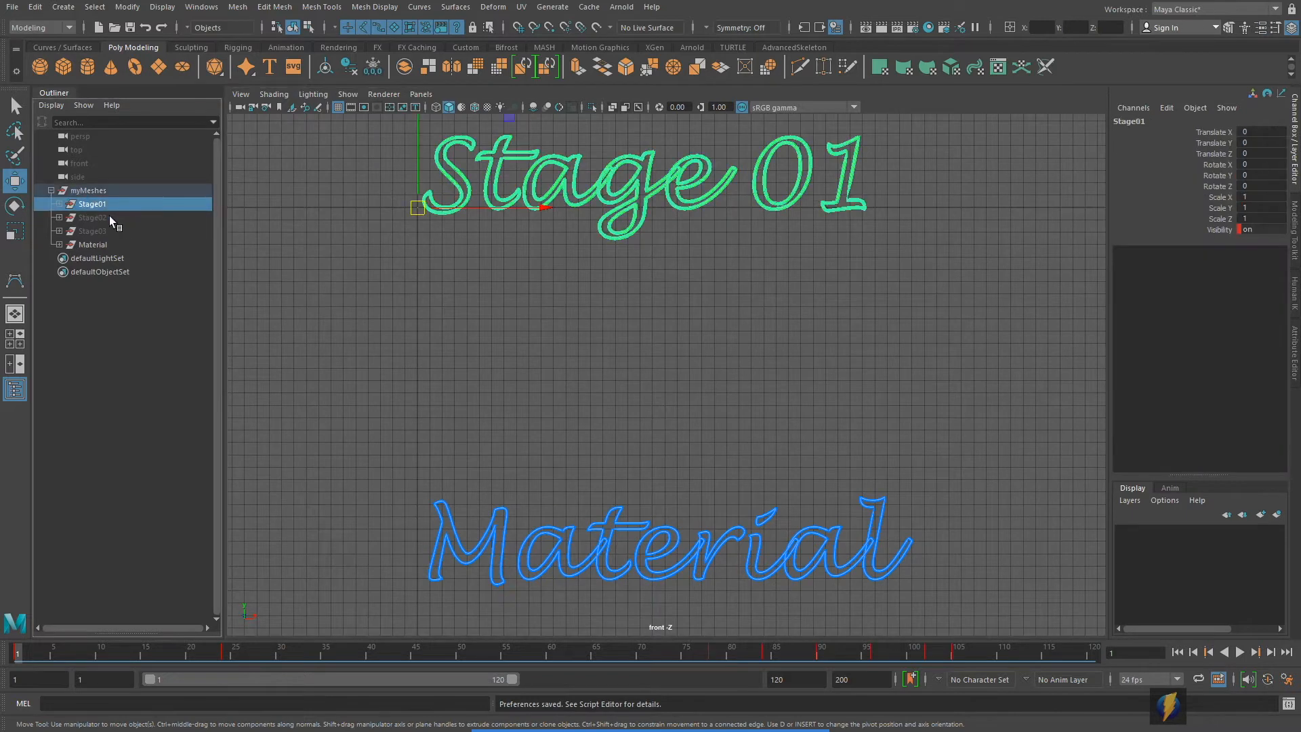
{"action": "left_click", "coordinate": [104, 217]}
{"action": "left_click", "coordinate": [107, 231]}
{"action": "left_click", "coordinate": [104, 218]}
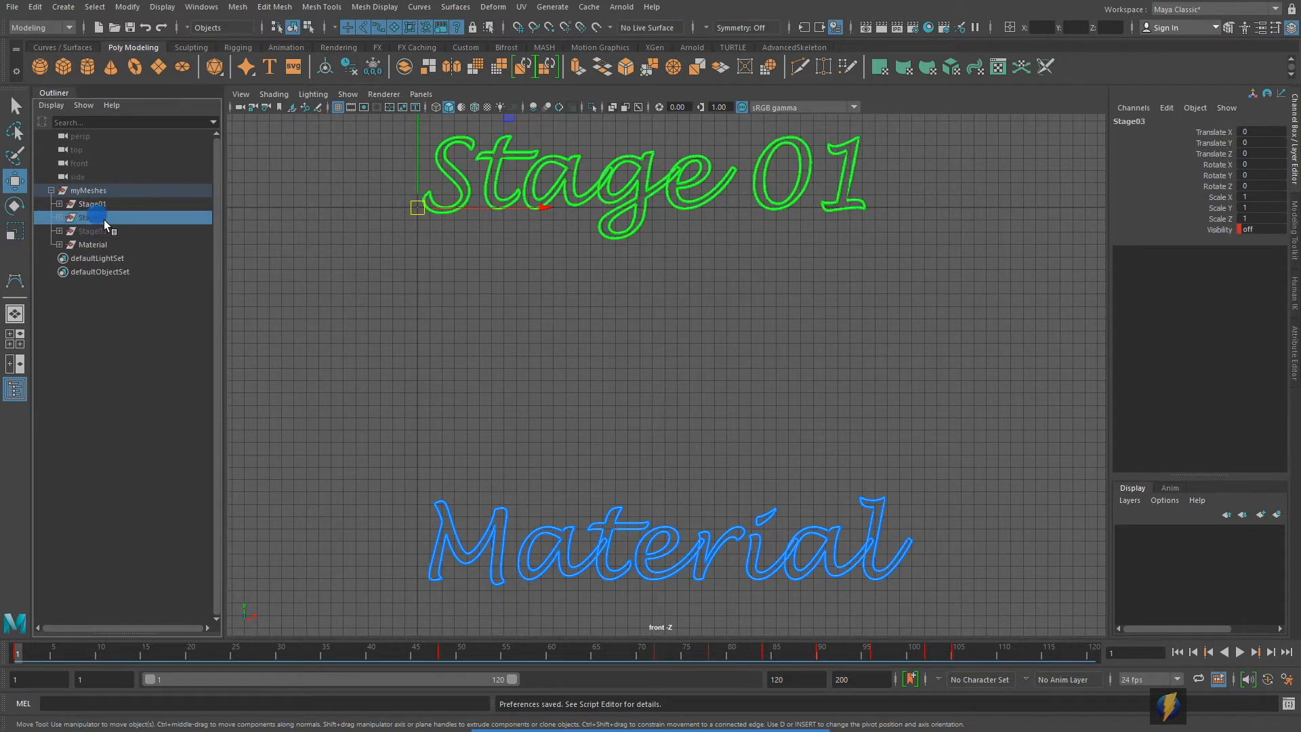
{"action": "left_click", "coordinate": [96, 204]}
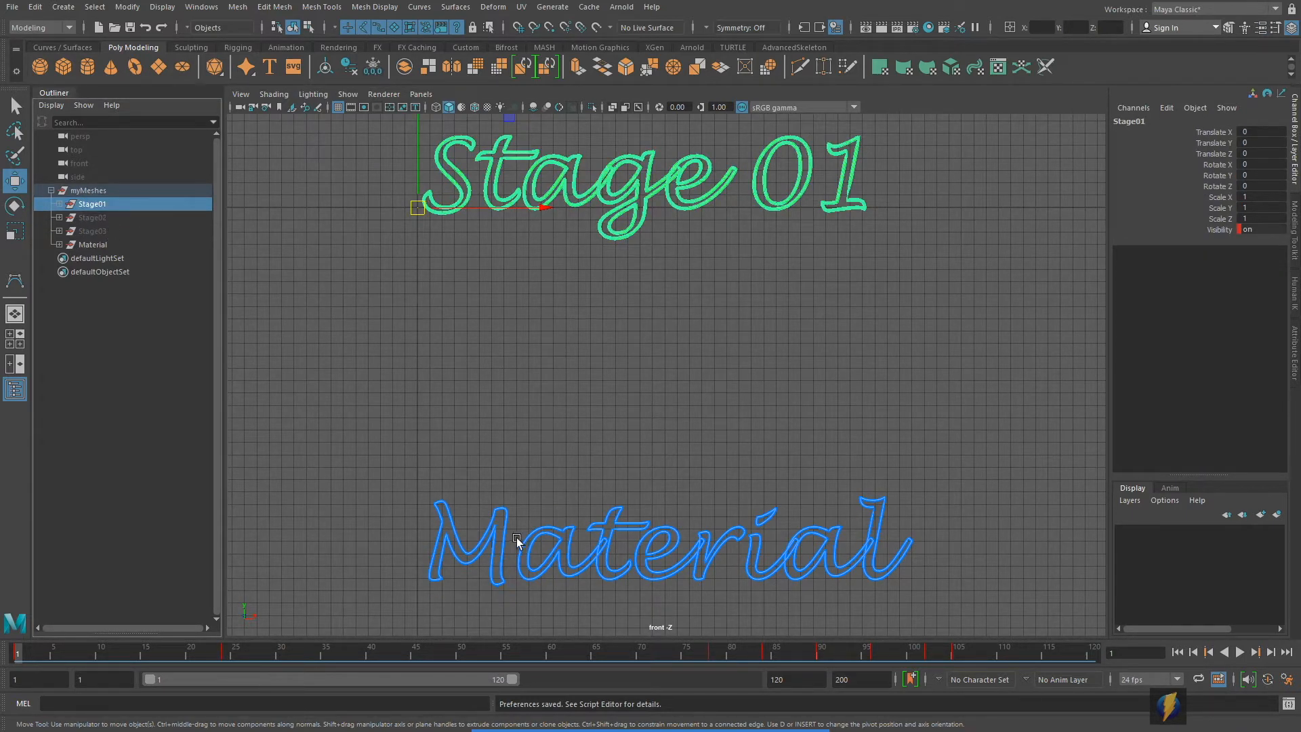
{"action": "left_click", "coordinate": [712, 717]}
{"action": "left_click_drag", "start_coordinate": [826, 437], "coordinate": [1203, 234]}
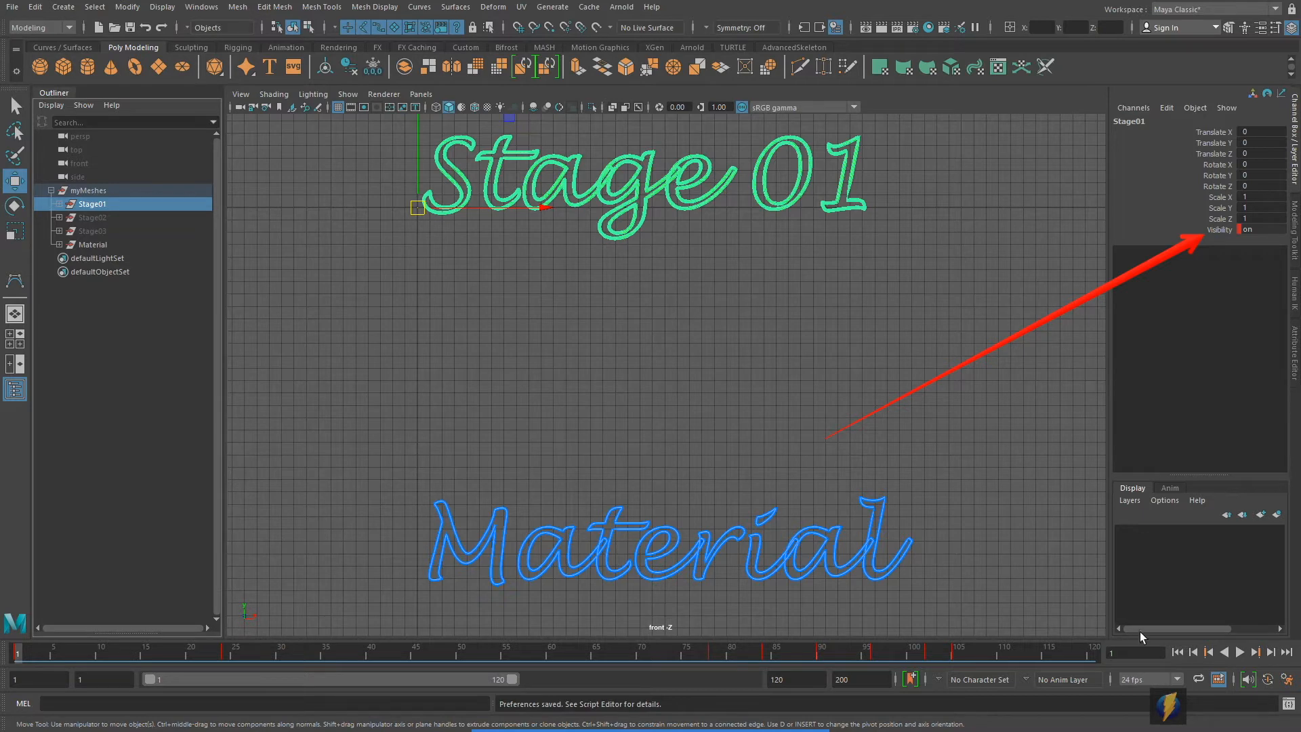
Select the Stage03 group, play the animation to watch the stage titles switch, and return to frame 1.
{"action": "middle_click_drag", "start_coordinate": [711, 358], "coordinate": [688, 369], "text": "alt"}
{"action": "right_click_drag", "start_coordinate": [689, 370], "coordinate": [693, 374], "text": "alt"}
{"action": "middle_click_drag", "start_coordinate": [692, 374], "coordinate": [655, 374], "text": "alt"}
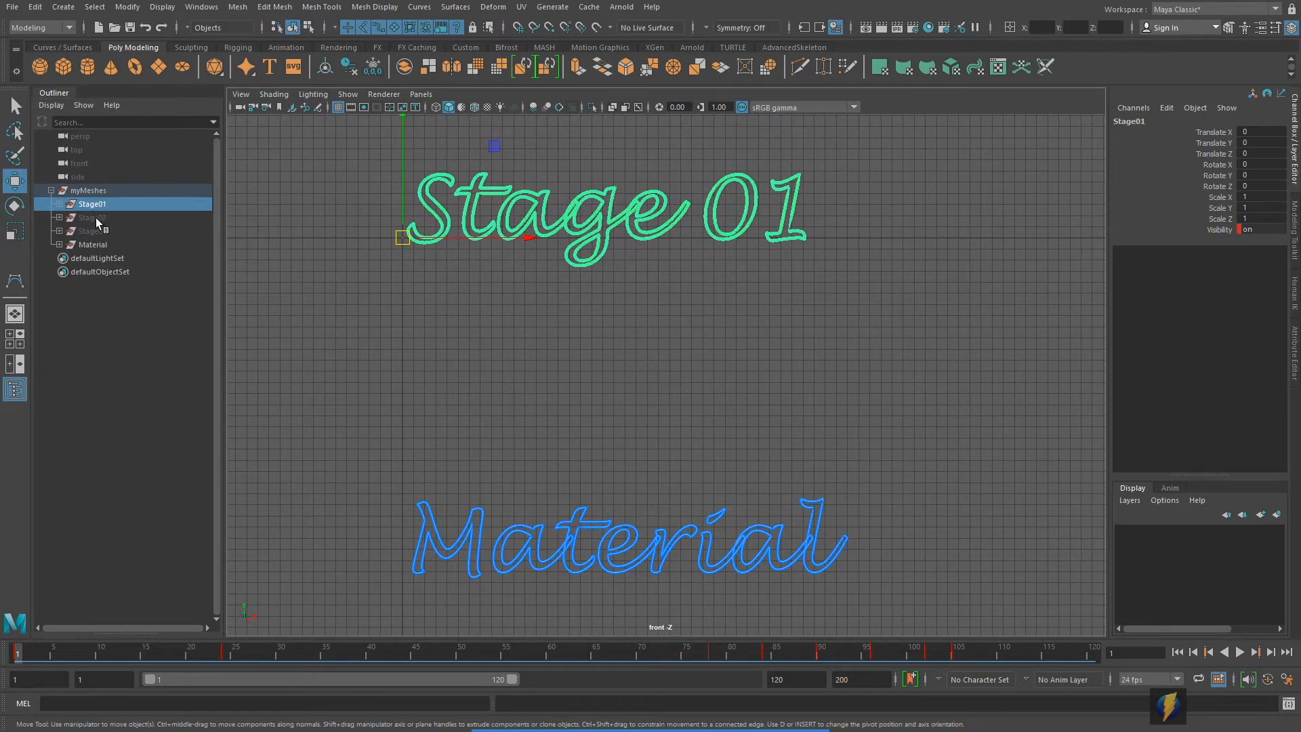
{"action": "left_click", "coordinate": [95, 231]}
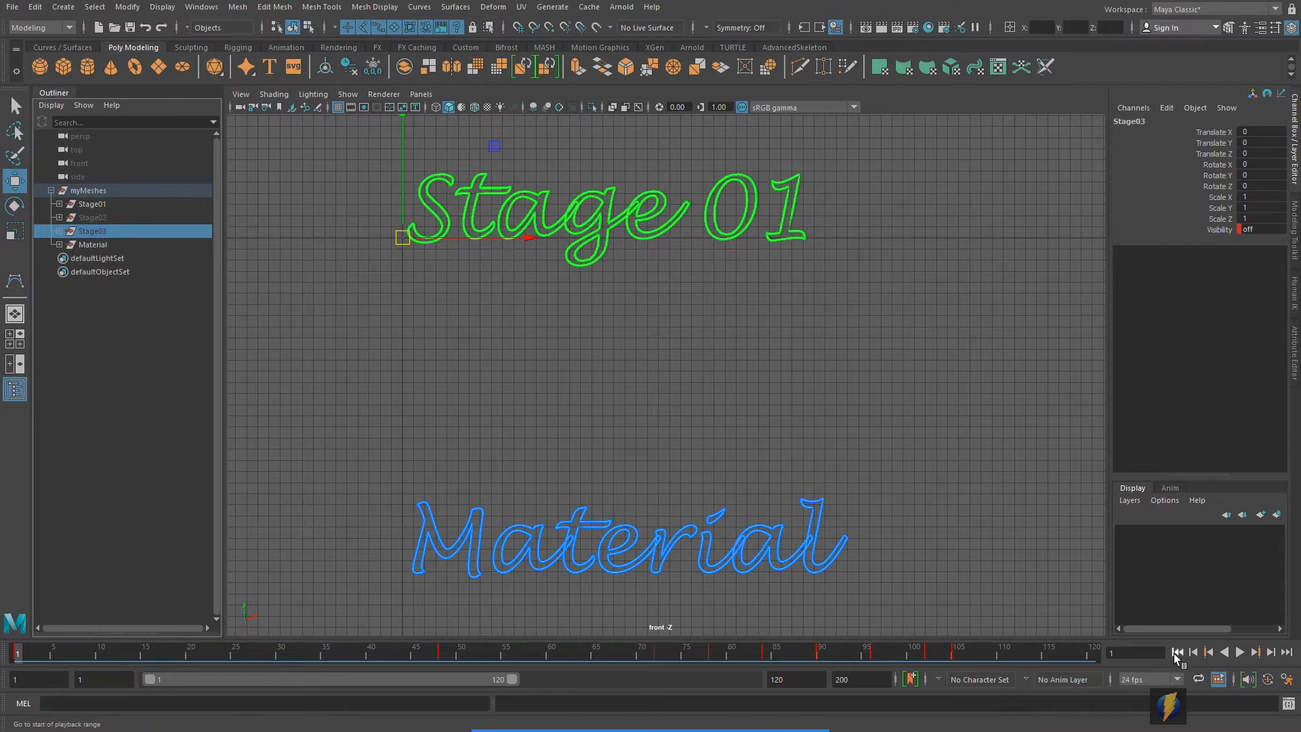
{"action": "left_click", "coordinate": [1240, 652]}
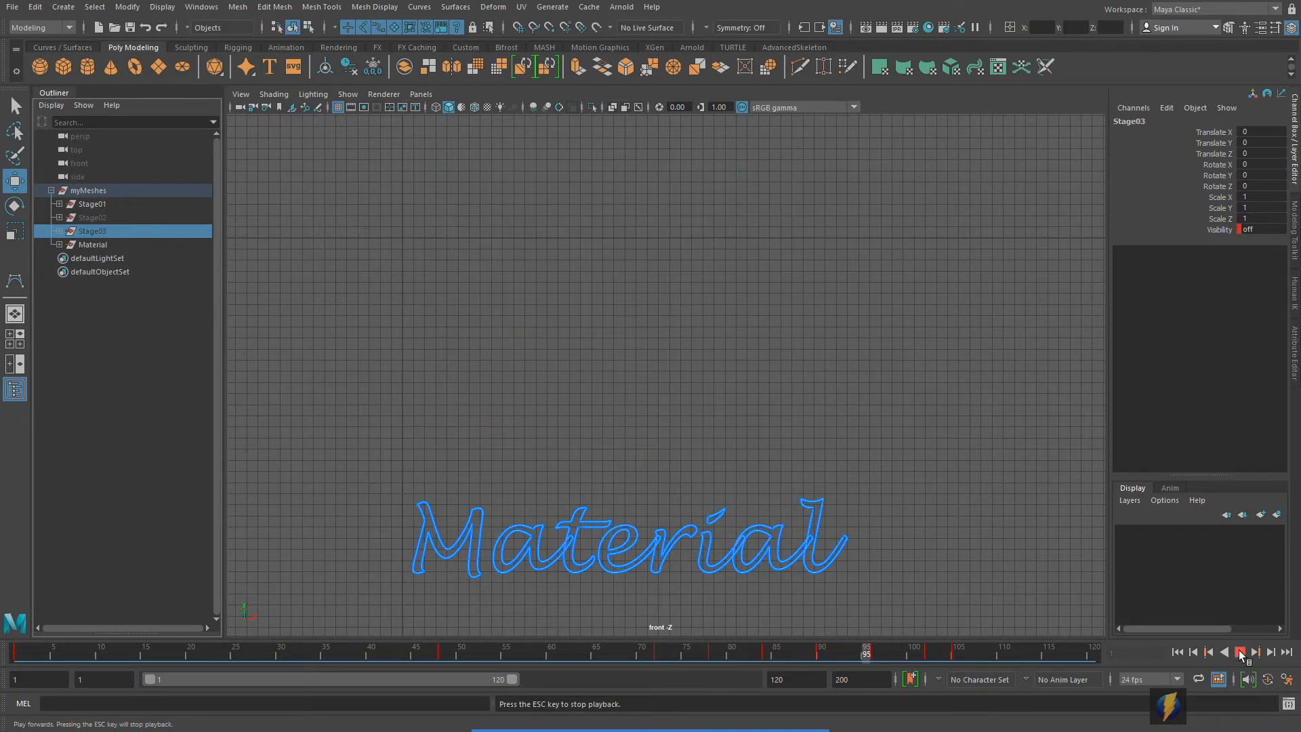
{"action": "left_click", "coordinate": [1240, 652]}
{"action": "left_click", "coordinate": [1178, 652]}
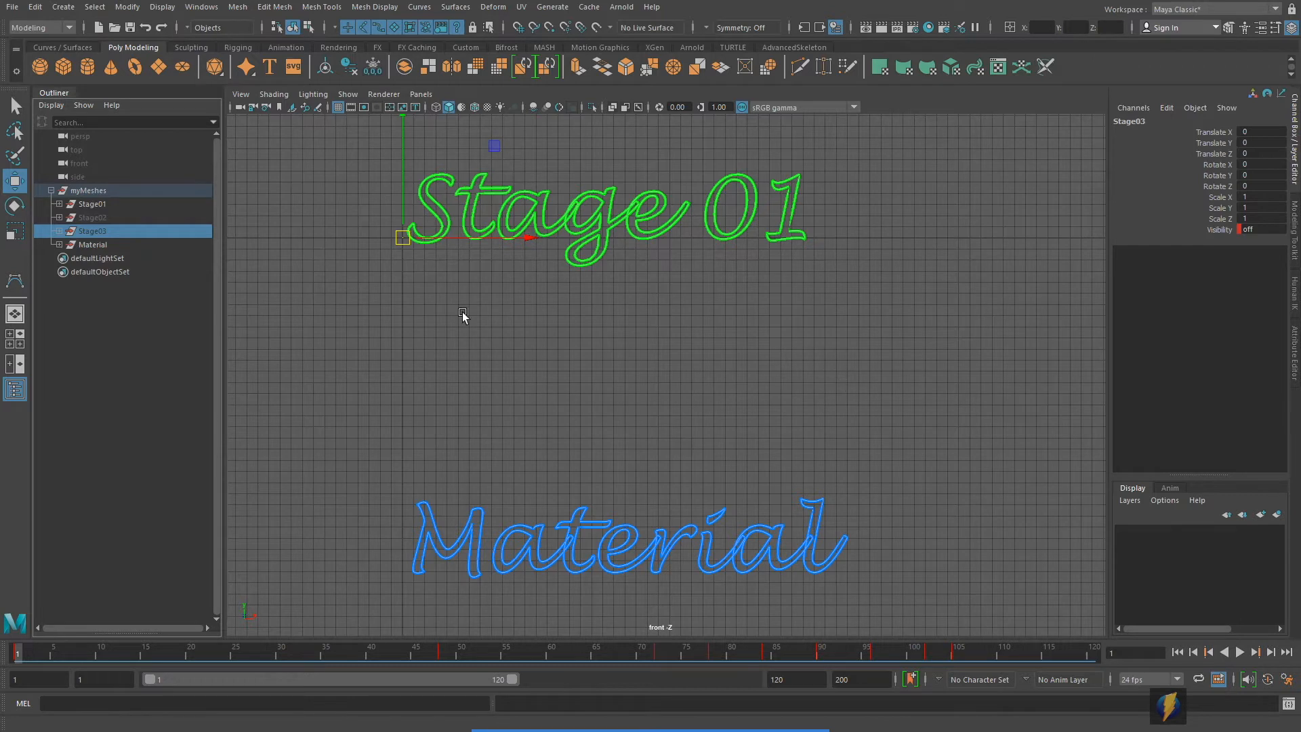
Select the Stage01, Stage02 and Stage03 groups in turn to compare their visibility keys on the timeline.
{"action": "left_click", "coordinate": [93, 206]}
{"action": "left_click", "coordinate": [95, 218]}
{"action": "left_click", "coordinate": [99, 229]}
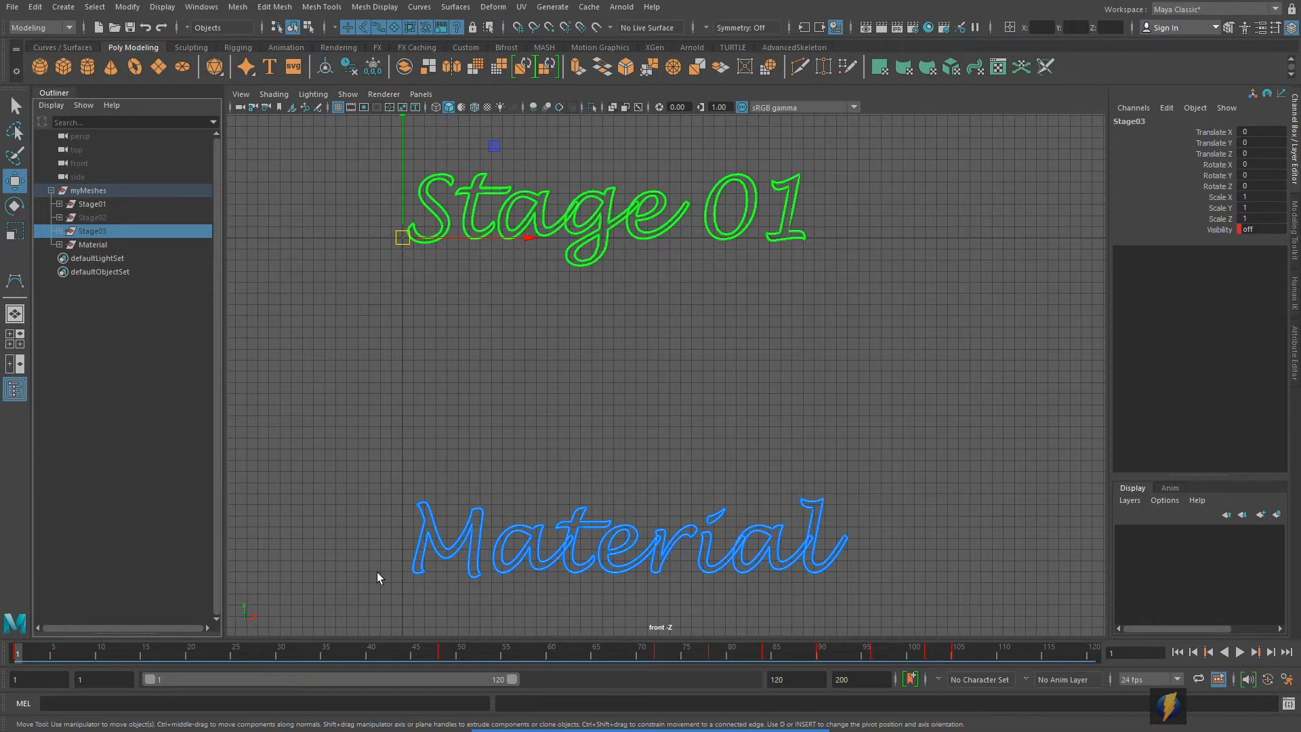
Select the BlueNeon1 material in the Hypershade, minimize that window and show the material's full attributes.
{"action": "middle_click_drag", "start_coordinate": [727, 560], "coordinate": [728, 380], "text": "alt"}
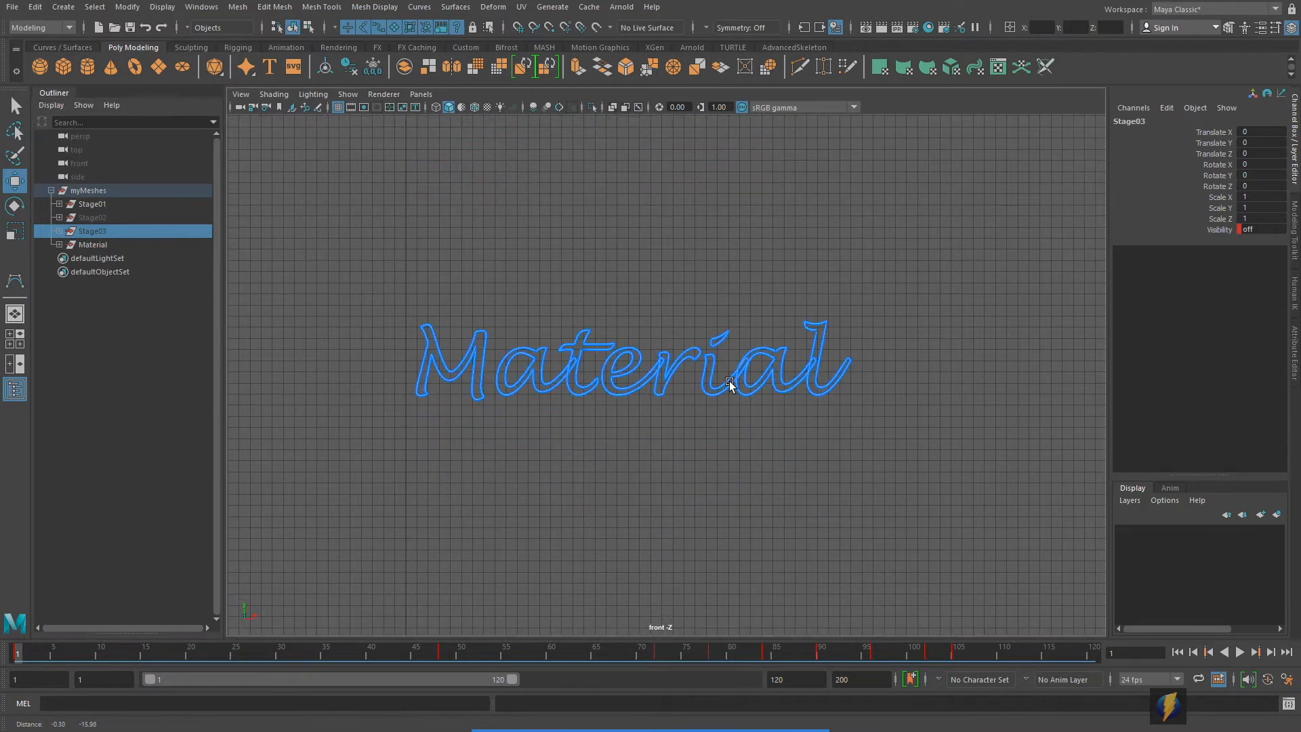
{"action": "right_click_drag", "start_coordinate": [680, 444], "coordinate": [737, 478], "text": "alt"}
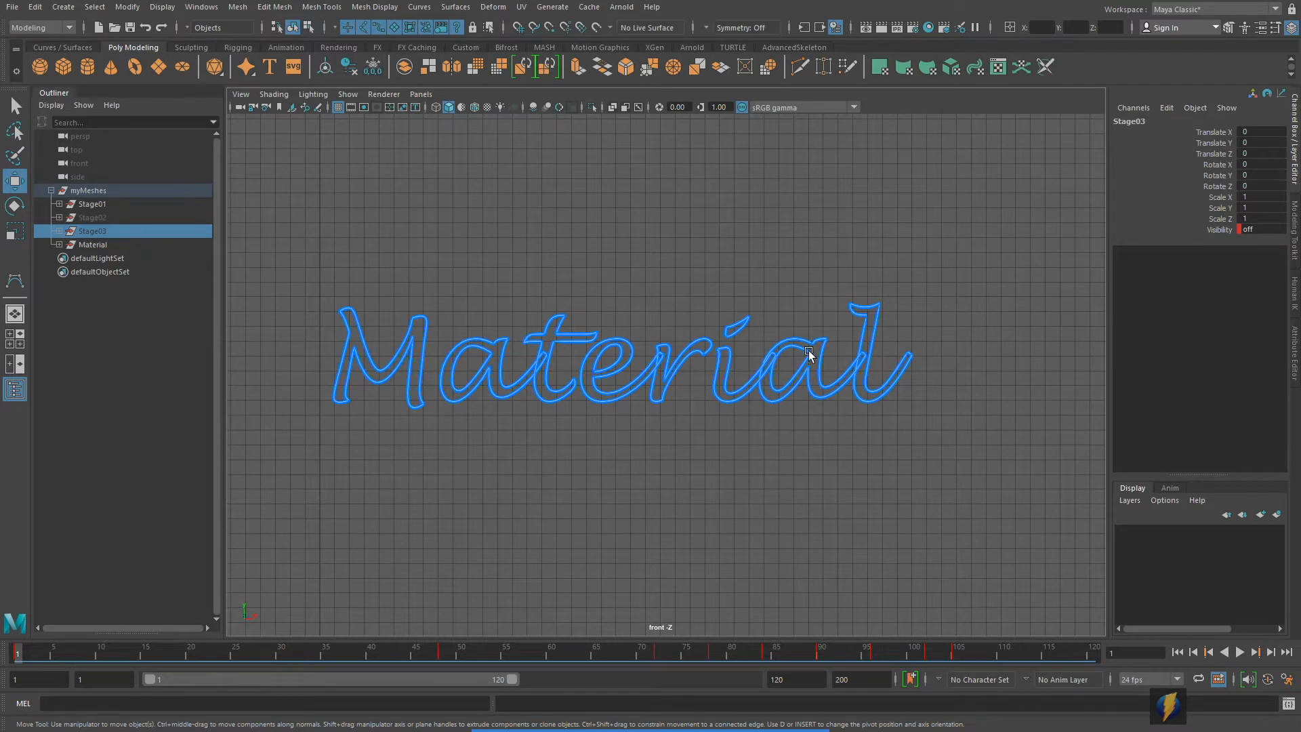
{"action": "middle_click_drag", "start_coordinate": [801, 290], "coordinate": [845, 295], "text": "alt"}
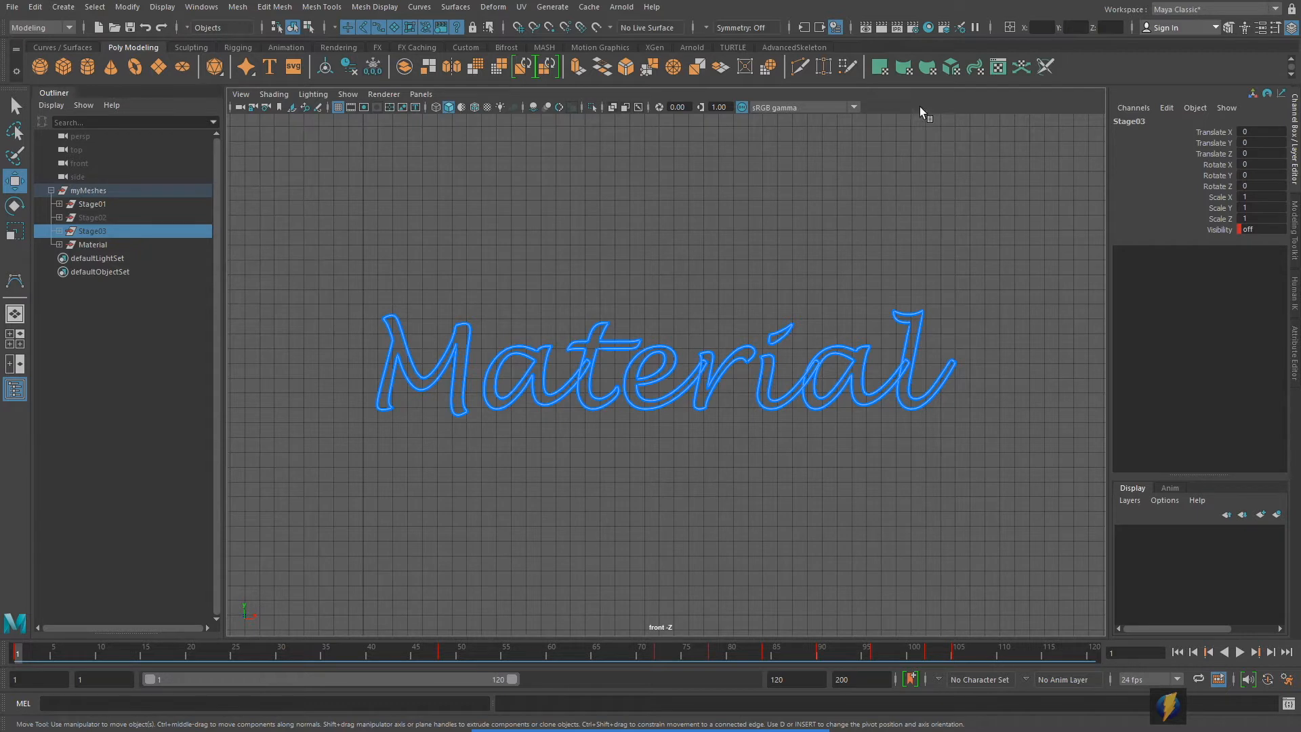
{"action": "left_click", "coordinate": [928, 27]}
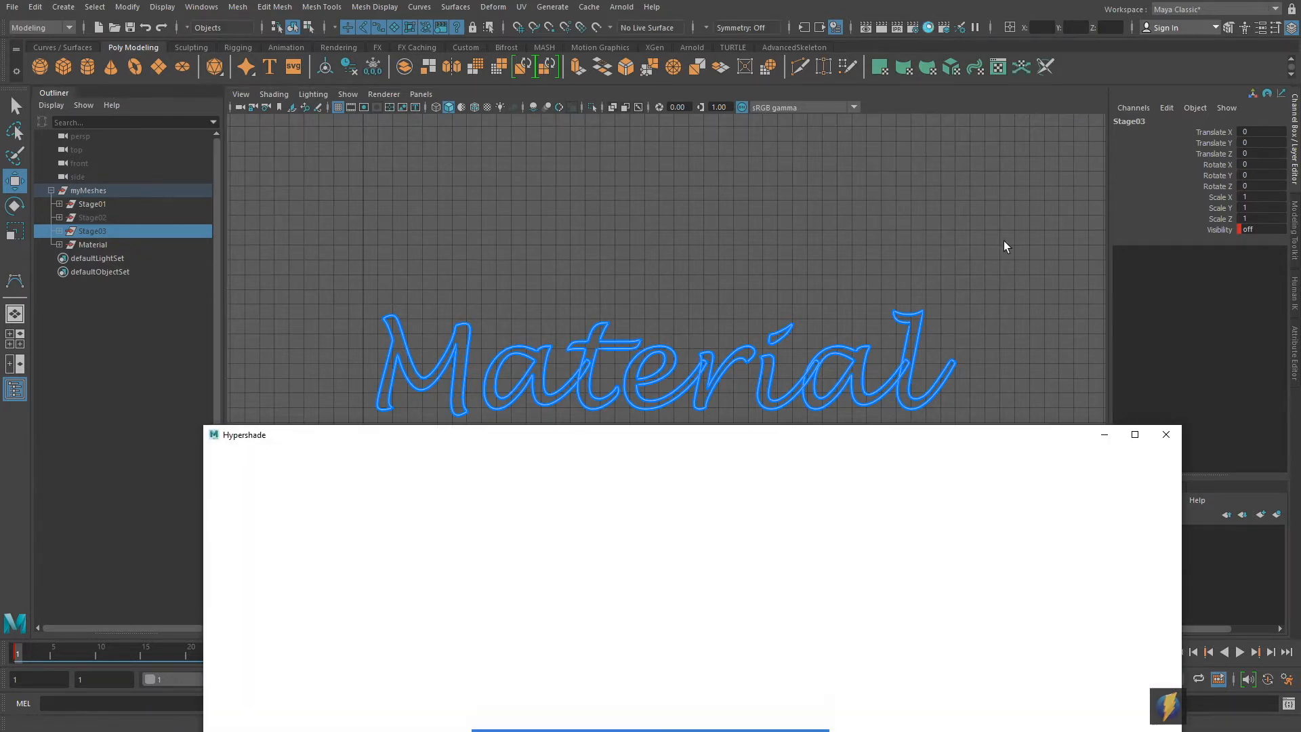
{"action": "left_click", "coordinate": [256, 560]}
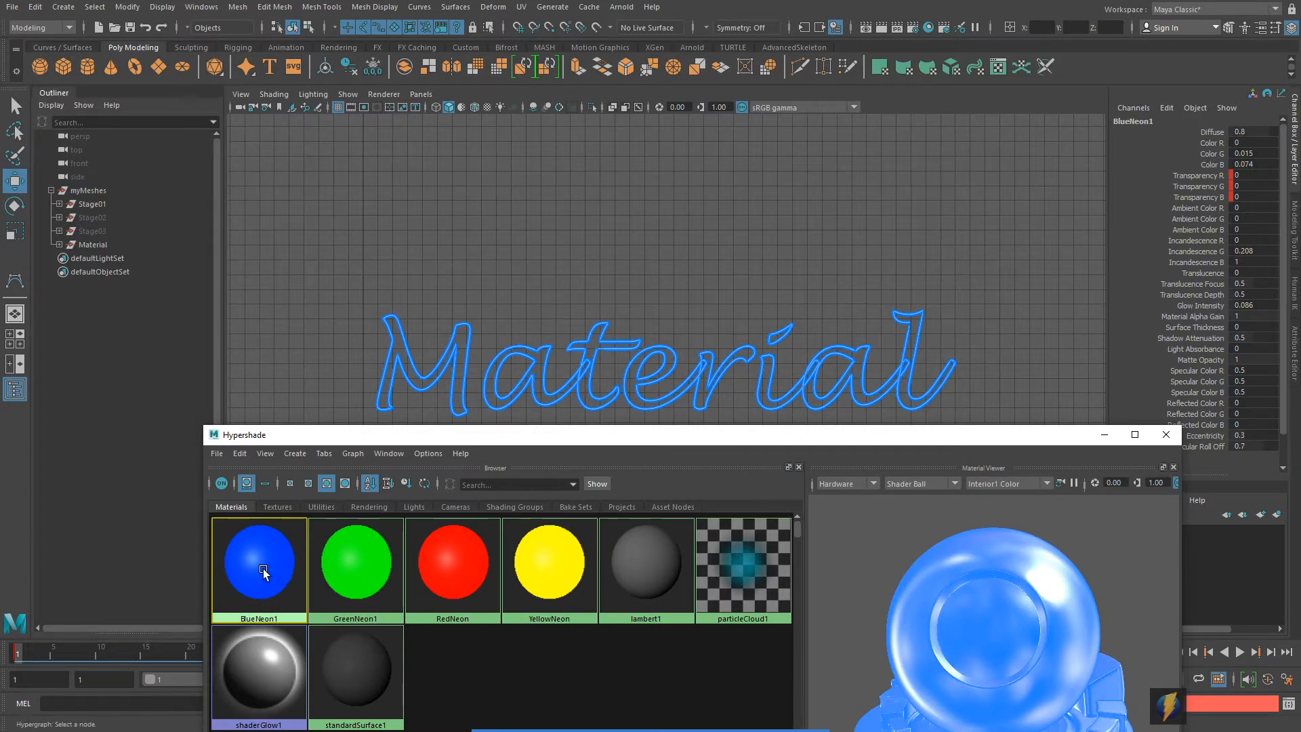
{"action": "left_click", "coordinate": [1104, 434]}
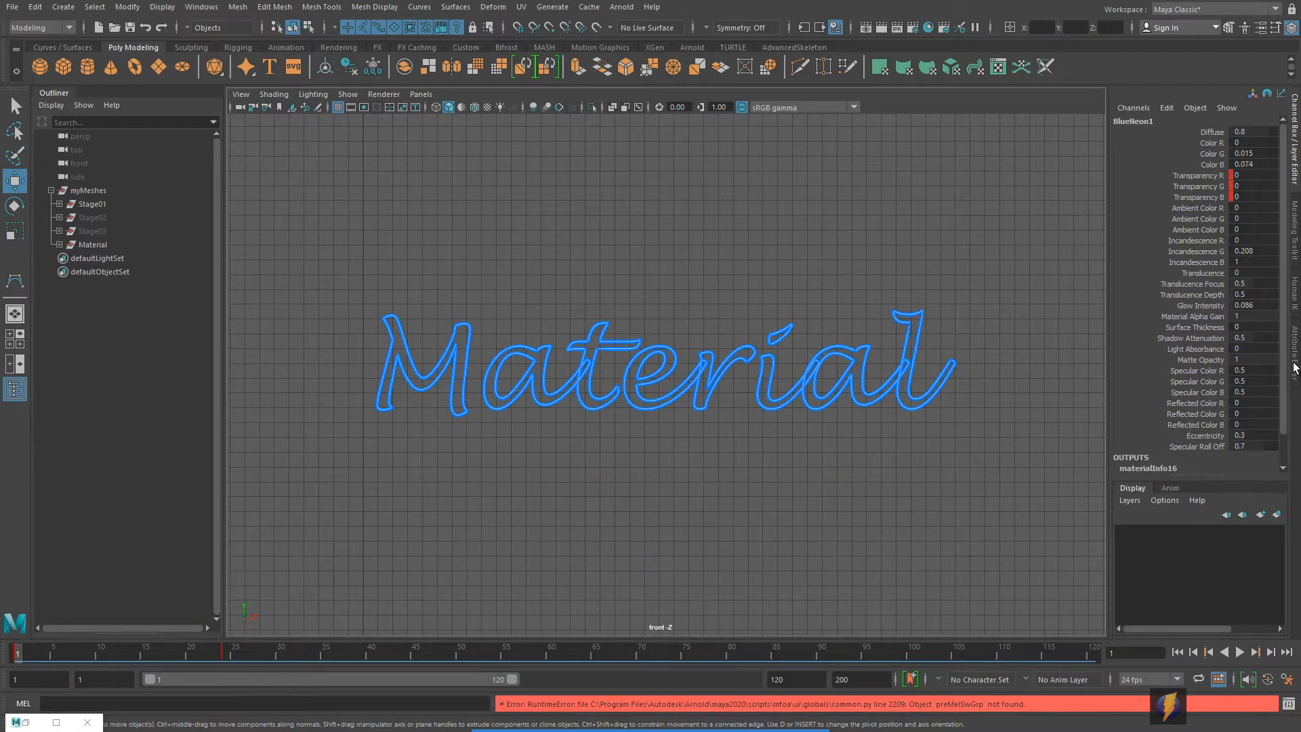
{"action": "left_click", "coordinate": [1295, 366]}
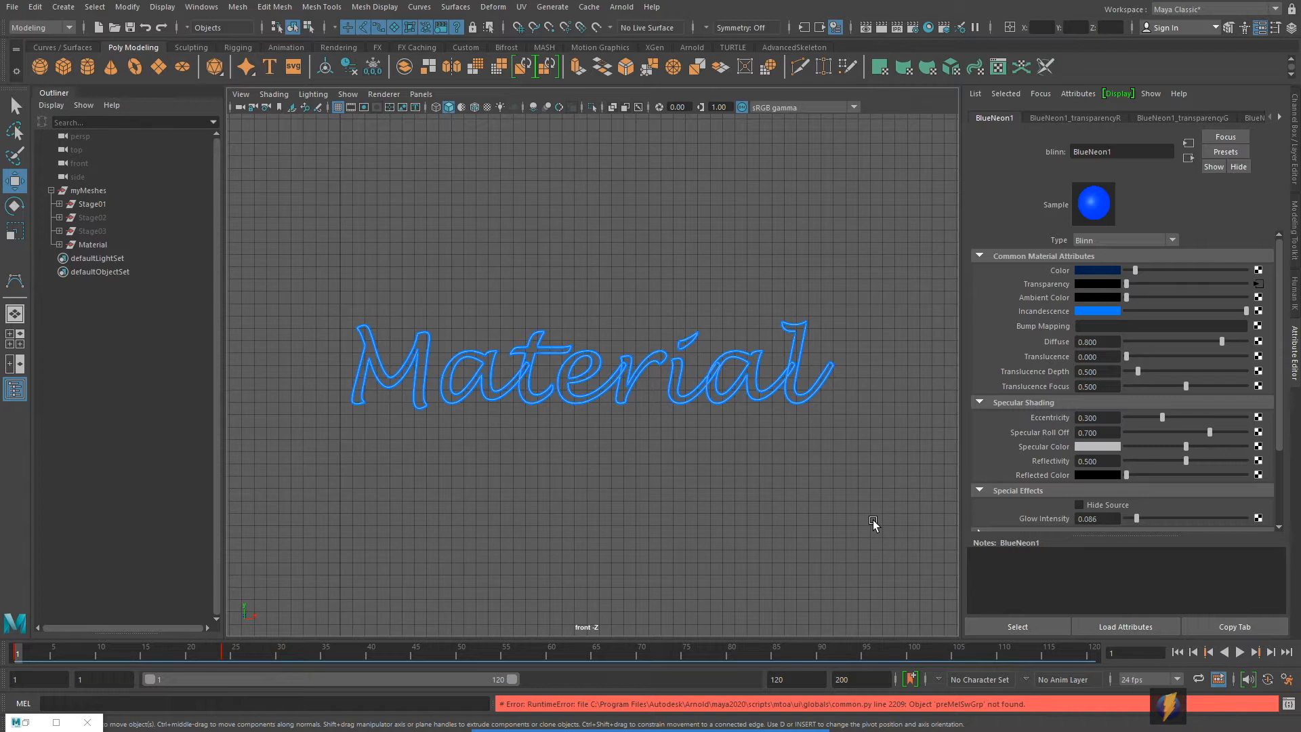
Set a key on BlueNeon1's Incandescence at frame 1 and break the connection on its Transparency.
{"action": "left_click", "coordinate": [700, 704]}
{"action": "mouse_move", "coordinate": [663, 301]}
{"action": "left_mouse_down"}
{"action": "mouse_move", "coordinate": [949, 261]}
{"action": "mouse_move", "coordinate": [1037, 296]}
{"action": "mouse_move", "coordinate": [1040, 400]}
{"action": "mouse_move", "coordinate": [1040, 263]}
{"action": "mouse_move", "coordinate": [1043, 415]}
{"action": "mouse_move", "coordinate": [948, 343]}
{"action": "mouse_move", "coordinate": [1020, 273]}
{"action": "mouse_move", "coordinate": [989, 272]}
{"action": "mouse_move", "coordinate": [967, 313]}
{"action": "mouse_move", "coordinate": [1019, 315]}
{"action": "left_mouse_up"}
{"action": "middle_click_drag", "start_coordinate": [619, 412], "coordinate": [615, 442], "text": "alt"}
{"action": "right_click_drag", "start_coordinate": [507, 498], "coordinate": [566, 496], "text": "alt"}
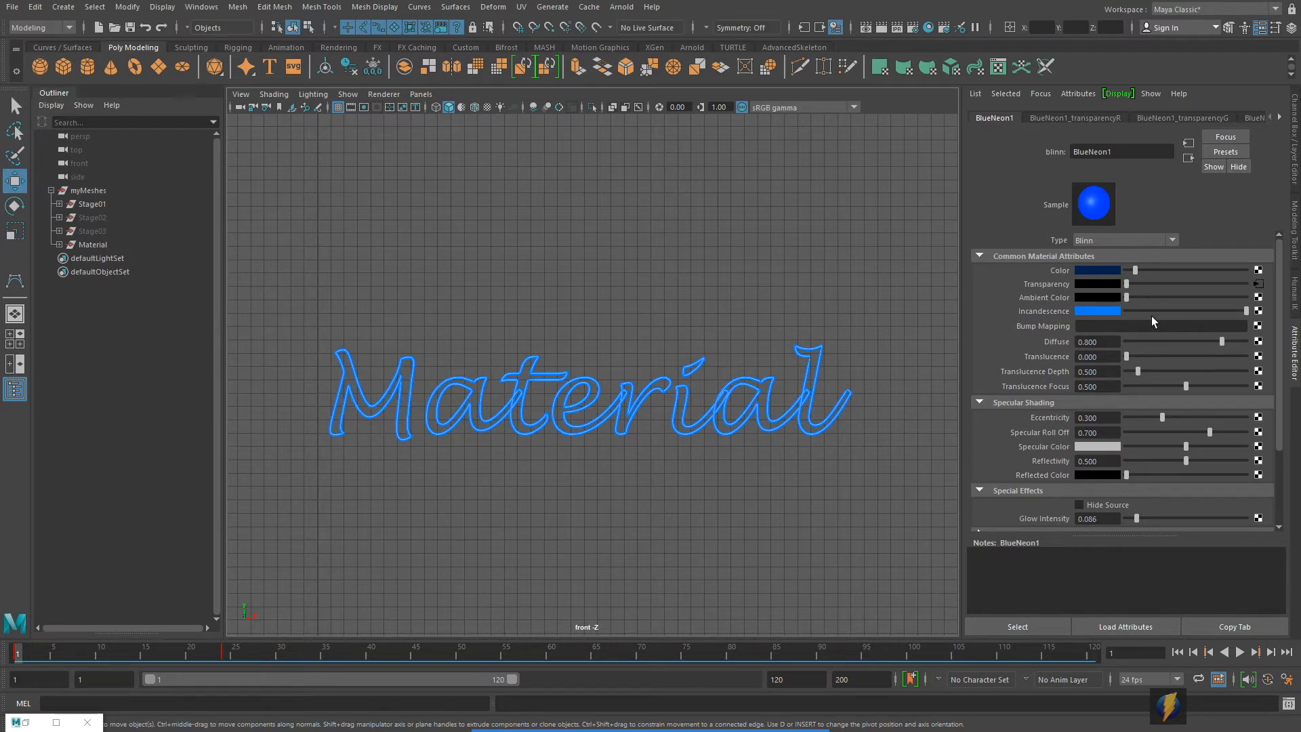
{"action": "right_click", "coordinate": [1040, 311]}
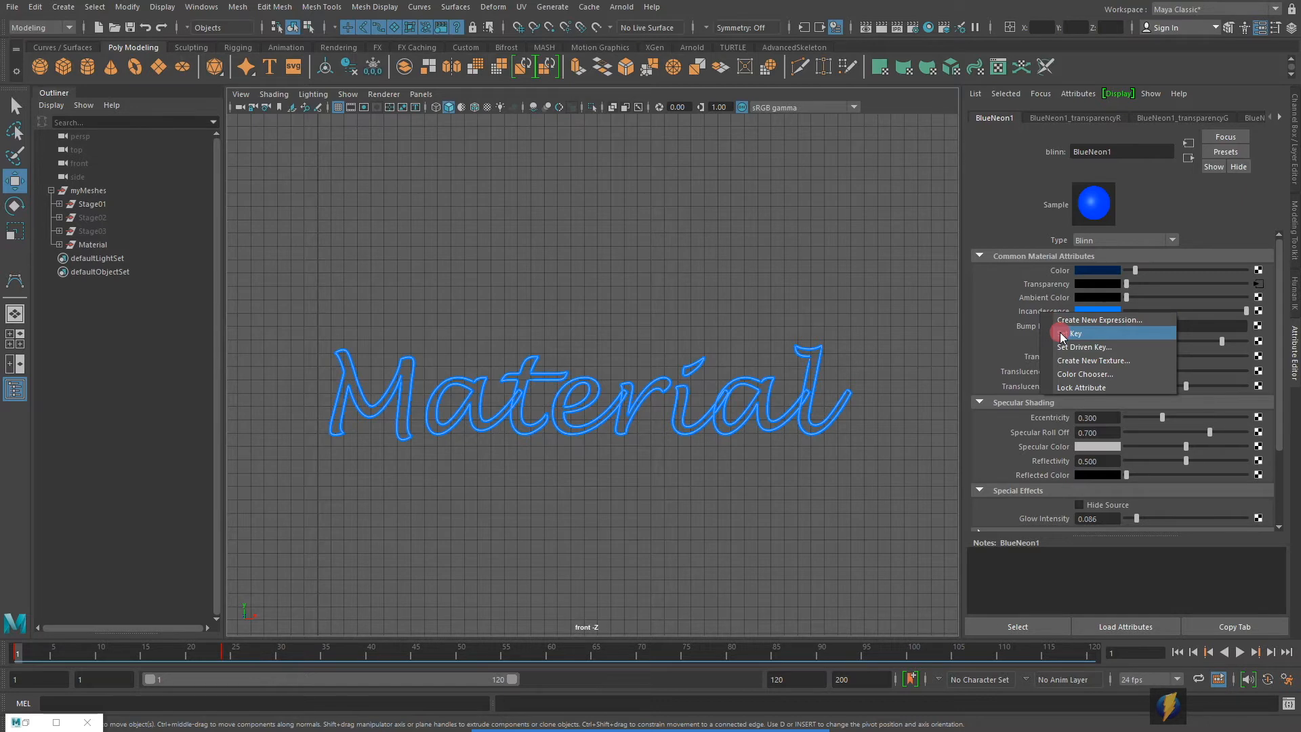
{"action": "left_click", "coordinate": [1062, 335]}
{"action": "right_click", "coordinate": [1042, 284]}
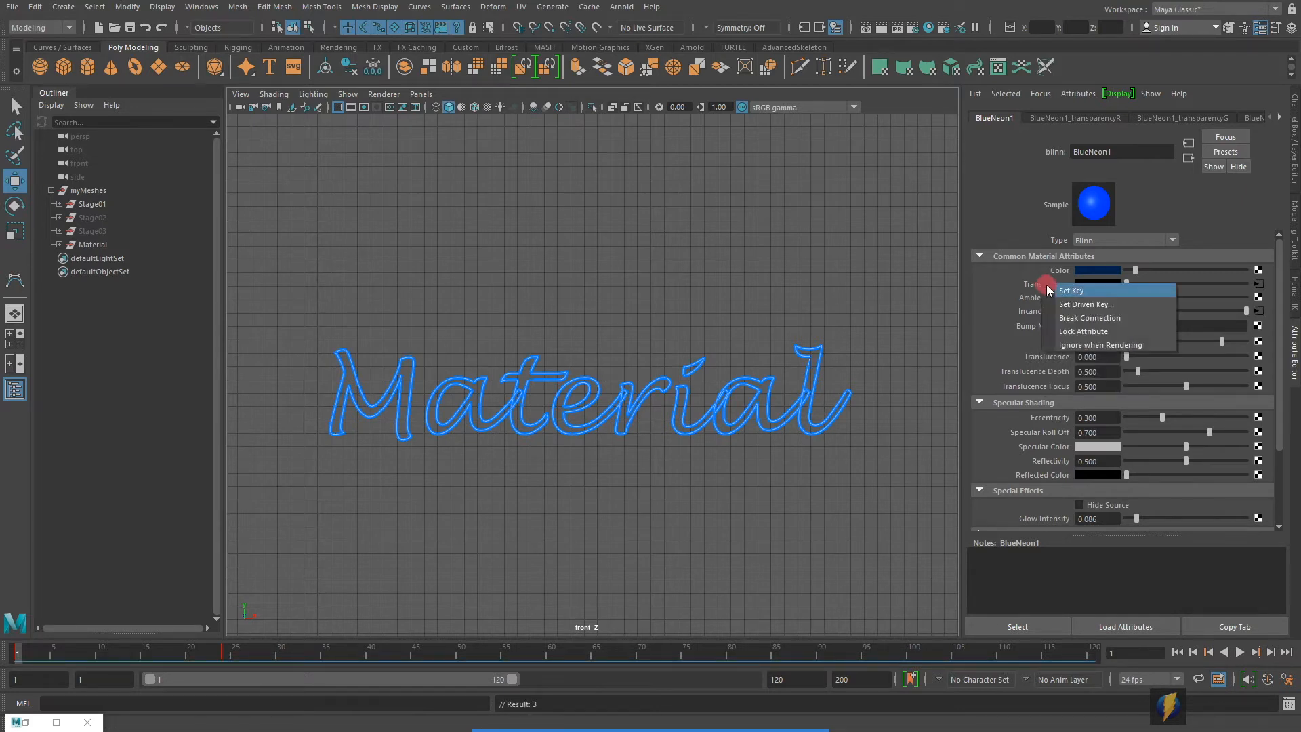
{"action": "left_click", "coordinate": [1077, 318]}
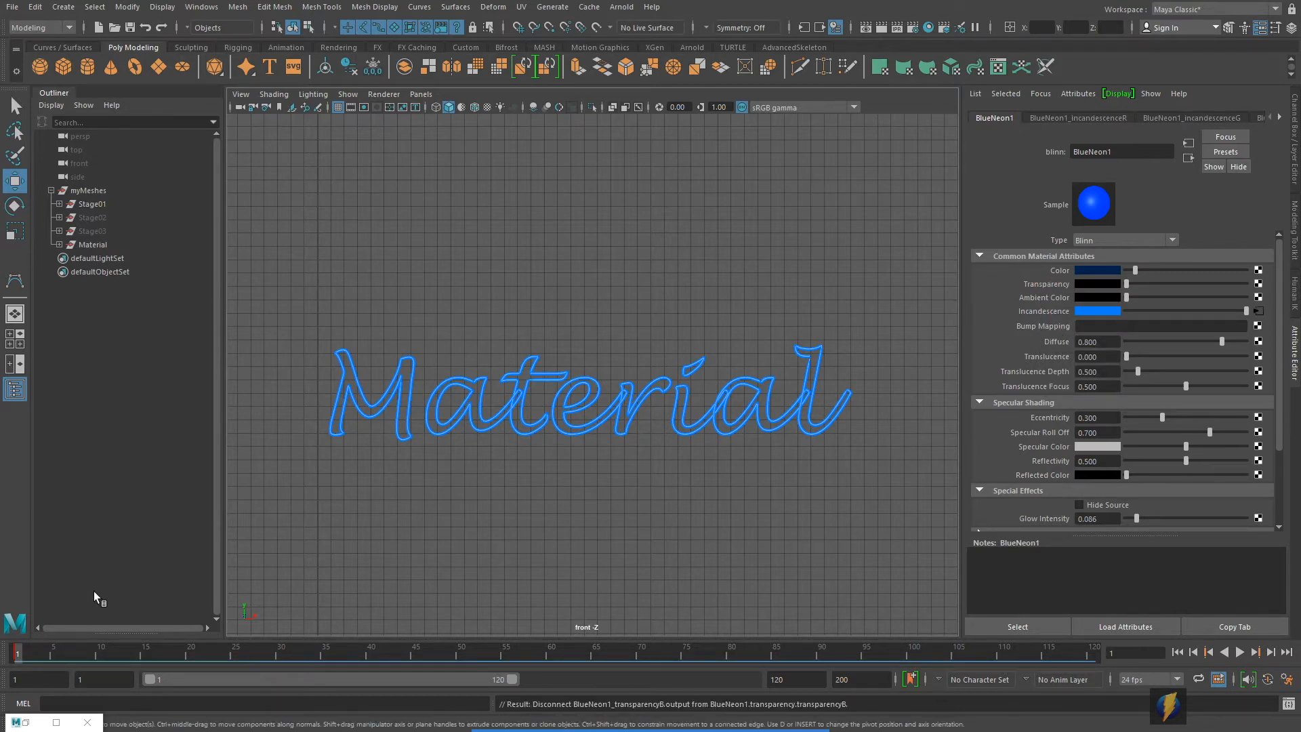
At frame 24, change BlueNeon1's Incandescence to red with a hue of 360 and set a key on it.
{"action": "left_click_drag", "start_coordinate": [22, 655], "coordinate": [47, 658]}
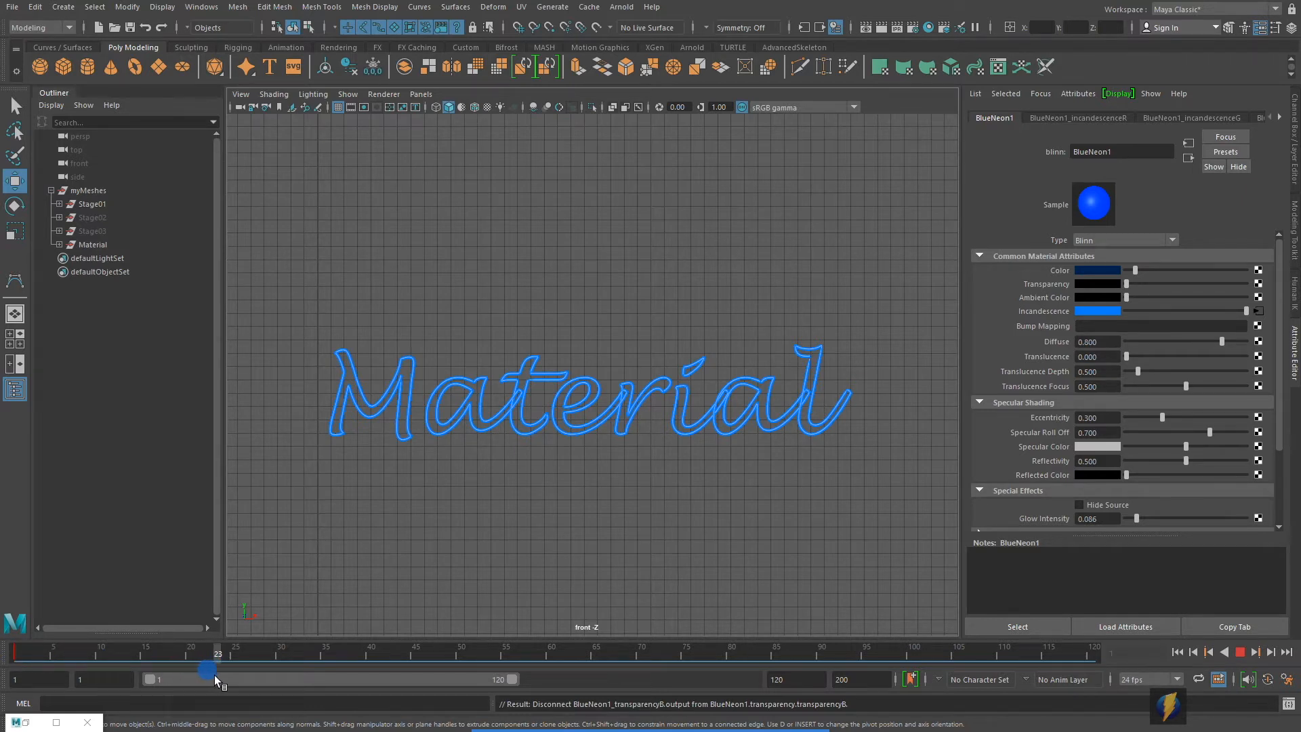
{"action": "left_click_drag", "start_coordinate": [220, 675], "coordinate": [224, 675]}
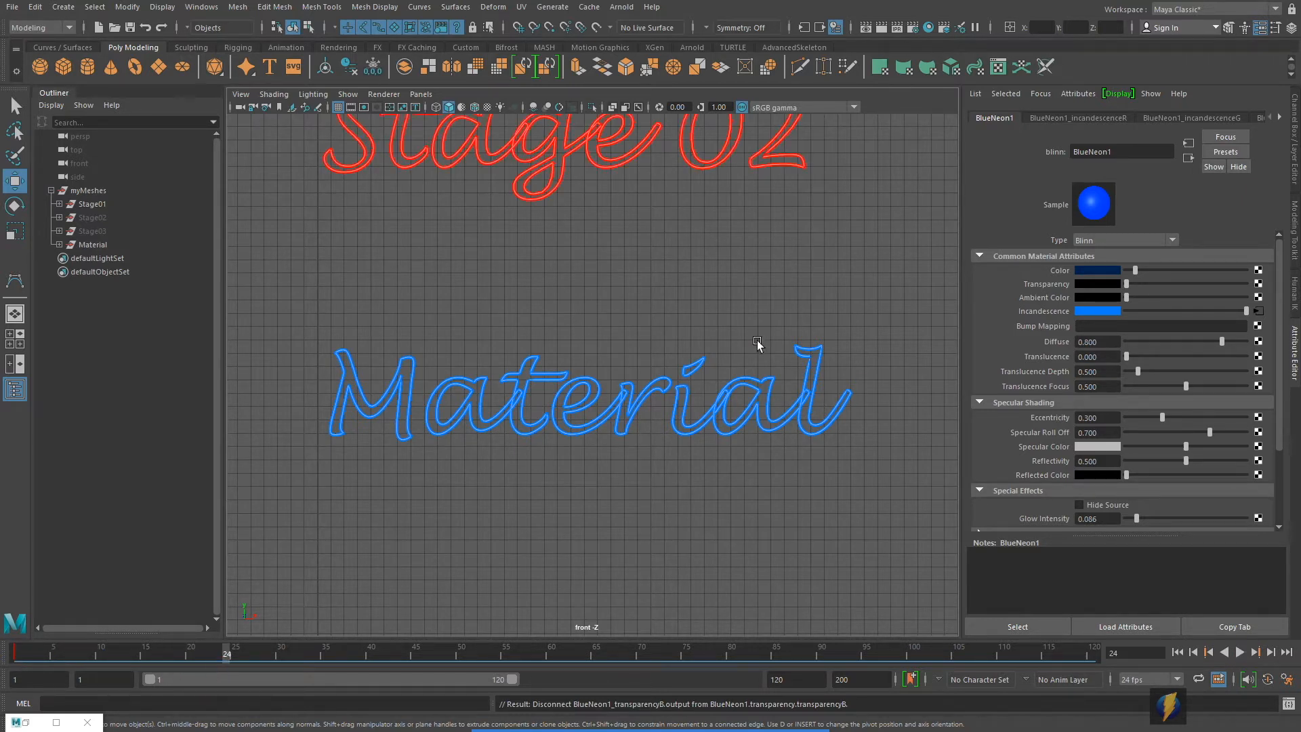
{"action": "left_click", "coordinate": [1098, 312]}
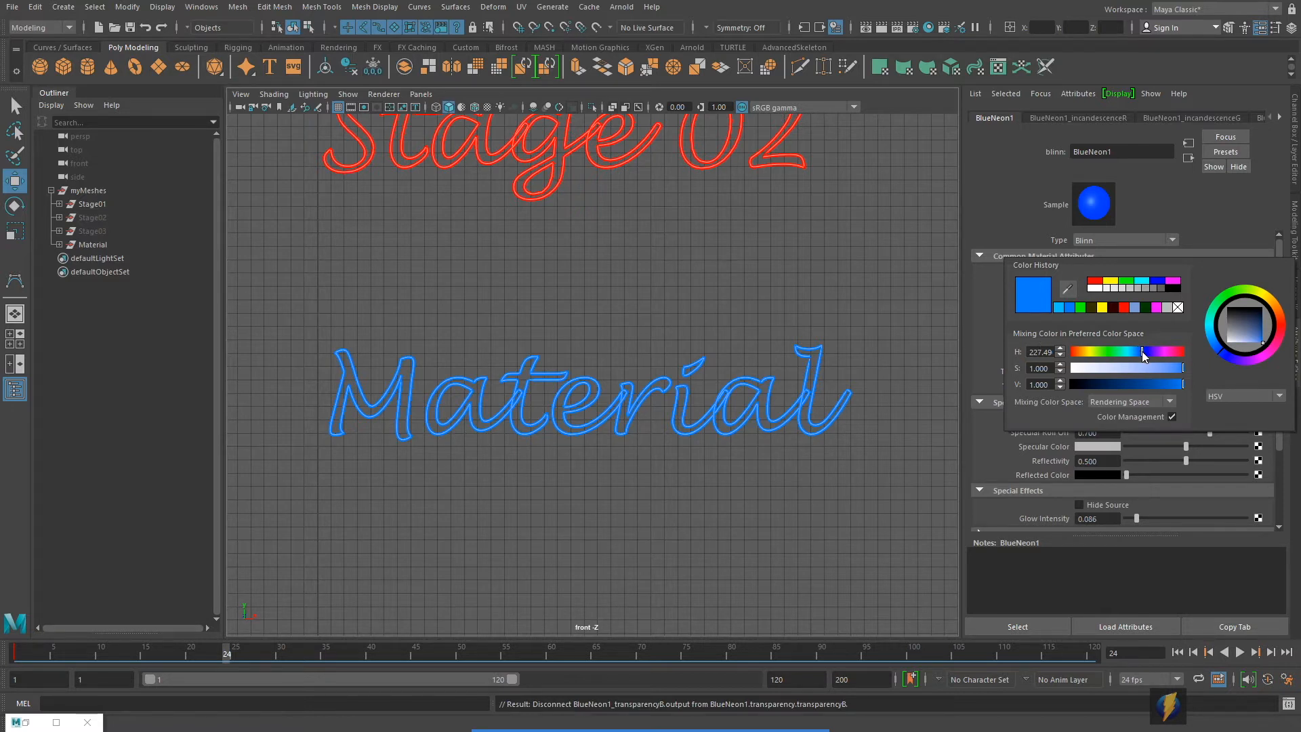
{"action": "left_click_drag", "start_coordinate": [1142, 351], "coordinate": [1181, 355]}
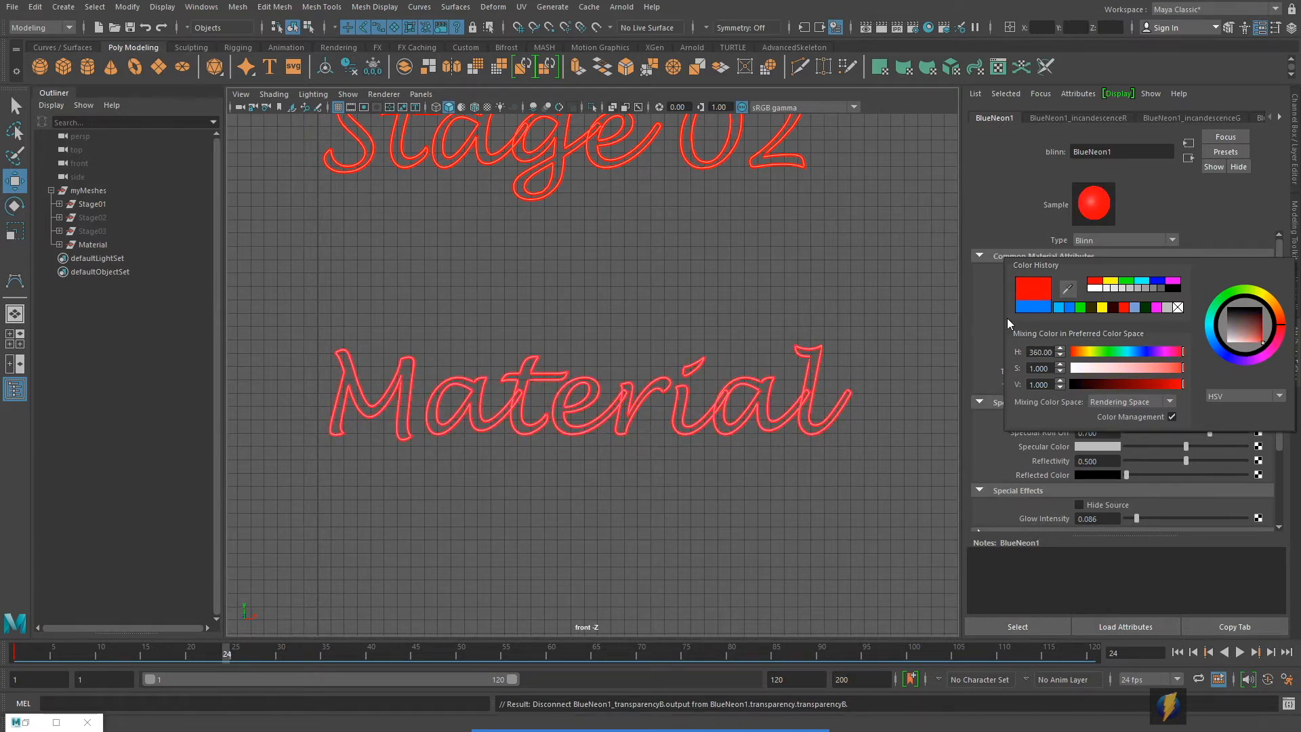
{"action": "left_click", "coordinate": [990, 310]}
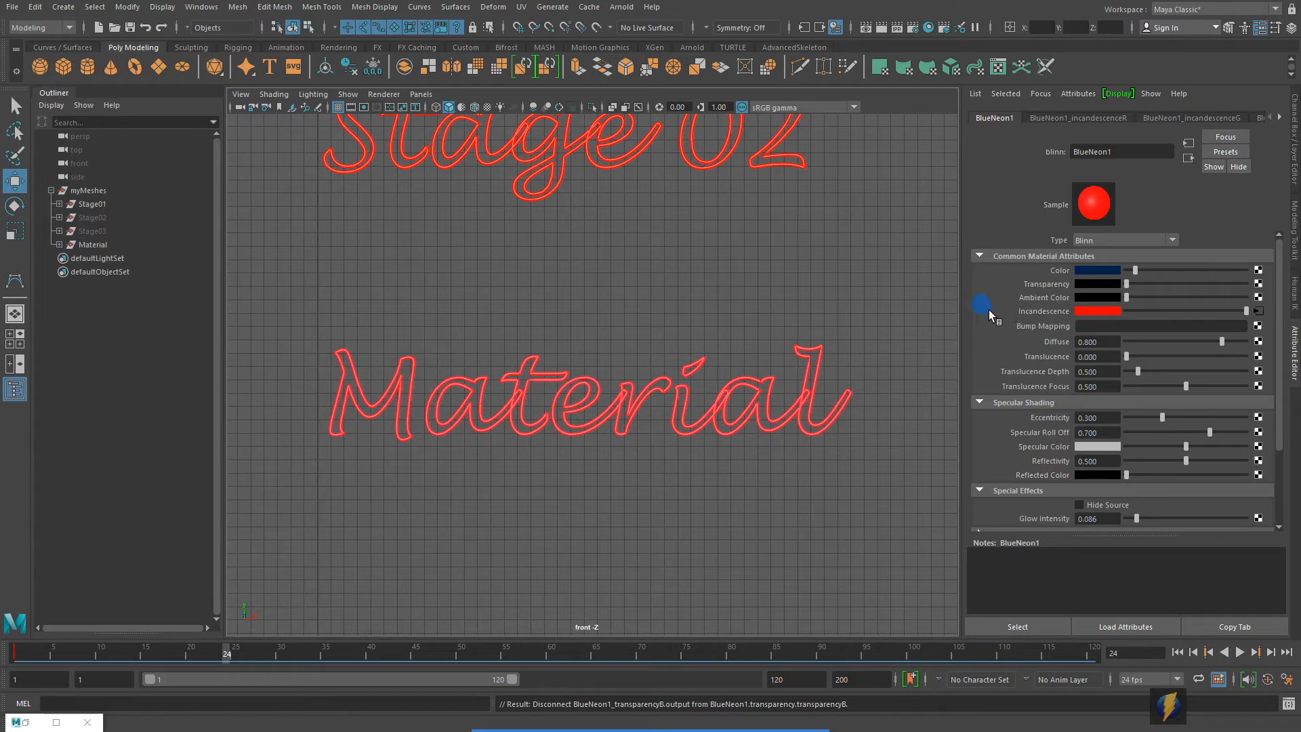
{"action": "right_click", "coordinate": [1031, 311]}
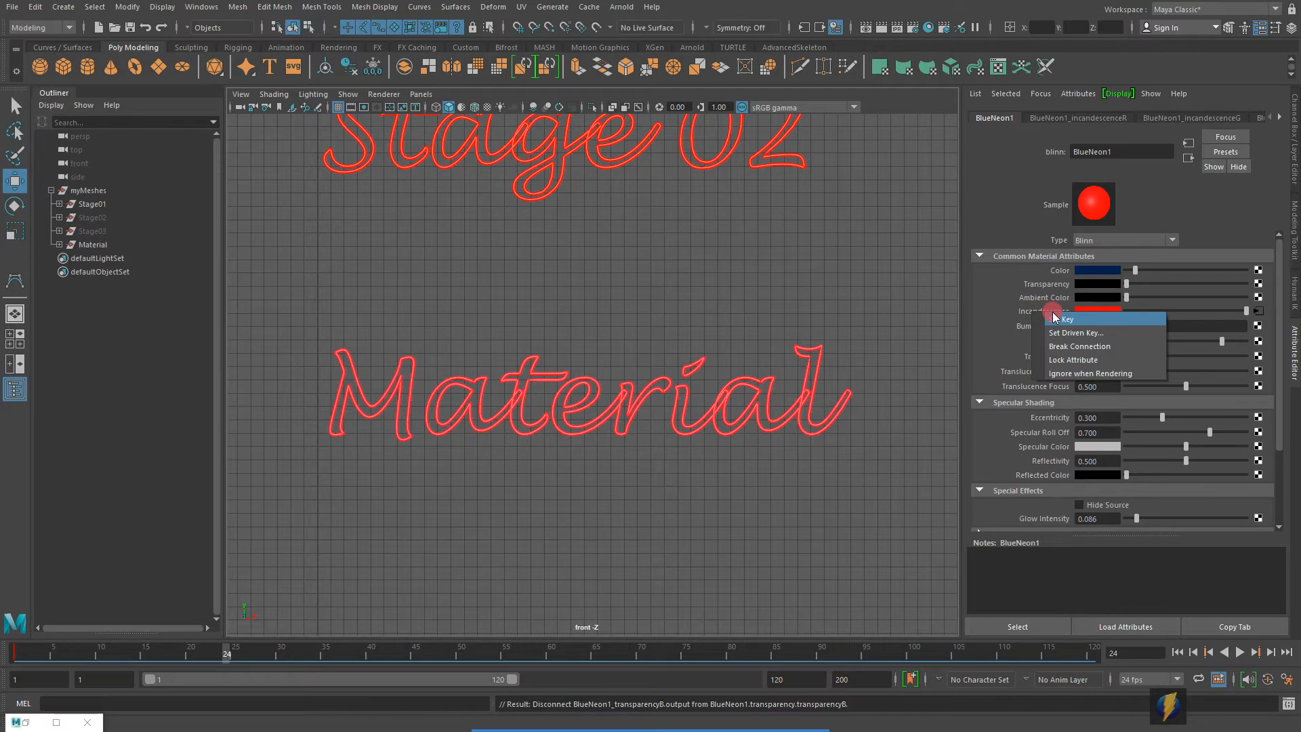
{"action": "left_click", "coordinate": [1063, 319]}
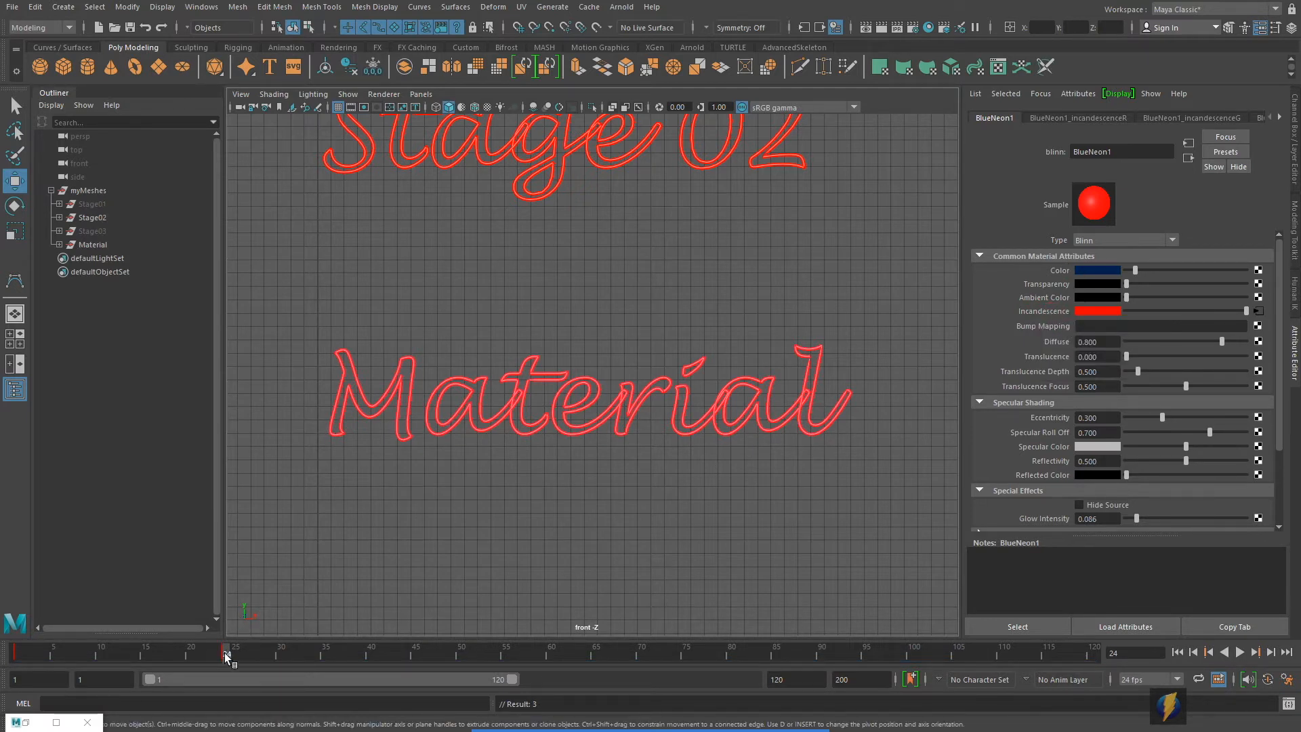
Play the animation from frame 1 several times to check the Material text's color change between the keys.
{"action": "left_click_drag", "start_coordinate": [227, 656], "coordinate": [15, 656]}
{"action": "left_click", "coordinate": [1238, 652]}
{"action": "left_click", "coordinate": [1237, 652]}
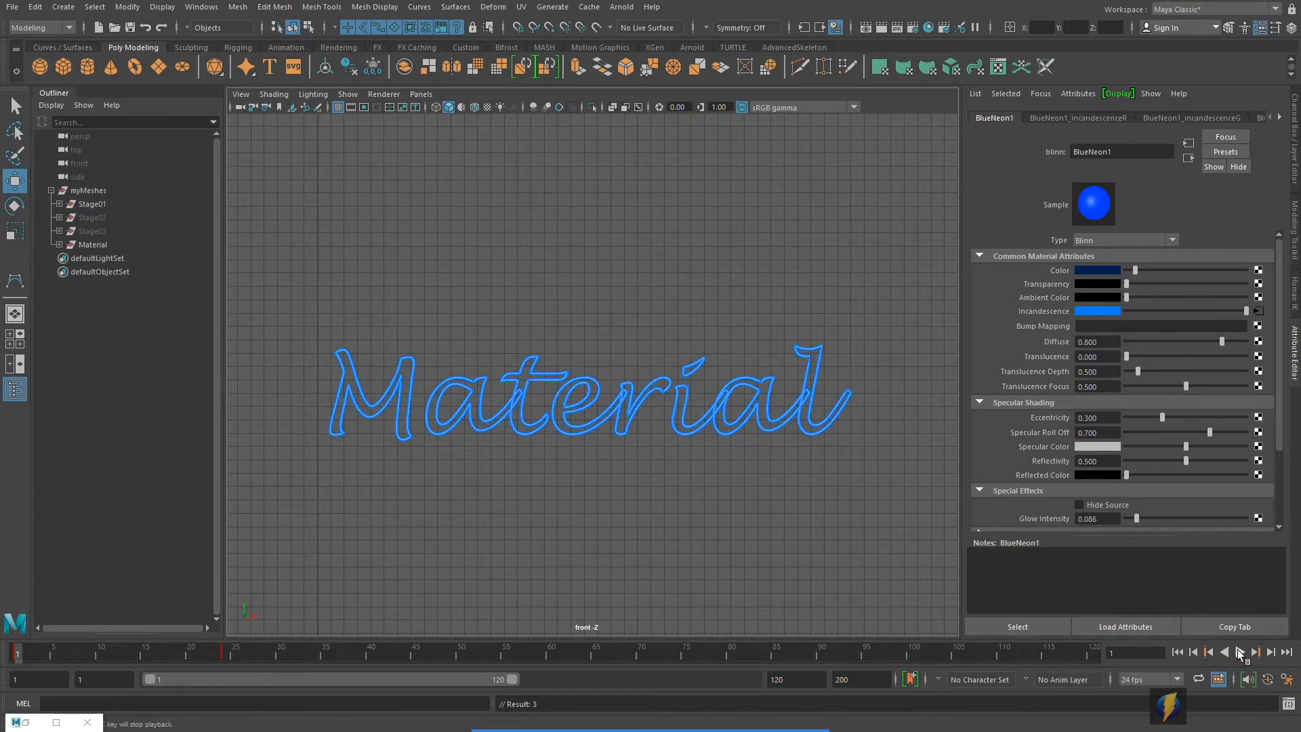
{"action": "left_click", "coordinate": [1241, 653]}
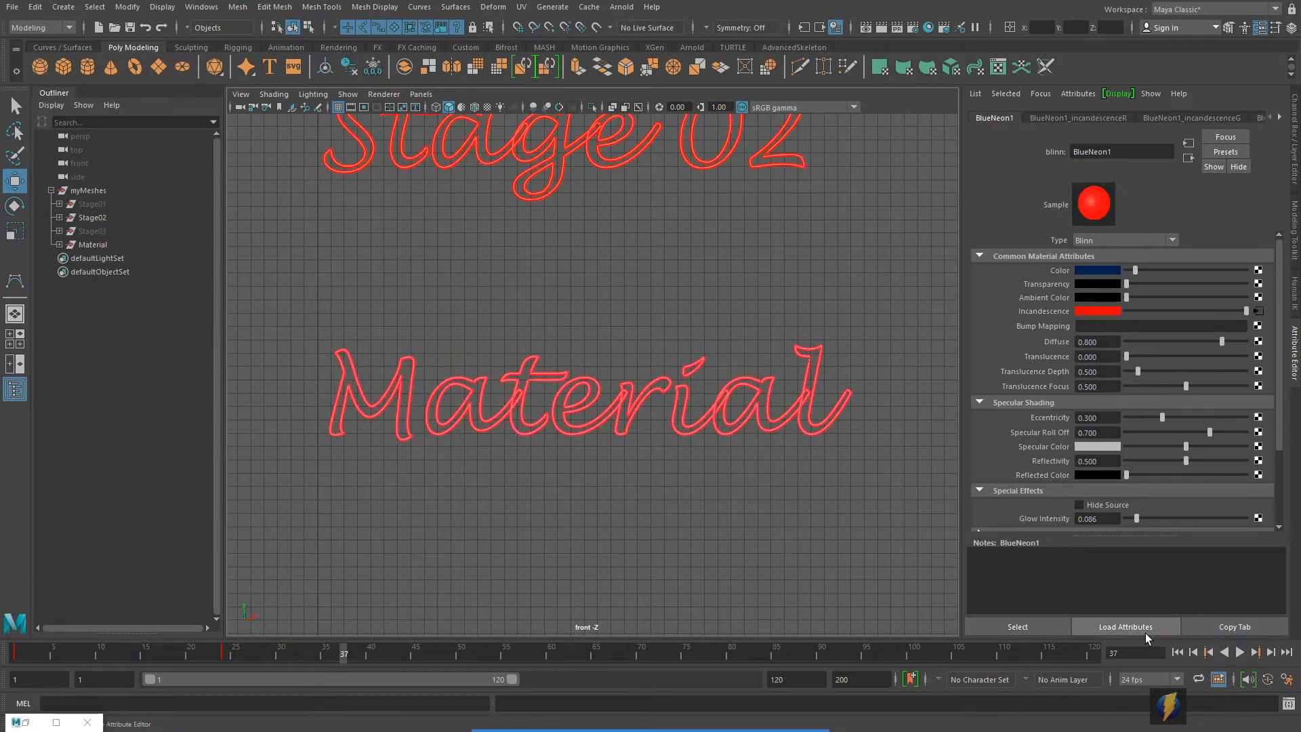
{"action": "left_click", "coordinate": [1177, 652]}
{"action": "left_click", "coordinate": [1240, 652]}
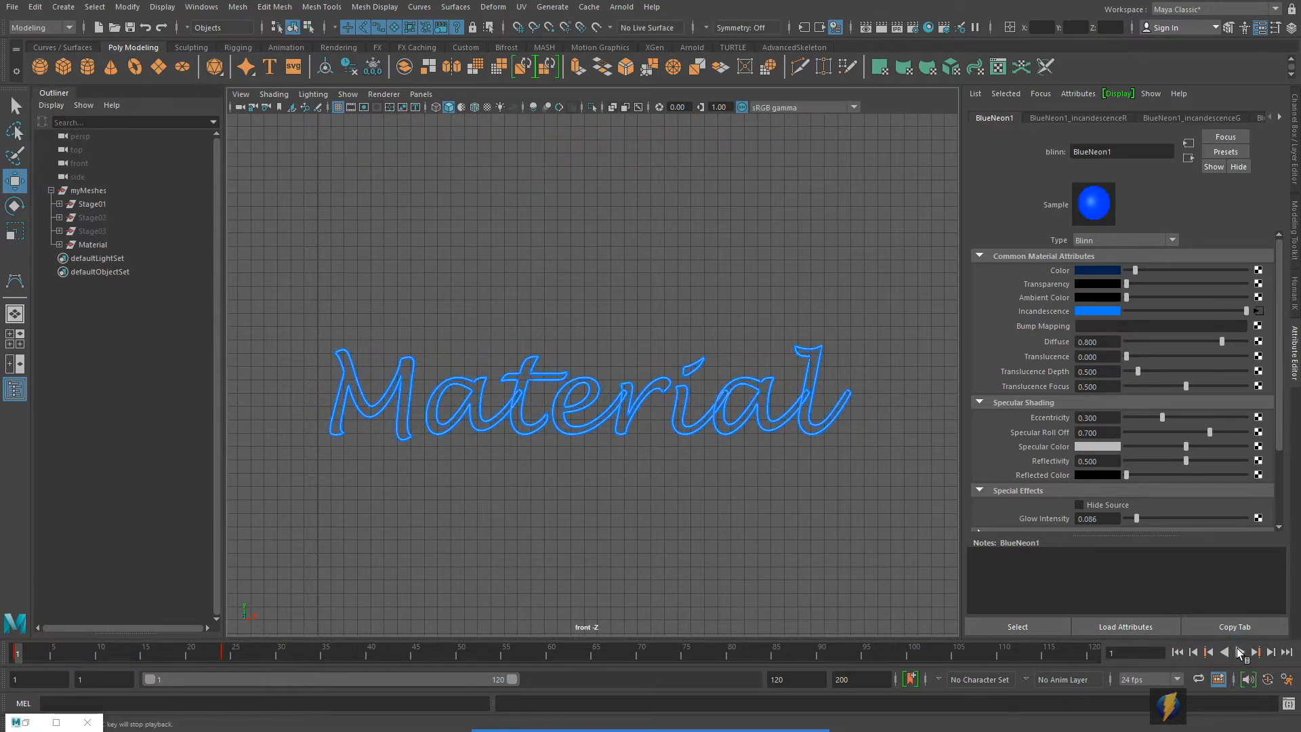
{"action": "left_click", "coordinate": [1240, 653]}
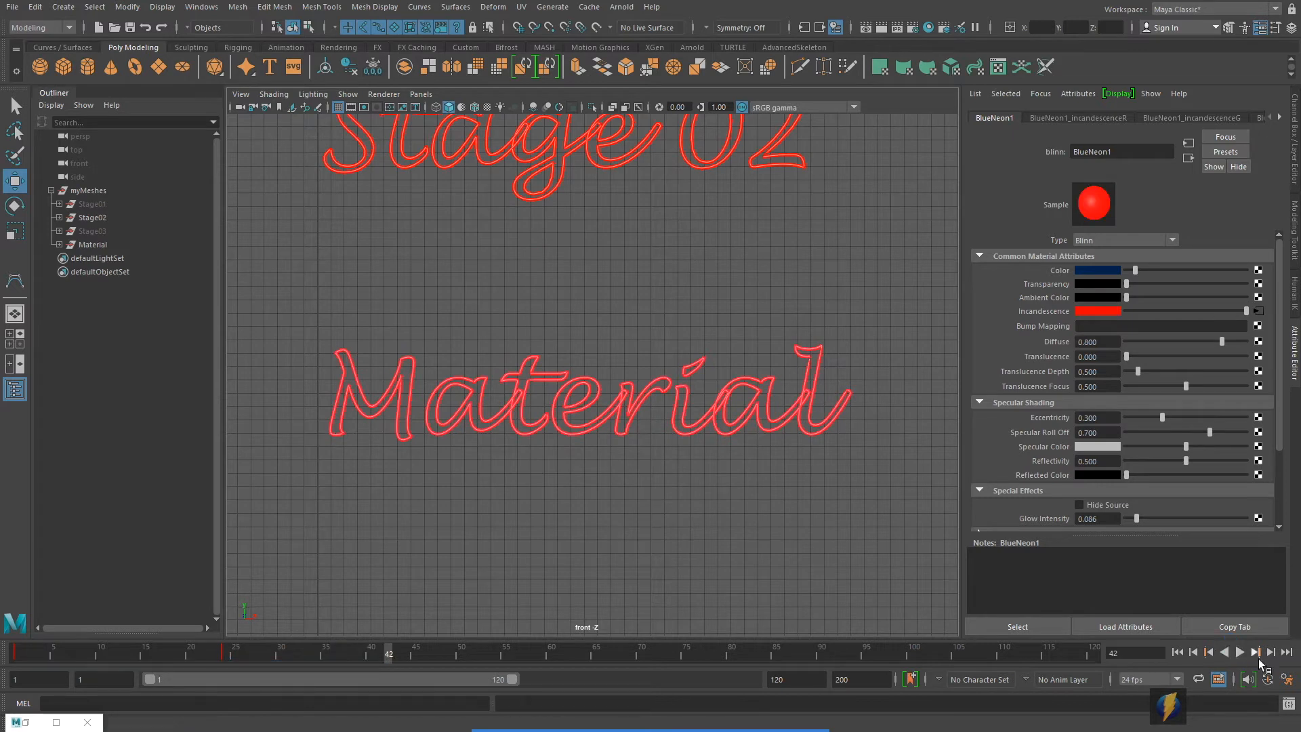
{"action": "left_click", "coordinate": [1177, 652]}
{"action": "left_click", "coordinate": [1241, 652]}
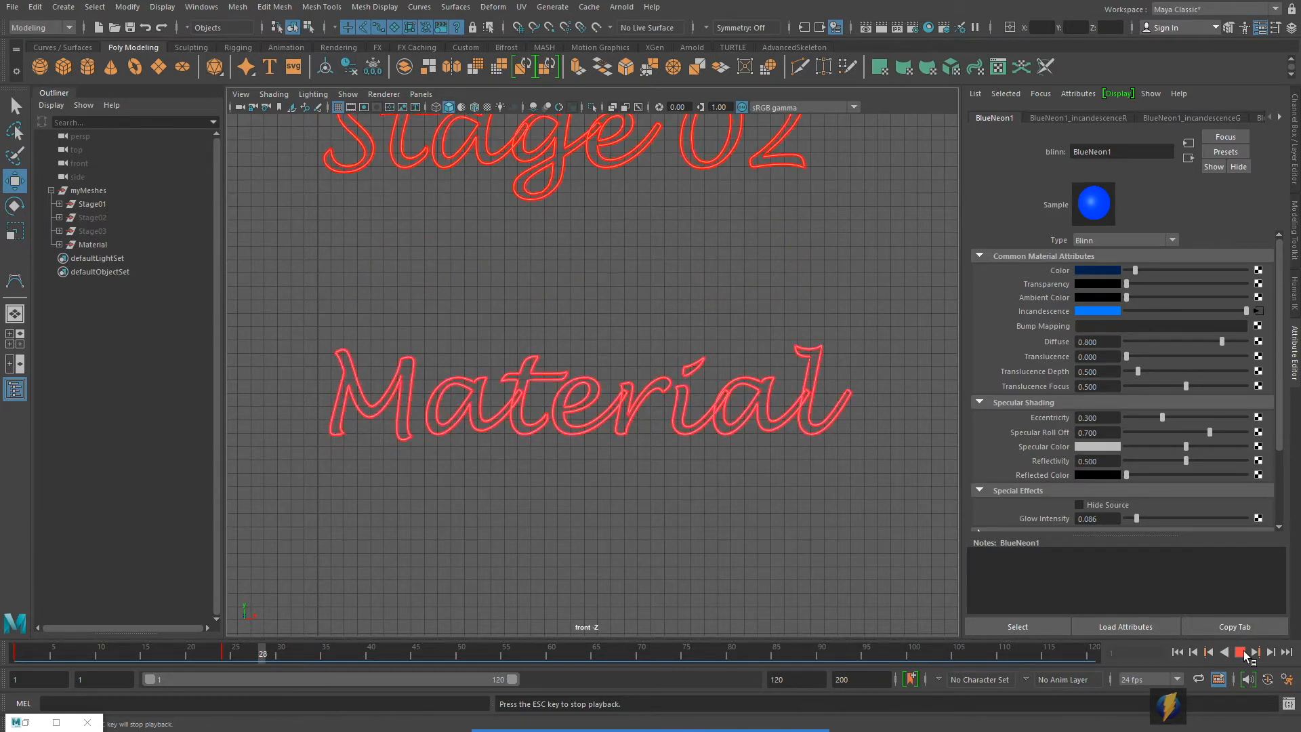
{"action": "left_click", "coordinate": [1240, 652]}
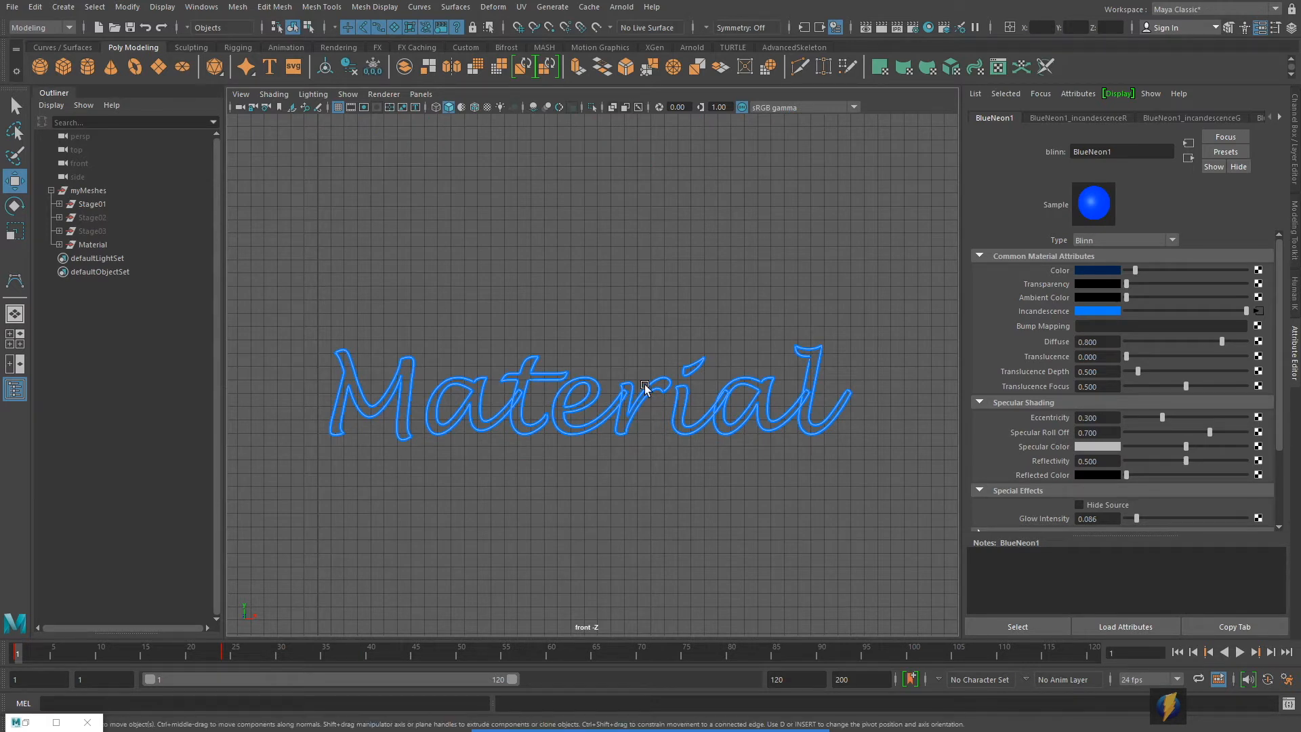
Break the connection on BlueNeon1's Incandescence to remove its color keys.
{"action": "right_click", "coordinate": [1033, 313]}
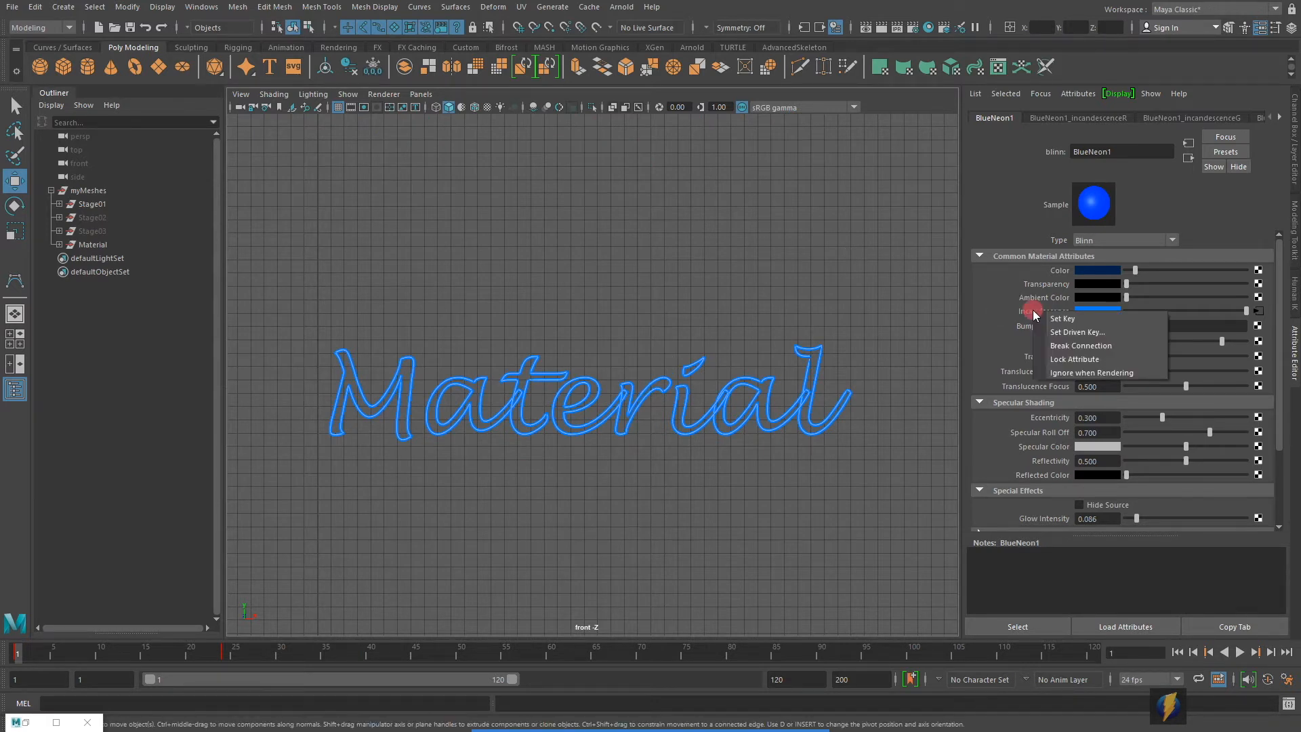
{"action": "left_click", "coordinate": [1057, 345]}
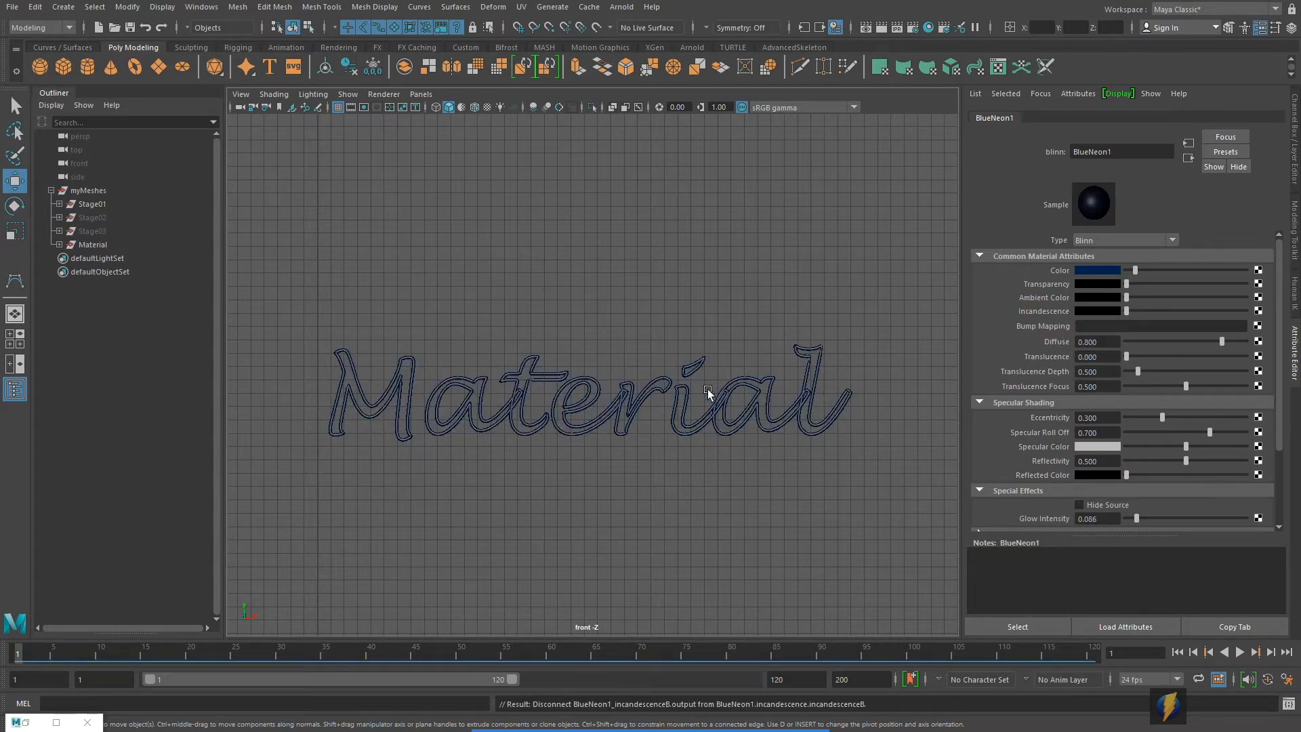
Set BlueNeon1's Incandescence to the bright blue from the color history.
{"action": "right_click_drag", "start_coordinate": [549, 409], "coordinate": [682, 397], "text": "alt"}
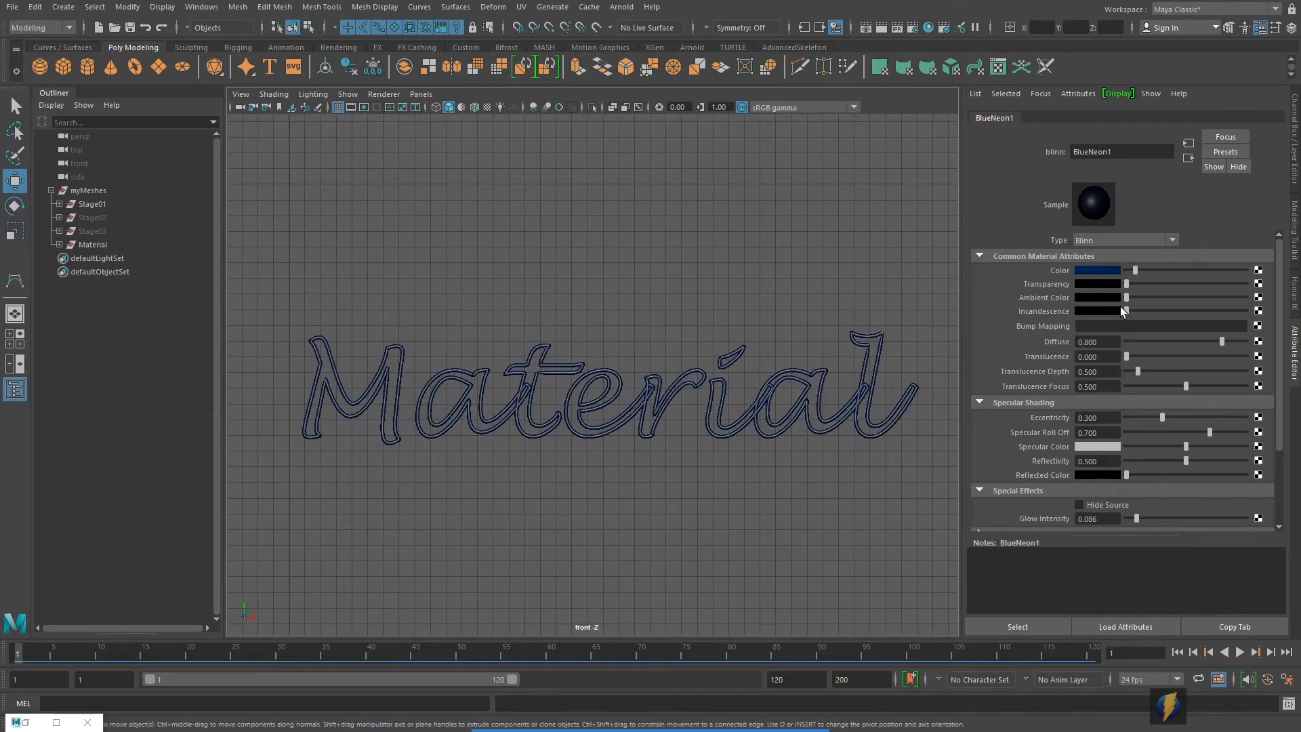
{"action": "left_click", "coordinate": [1108, 312]}
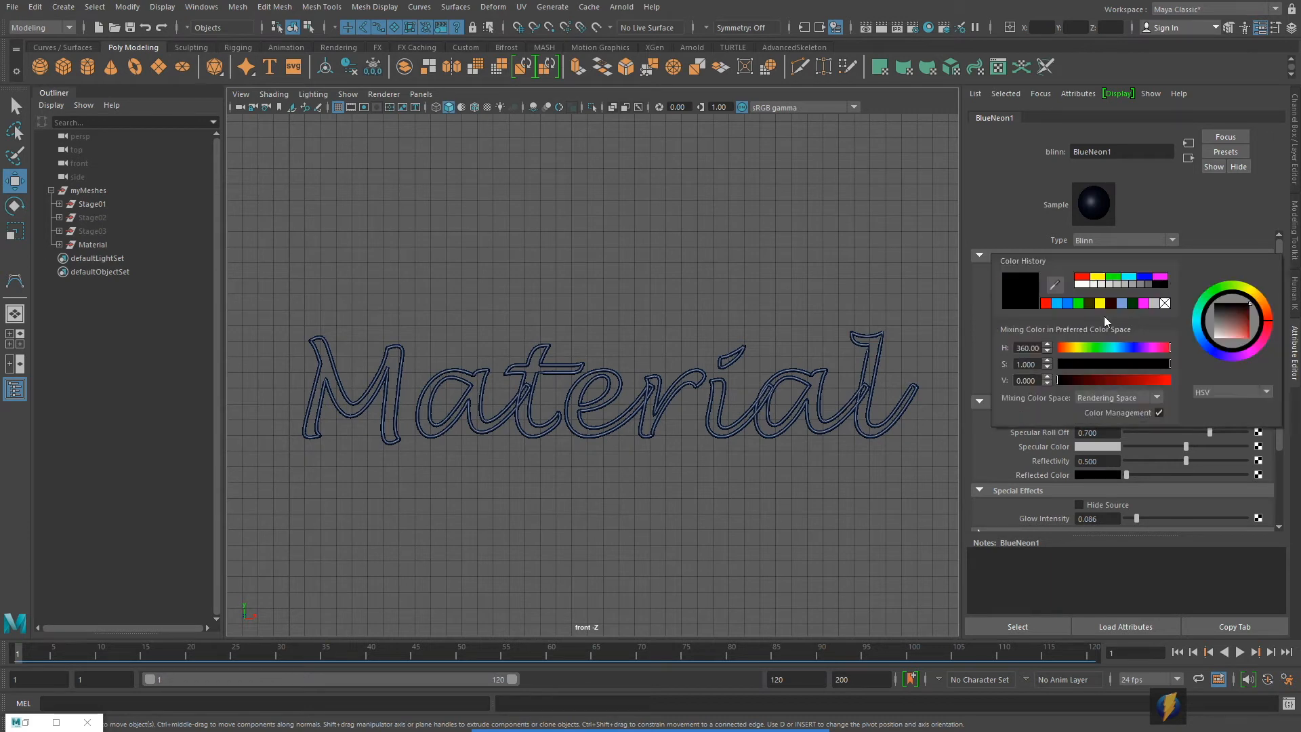
{"action": "left_click", "coordinate": [1068, 304]}
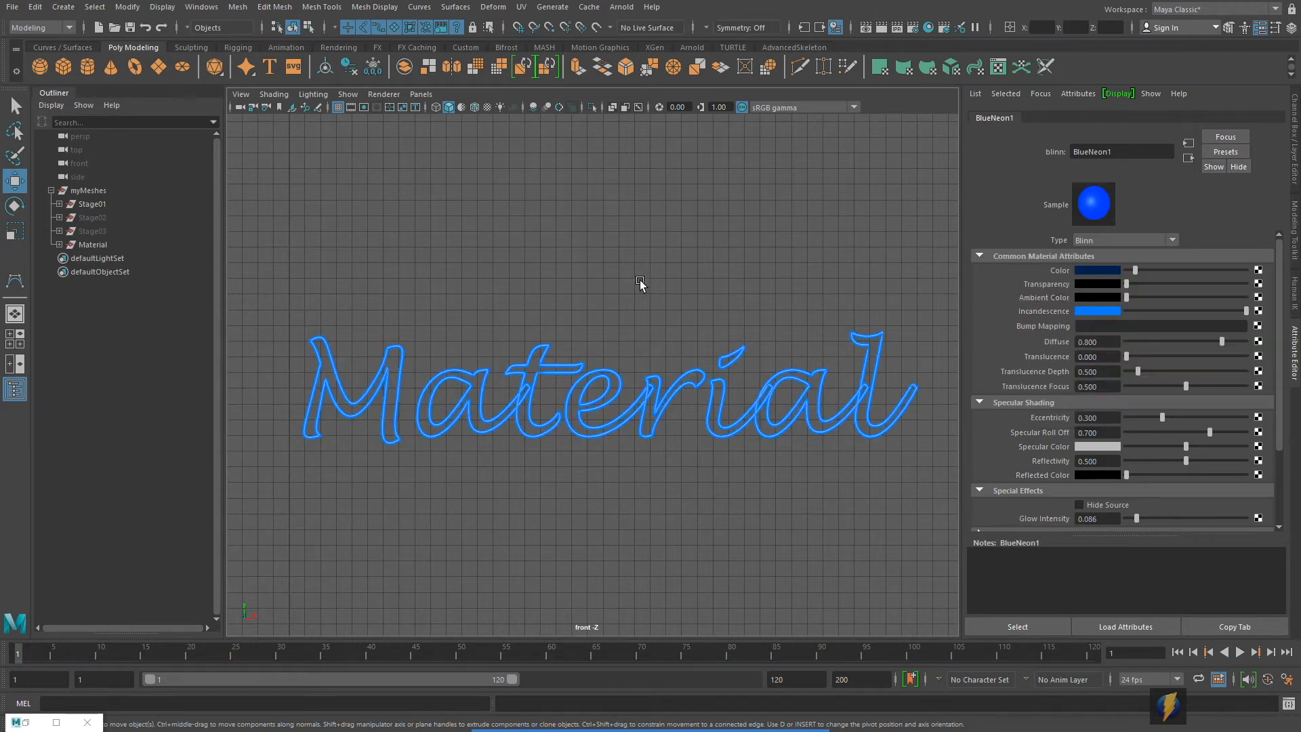
{"action": "middle_click_drag", "start_coordinate": [642, 282], "coordinate": [624, 248], "text": "alt"}
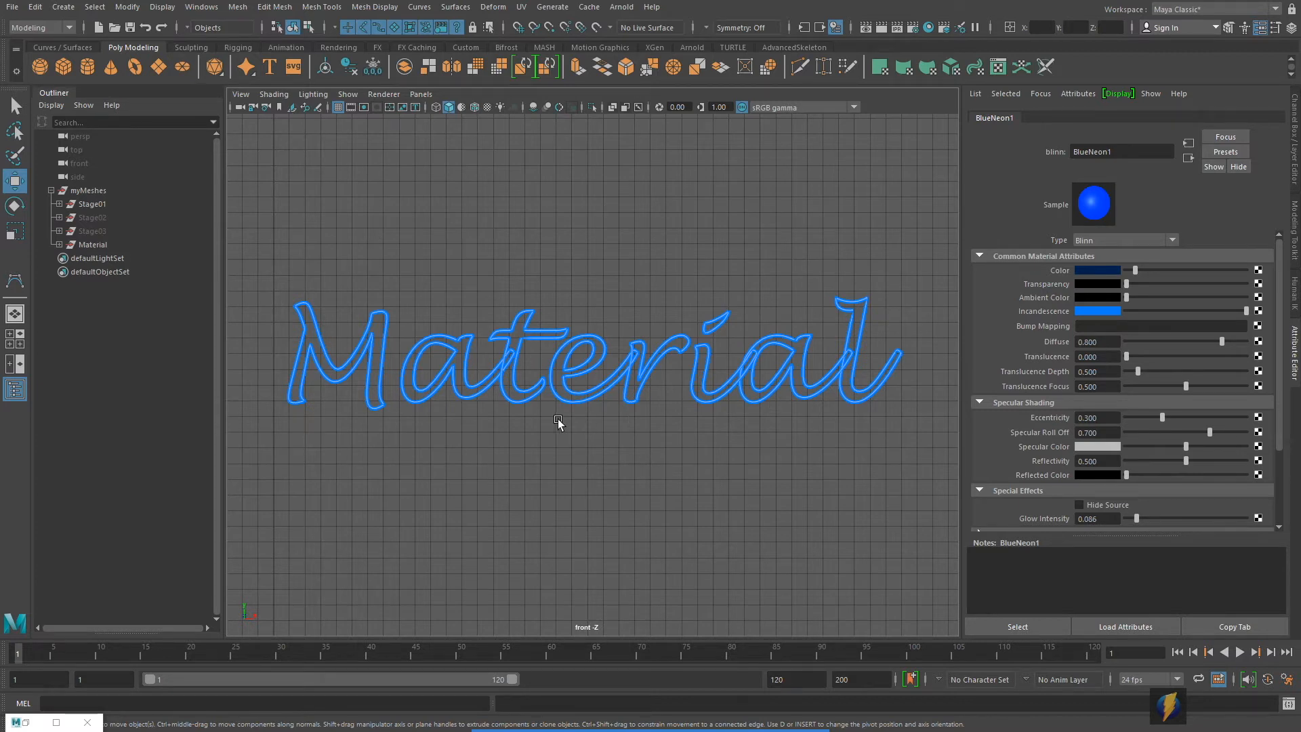
Set a key on BlueNeon1's bright blue Incandescence at frame 24.
{"action": "left_click_drag", "start_coordinate": [20, 663], "coordinate": [222, 675]}
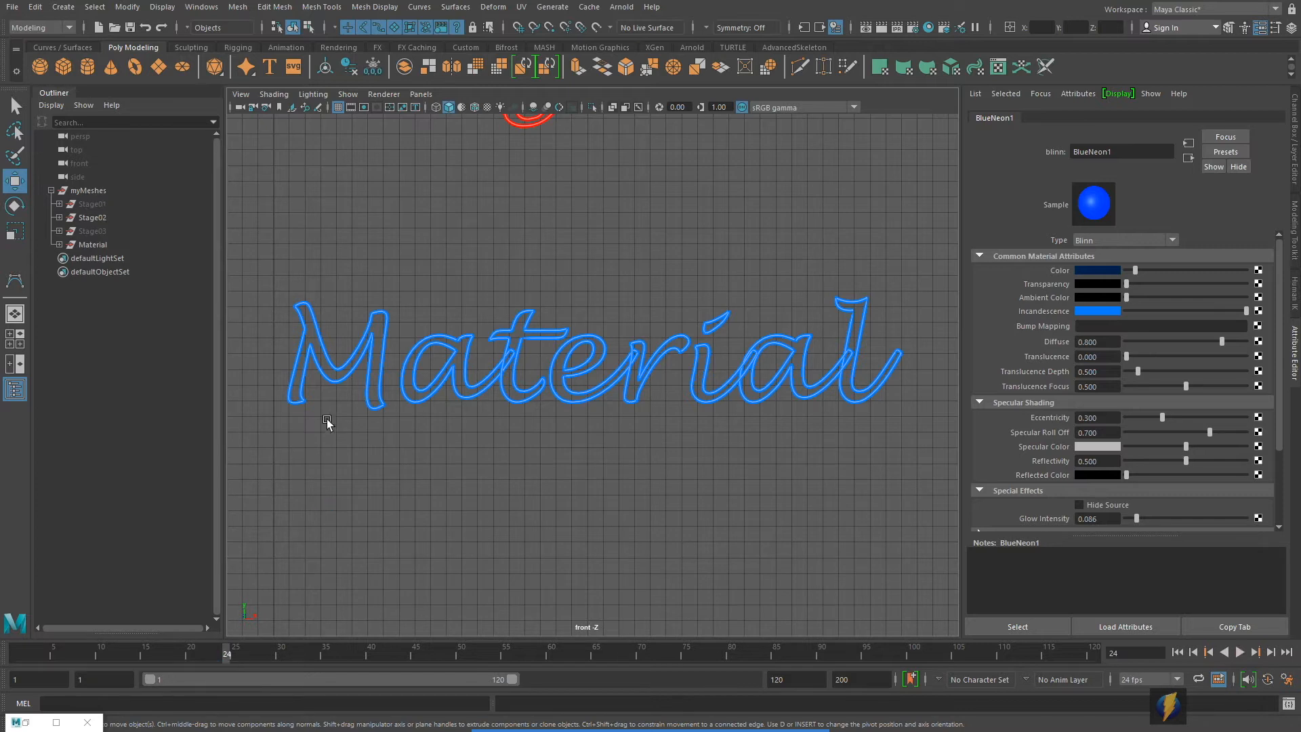
{"action": "right_click", "coordinate": [1043, 315]}
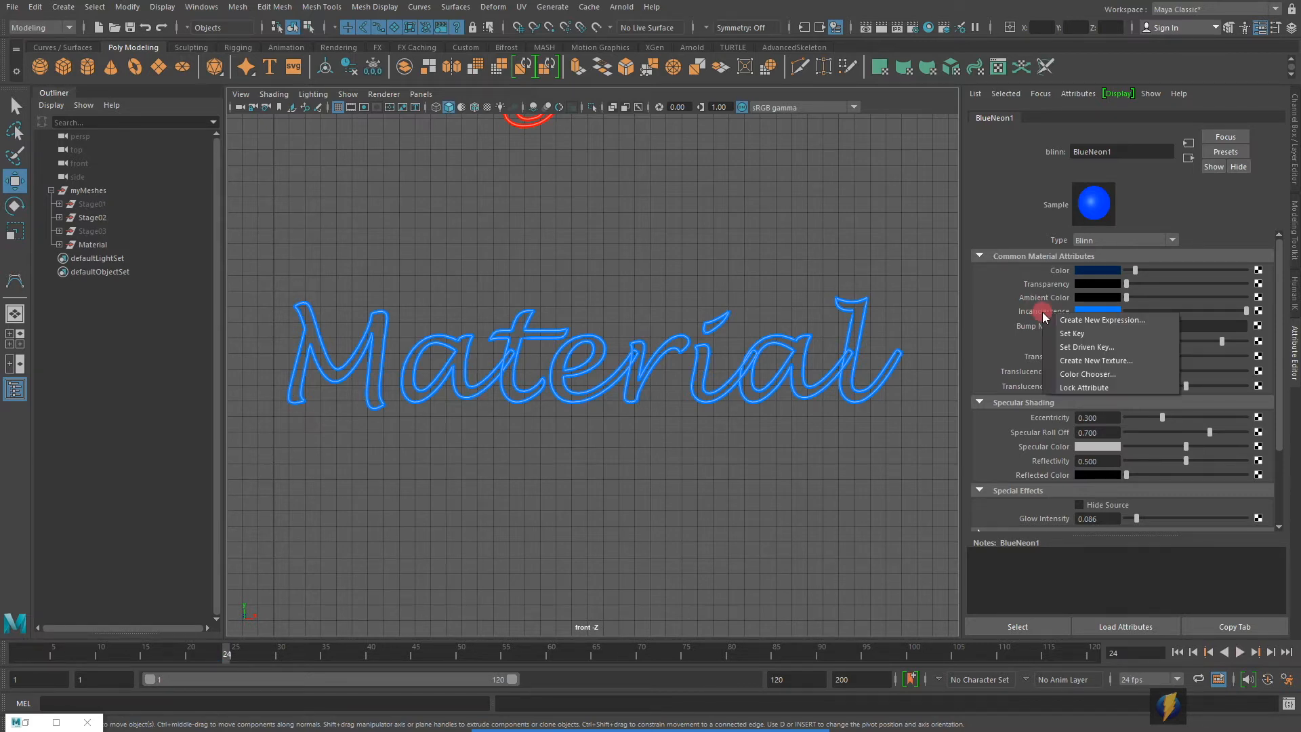
{"action": "left_click", "coordinate": [1072, 333]}
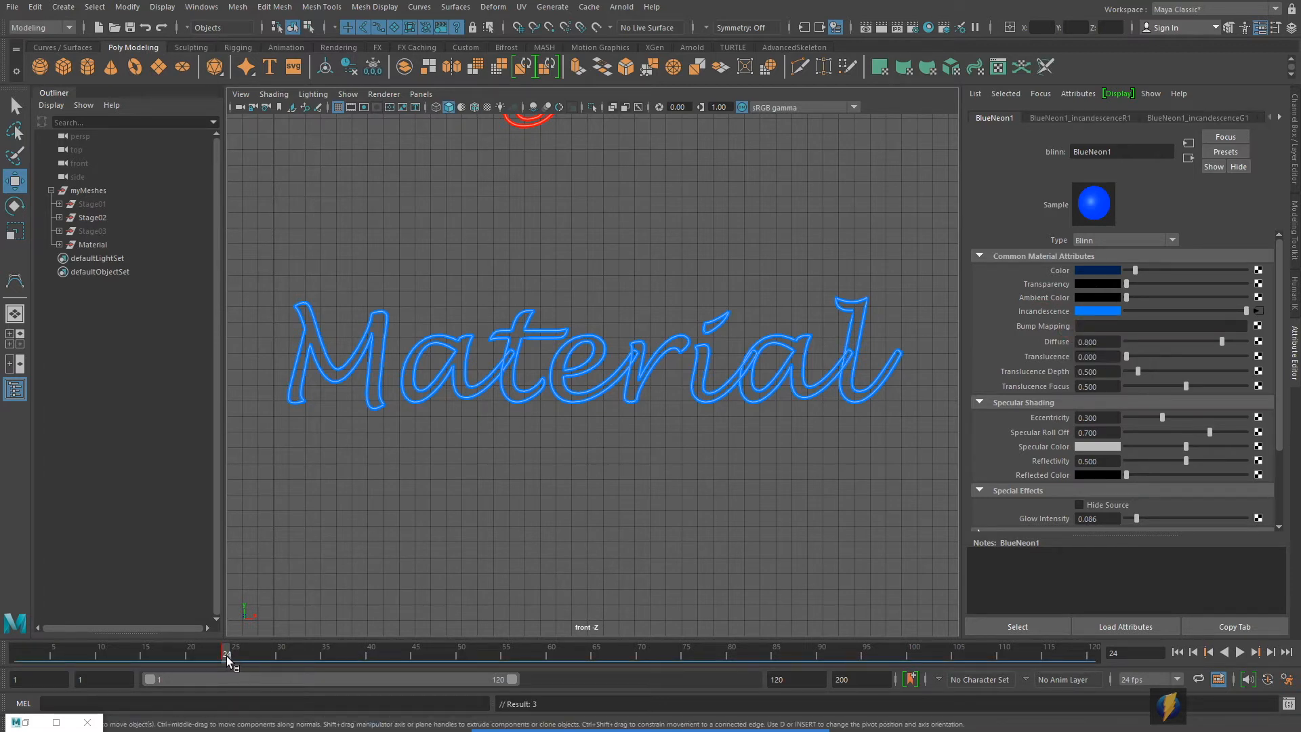
At frame 30, dim BlueNeon1's Incandescence to a dark blue and set a key on it.
{"action": "key", "text": "alt+v"}
{"action": "left_click", "coordinate": [279, 660]}
{"action": "left_click_drag", "start_coordinate": [1245, 311], "coordinate": [1136, 314]}
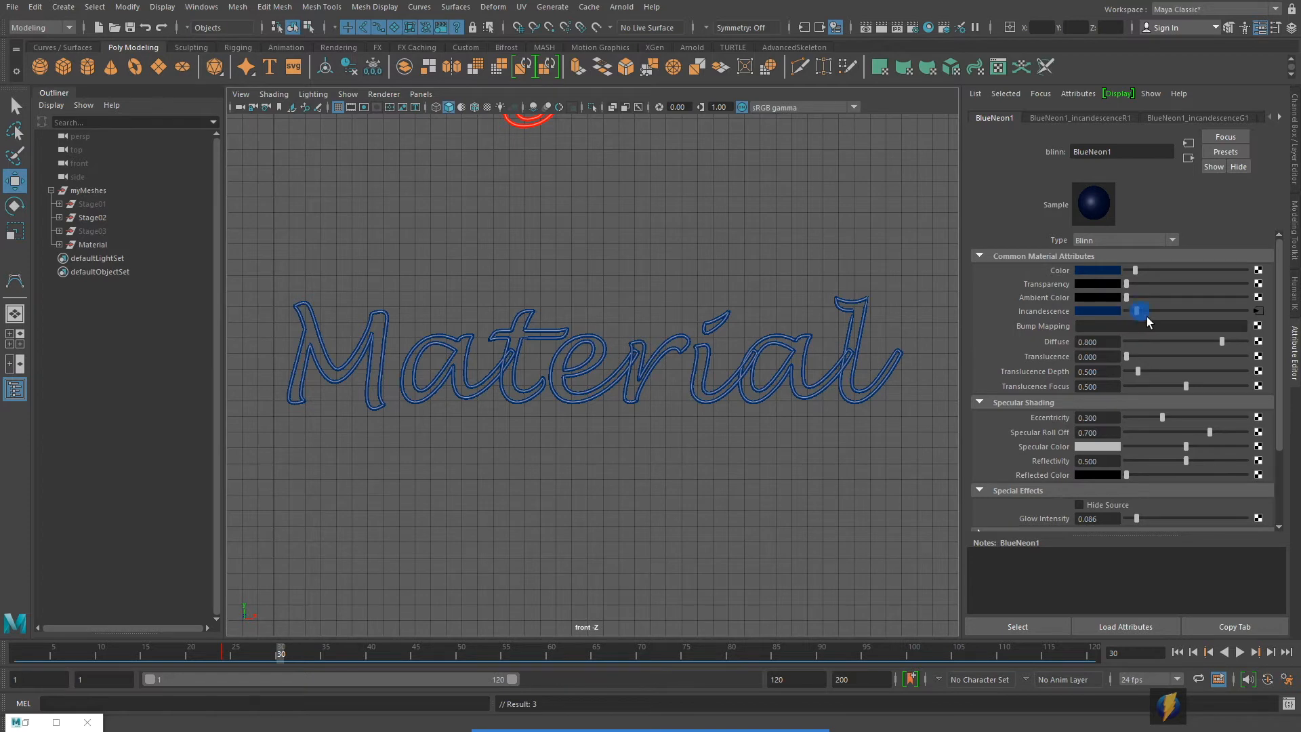
{"action": "right_click", "coordinate": [1034, 310]}
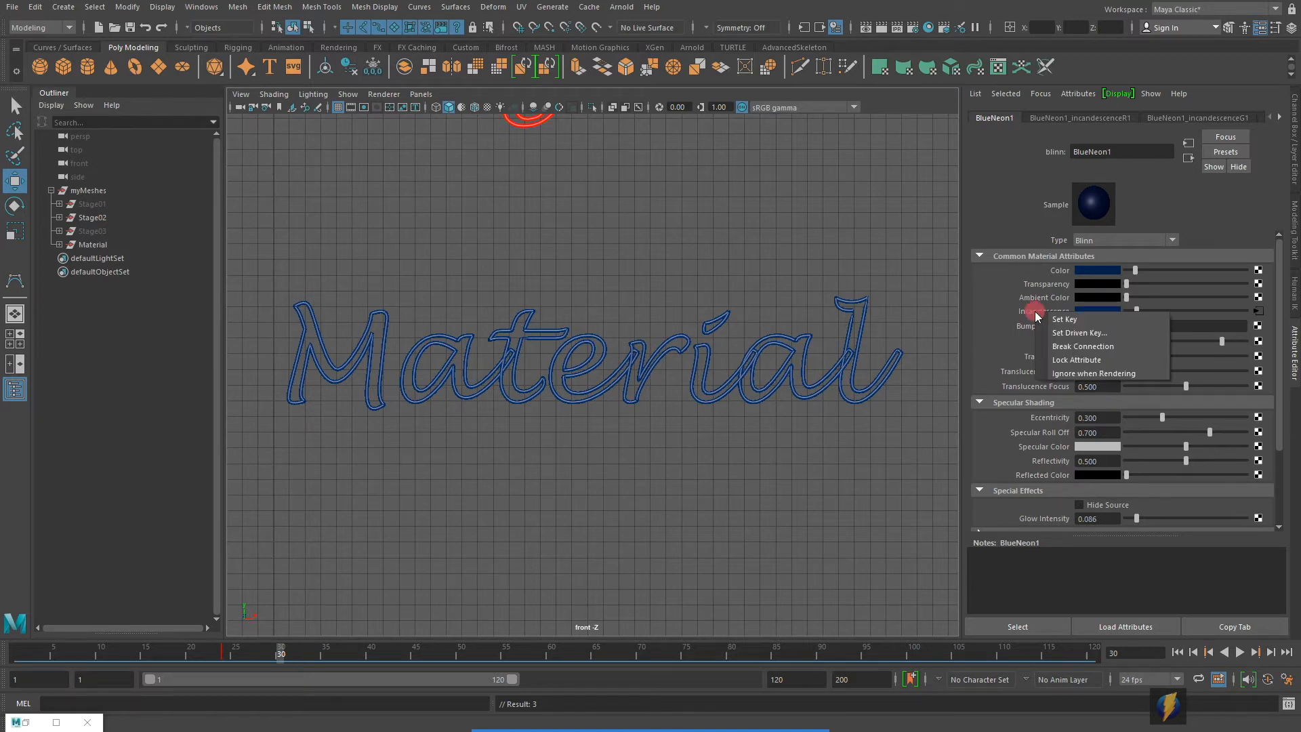
{"action": "left_click", "coordinate": [1051, 320]}
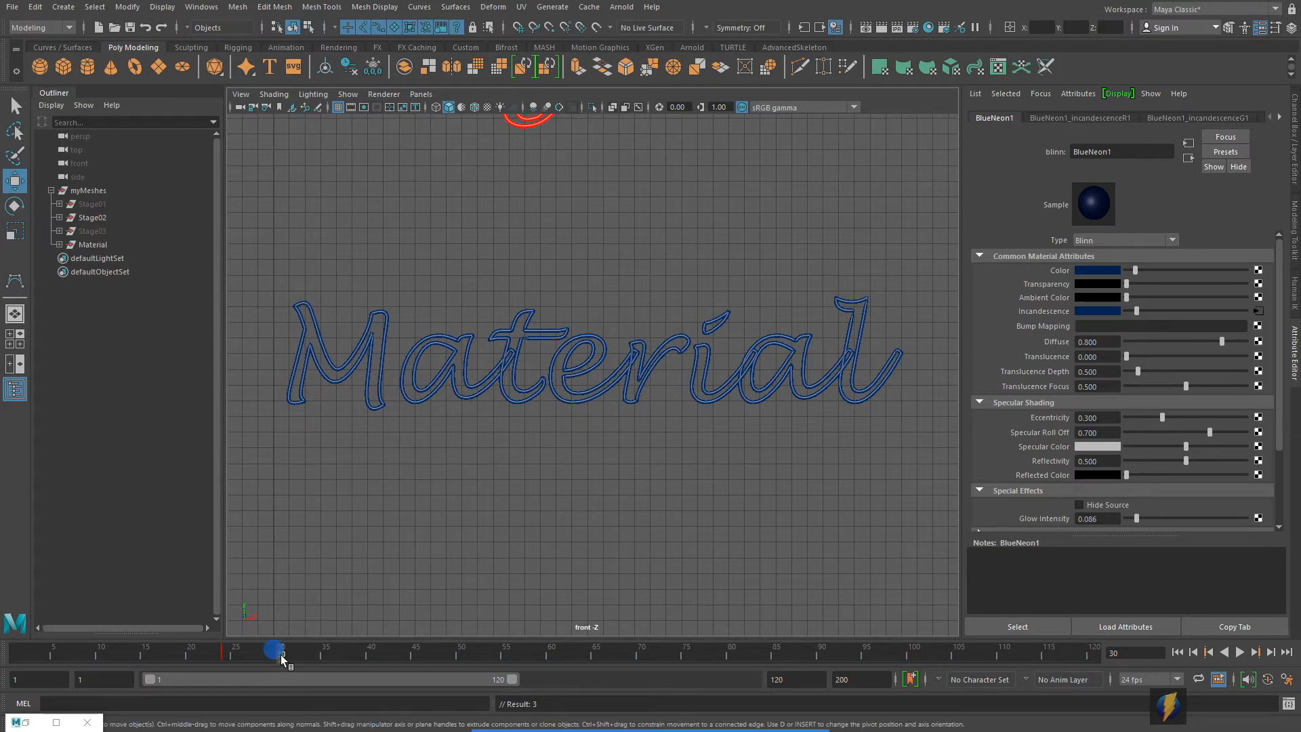
Set another key on the dimmed Incandescence of BlueNeon1 at frame 42.
{"action": "left_click_drag", "start_coordinate": [280, 655], "coordinate": [287, 656]}
{"action": "left_click_drag", "start_coordinate": [288, 656], "coordinate": [282, 657]}
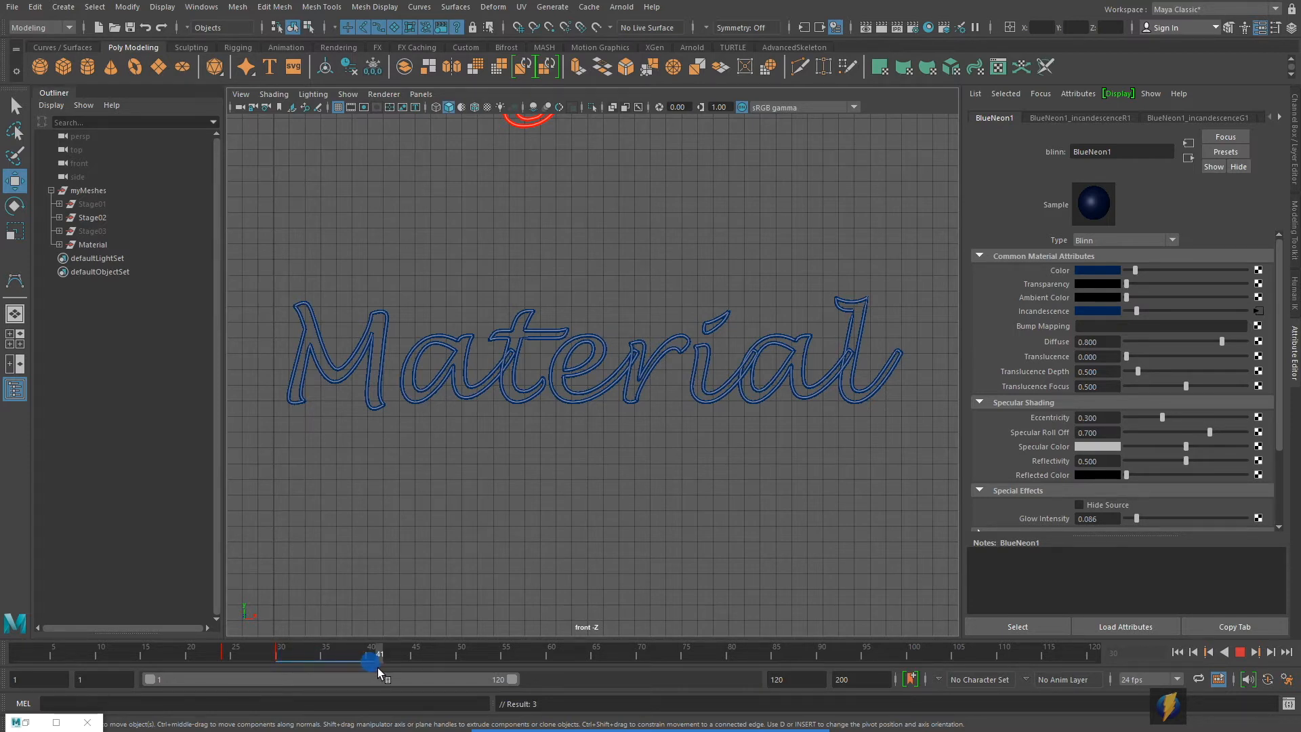
{"action": "left_click_drag", "start_coordinate": [385, 668], "coordinate": [388, 668]}
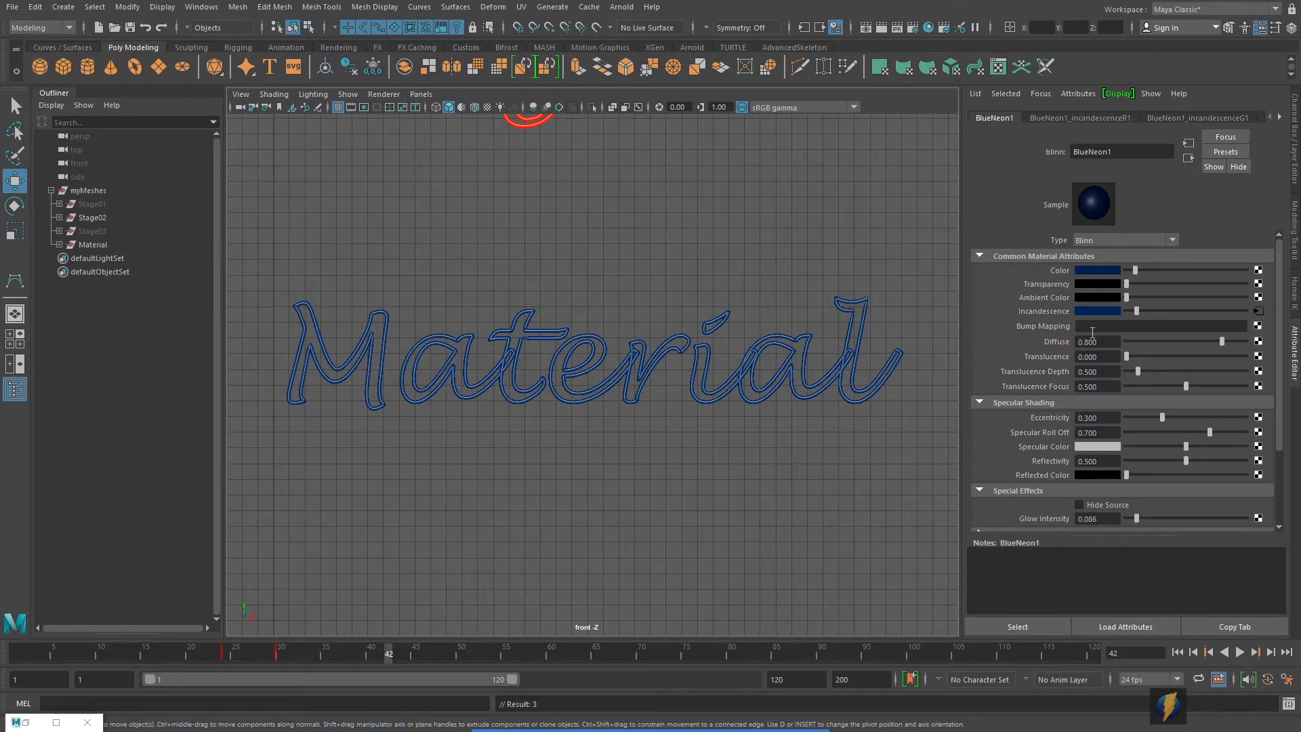
{"action": "right_click", "coordinate": [1036, 316]}
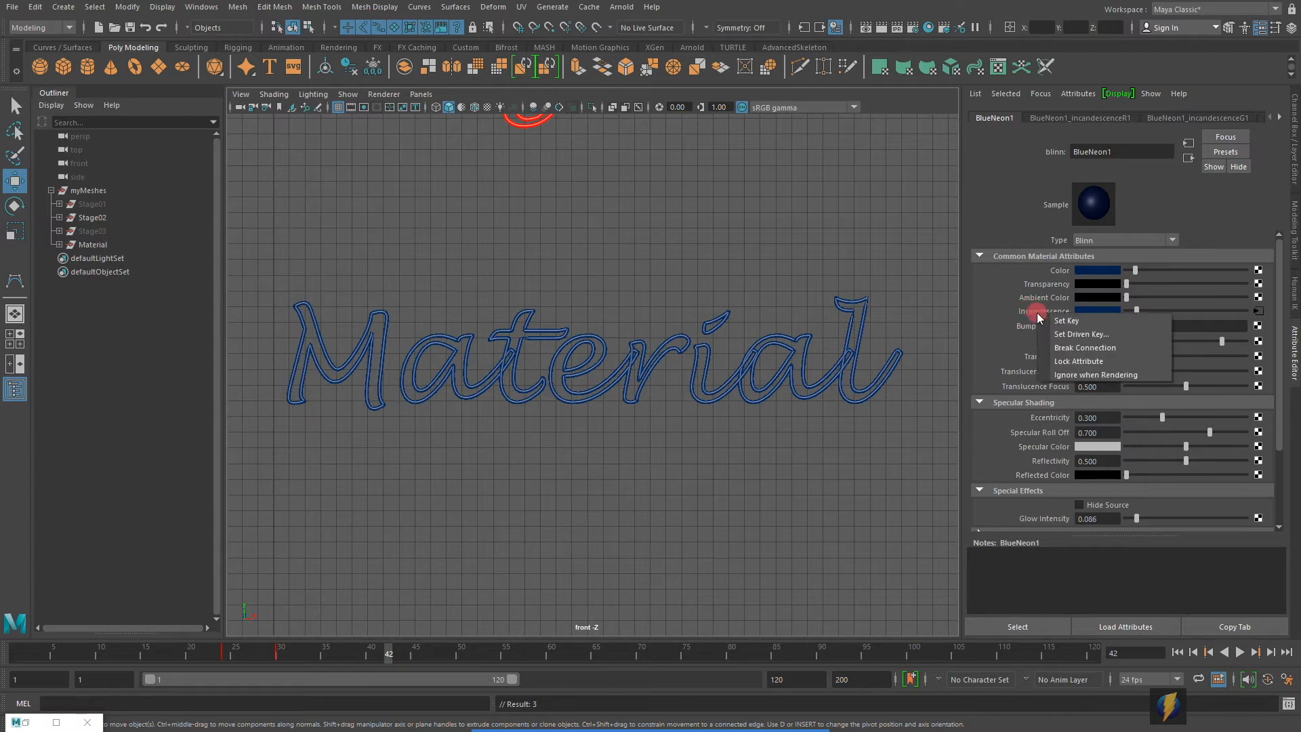
{"action": "left_click", "coordinate": [1068, 322]}
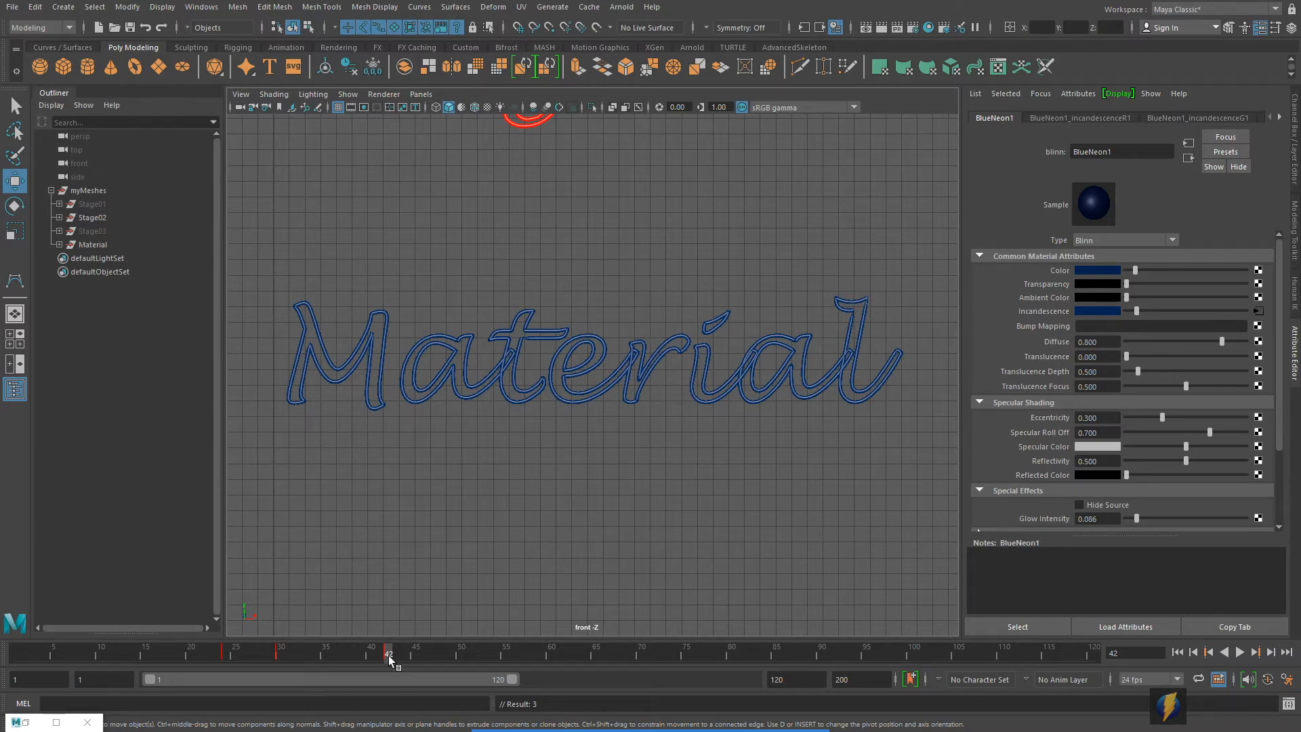
At frame 48, raise BlueNeon1's Incandescence to full bright blue and set a key on it.
{"action": "left_click_drag", "start_coordinate": [391, 654], "coordinate": [442, 663]}
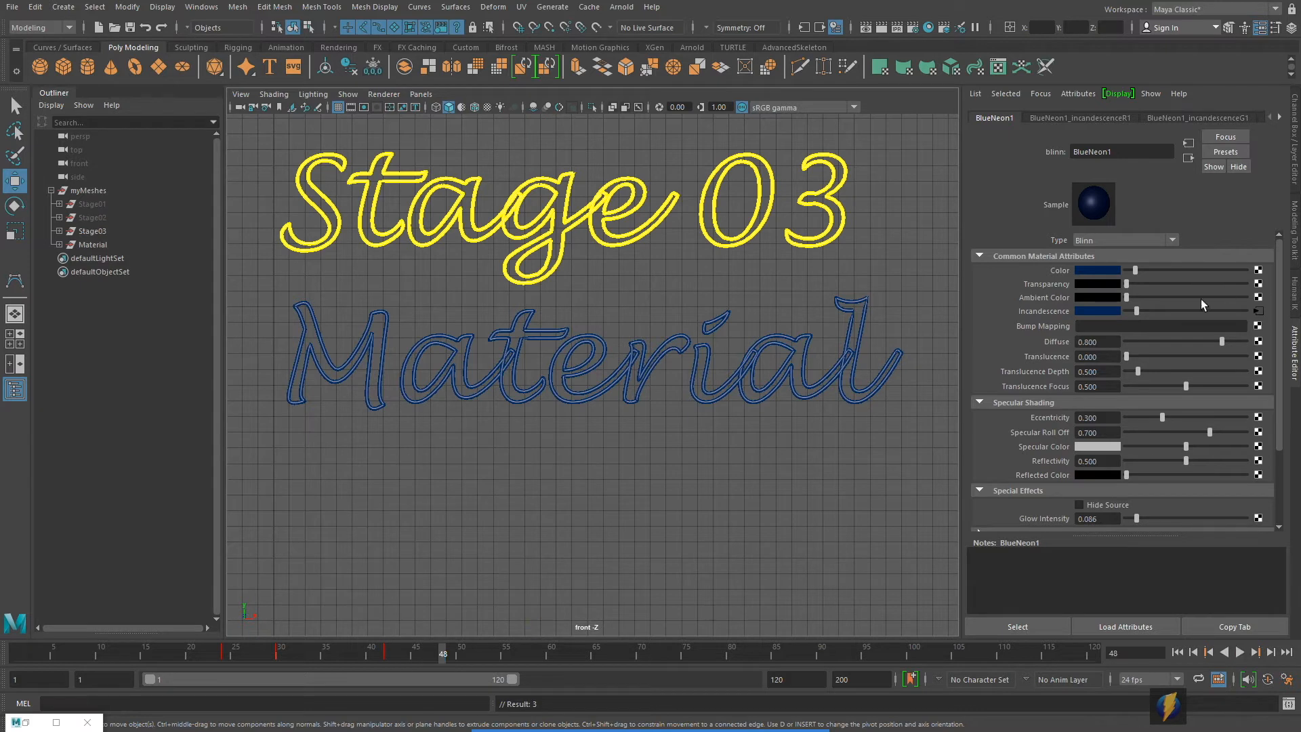
{"action": "left_click_drag", "start_coordinate": [1137, 311], "coordinate": [1245, 317]}
{"action": "right_click_drag", "start_coordinate": [1045, 309], "coordinate": [1079, 312]}
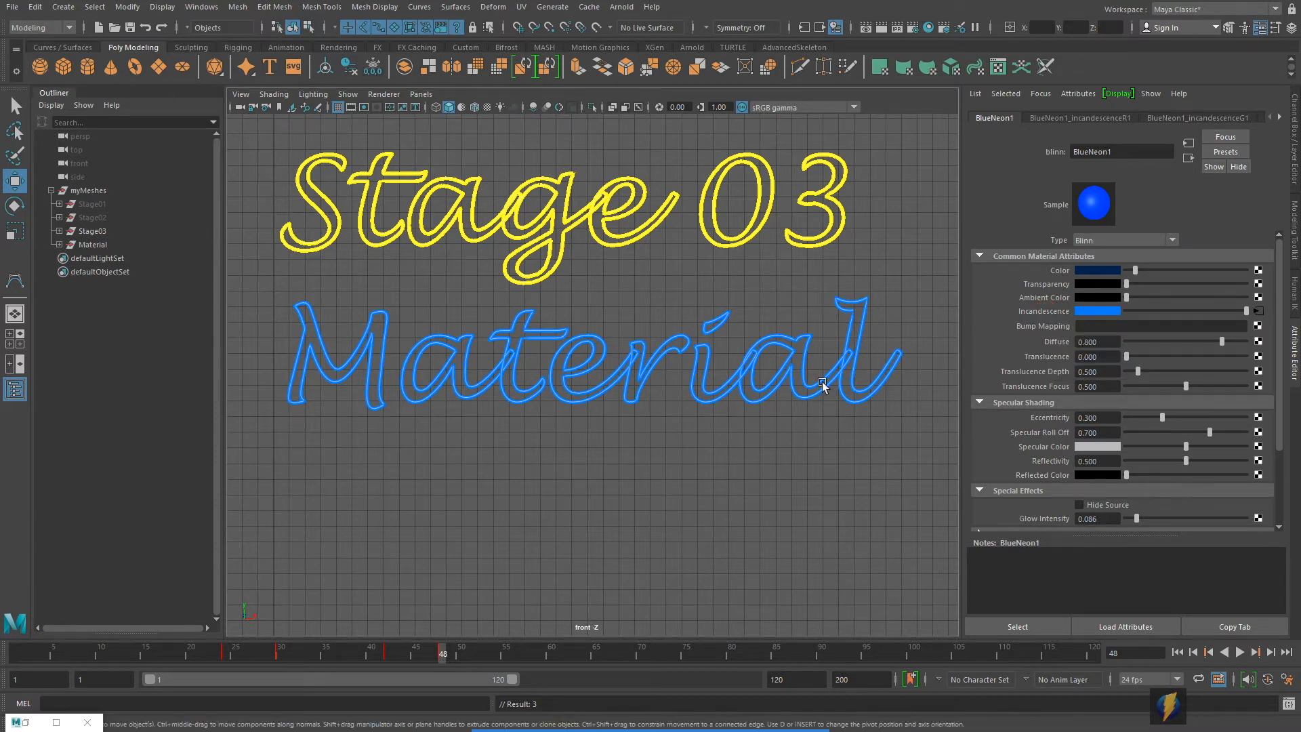
Play the animation from frame 1 and scrub through the keys to check how the Material text dims and brightens.
{"action": "left_click", "coordinate": [1177, 653]}
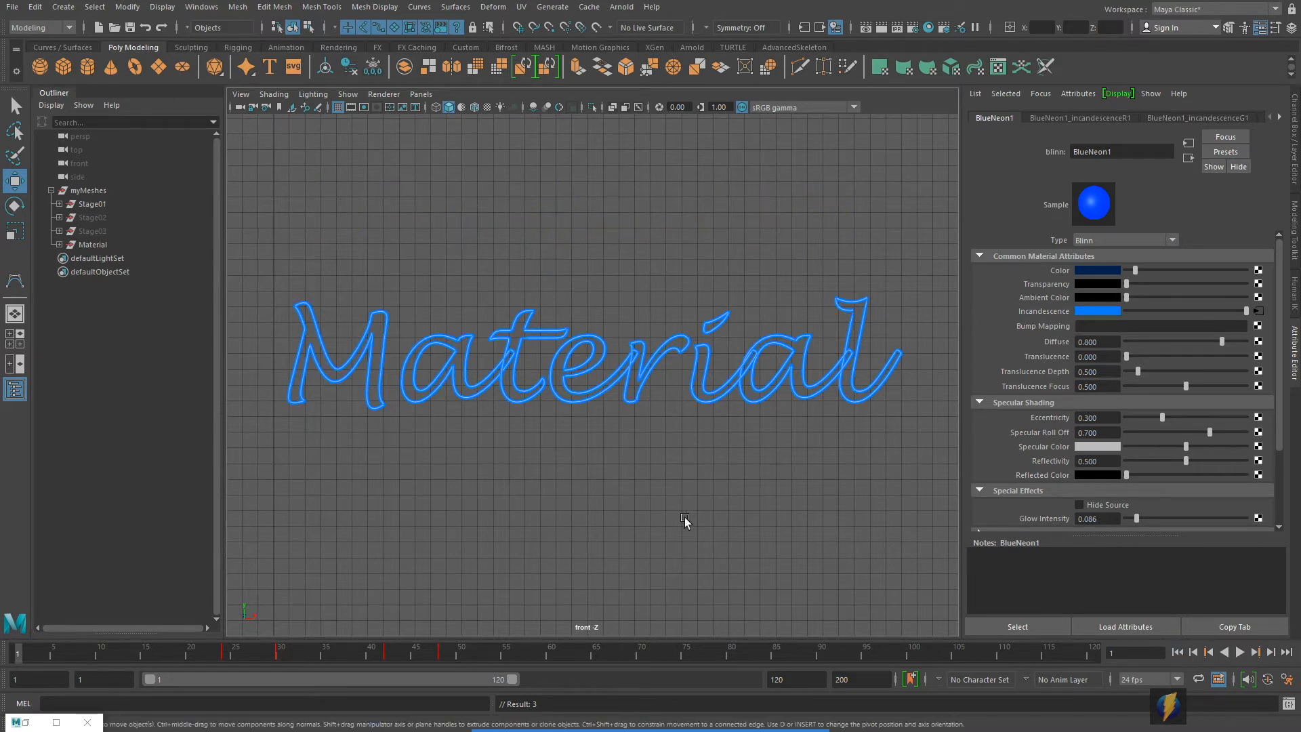
{"action": "left_click", "coordinate": [1240, 651]}
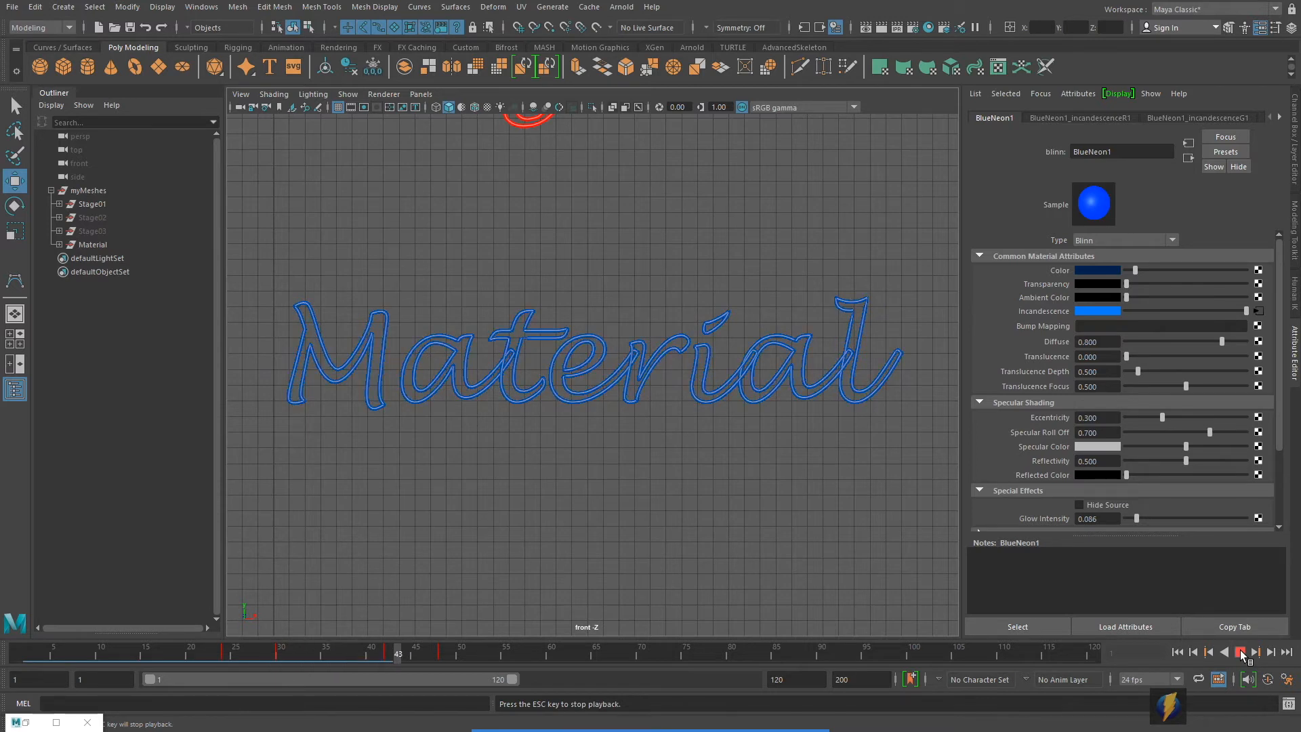
{"action": "left_click", "coordinate": [1240, 651]}
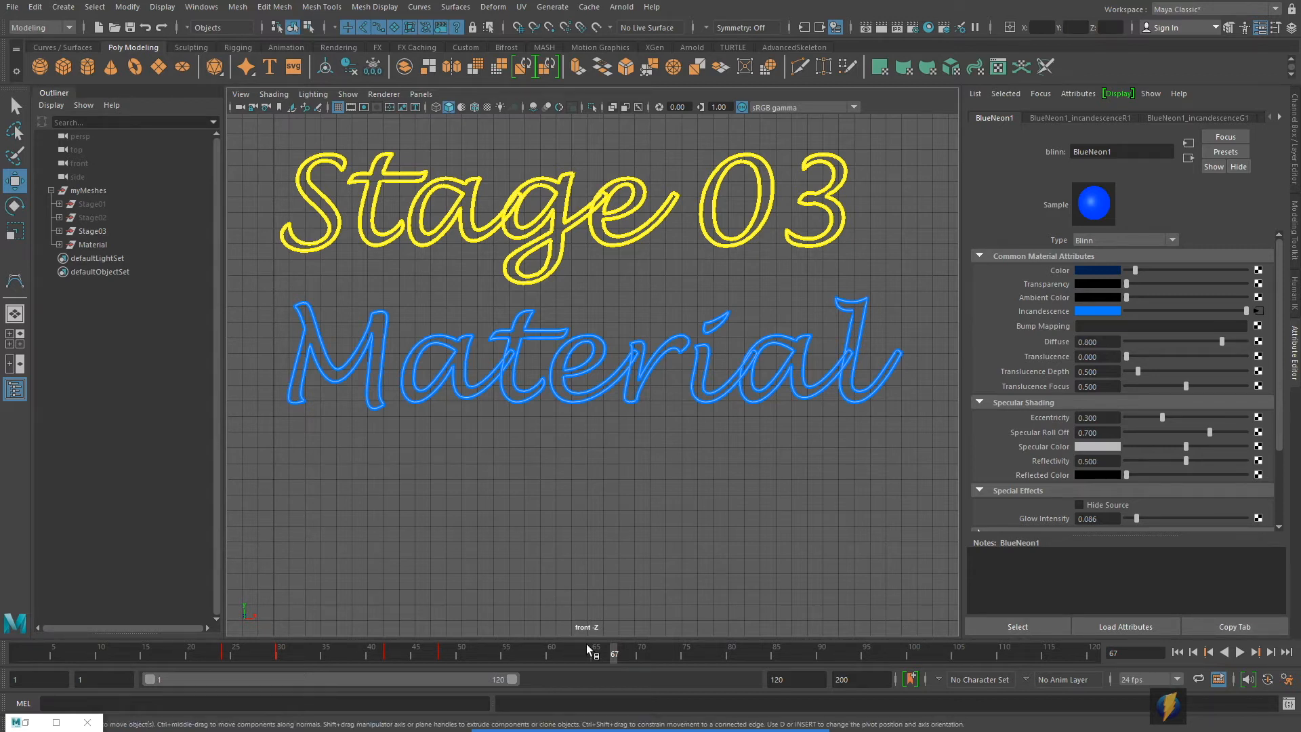
{"action": "mouse_move", "coordinate": [603, 653]}
{"action": "left_mouse_down"}
{"action": "mouse_move", "coordinate": [221, 654]}
{"action": "mouse_move", "coordinate": [281, 660]}
{"action": "left_mouse_up"}
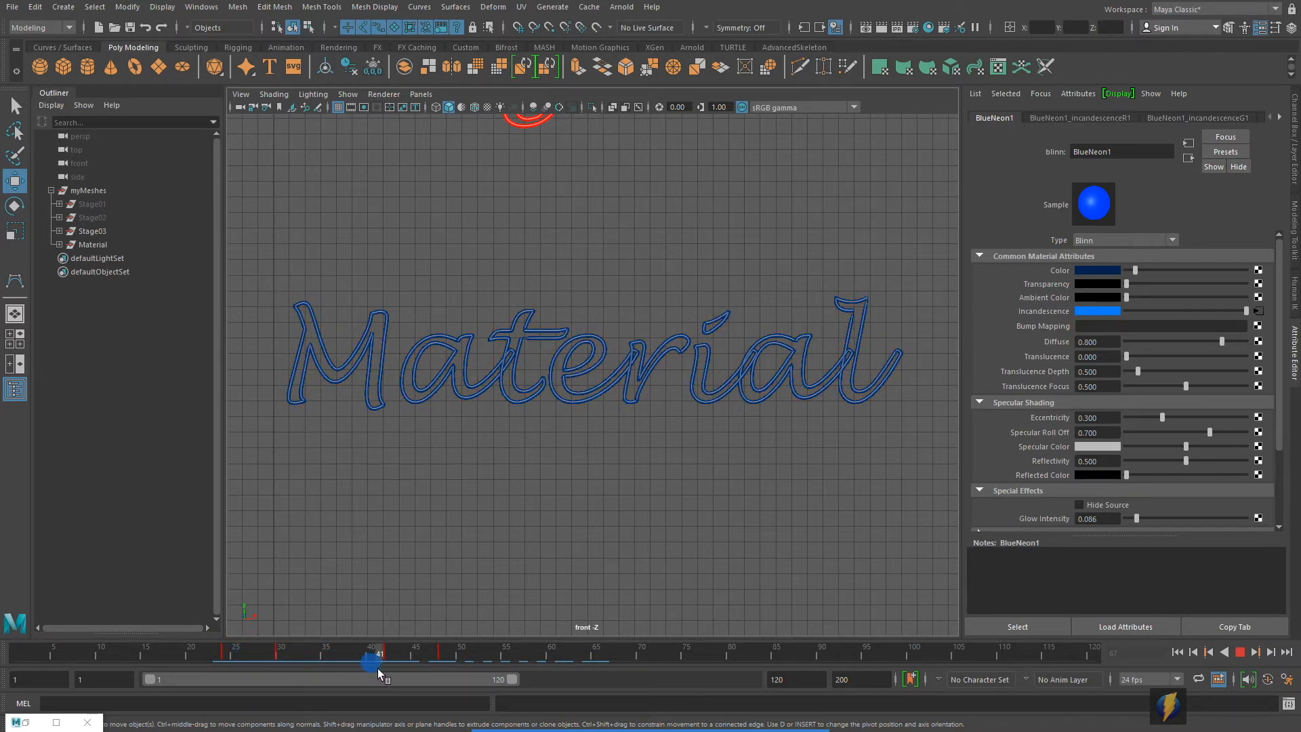
{"action": "left_click_drag", "start_coordinate": [393, 669], "coordinate": [16, 674]}
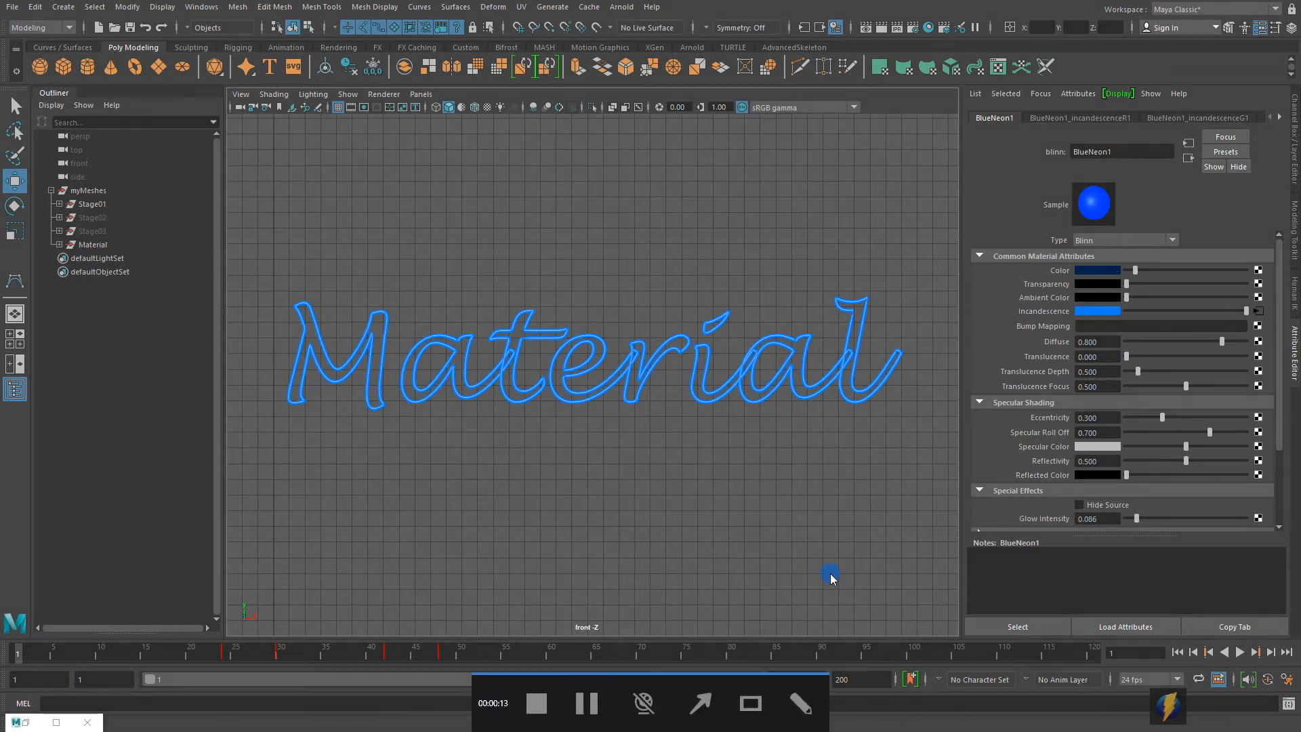
{"action": "mouse_move", "coordinate": [835, 530]}
{"action": "left_mouse_down"}
{"action": "mouse_move", "coordinate": [895, 378]}
{"action": "mouse_move", "coordinate": [1014, 310]}
{"action": "left_mouse_up"}
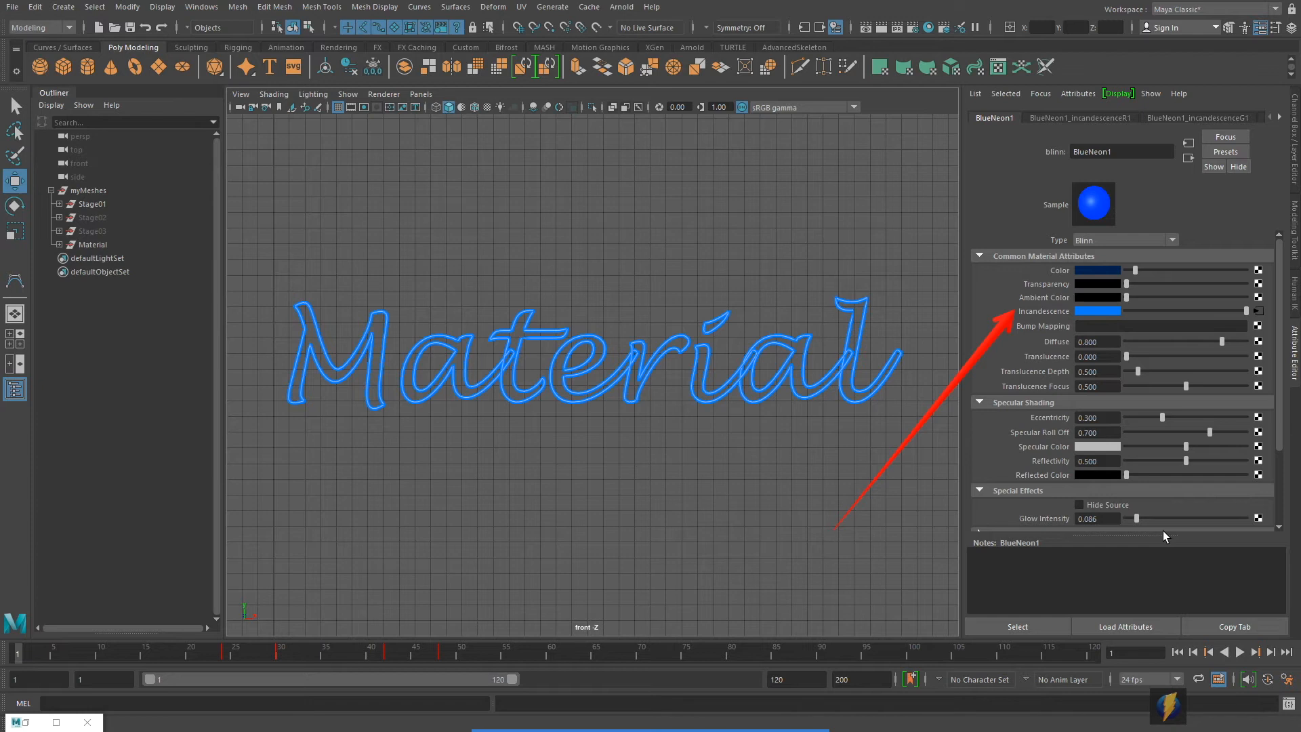
{"action": "mouse_move", "coordinate": [743, 730]}
{"action": "left_click", "coordinate": [703, 702]}
{"action": "left_click_drag", "start_coordinate": [962, 419], "coordinate": [1024, 512]}
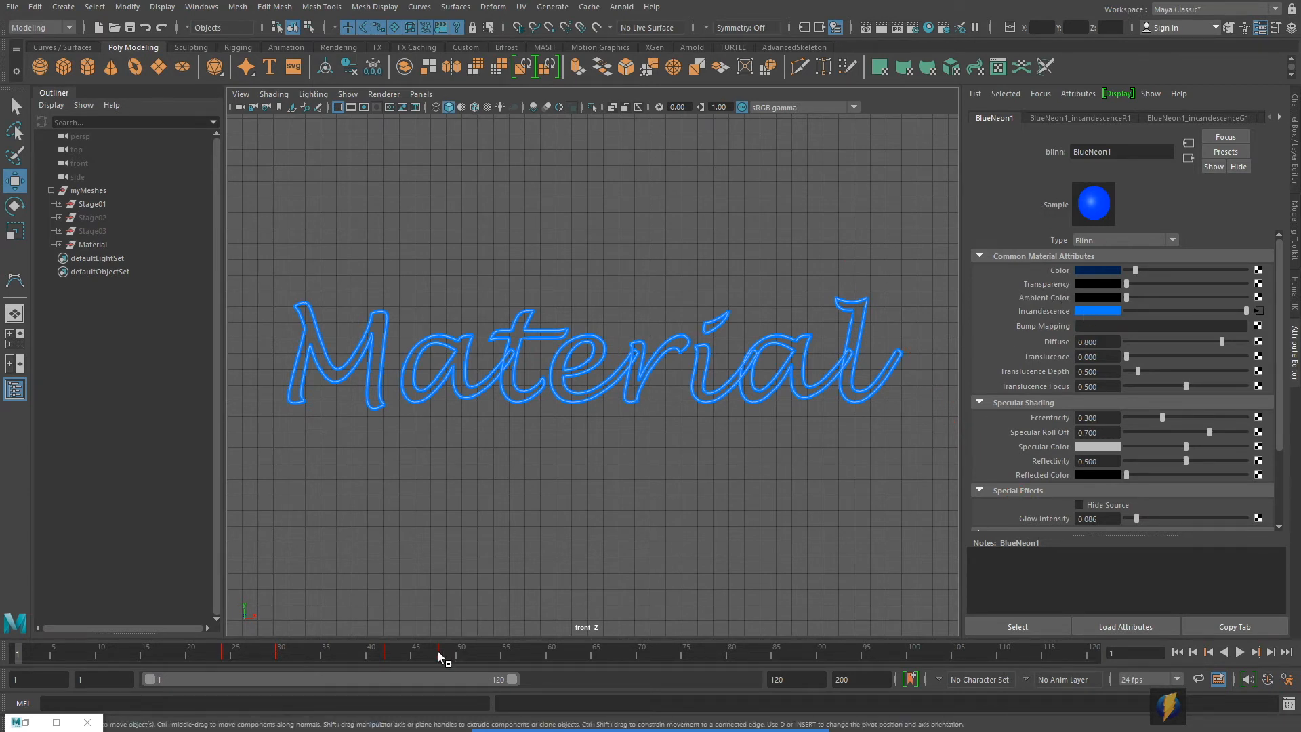
Render frame 36 to check the glow around the dimmed Material text, and close the render window.
{"action": "left_click_drag", "start_coordinate": [310, 652], "coordinate": [331, 656]}
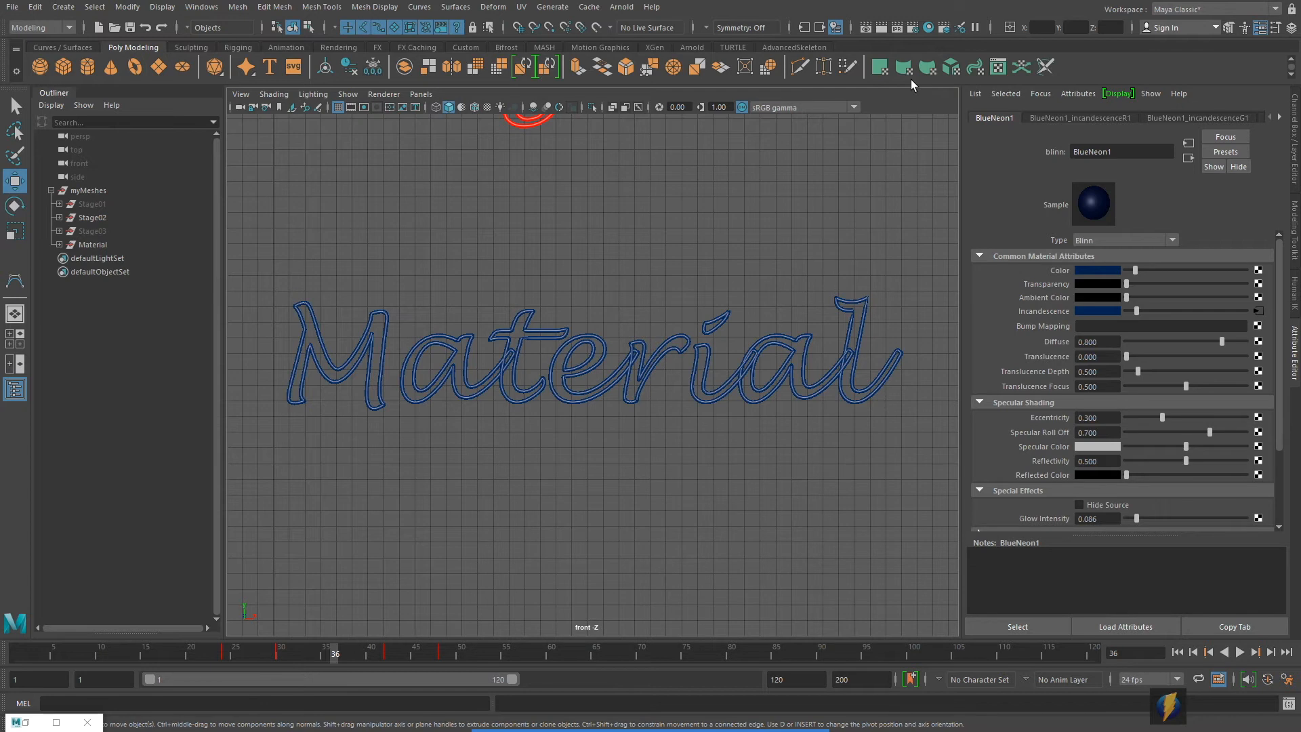
{"action": "left_click", "coordinate": [881, 28]}
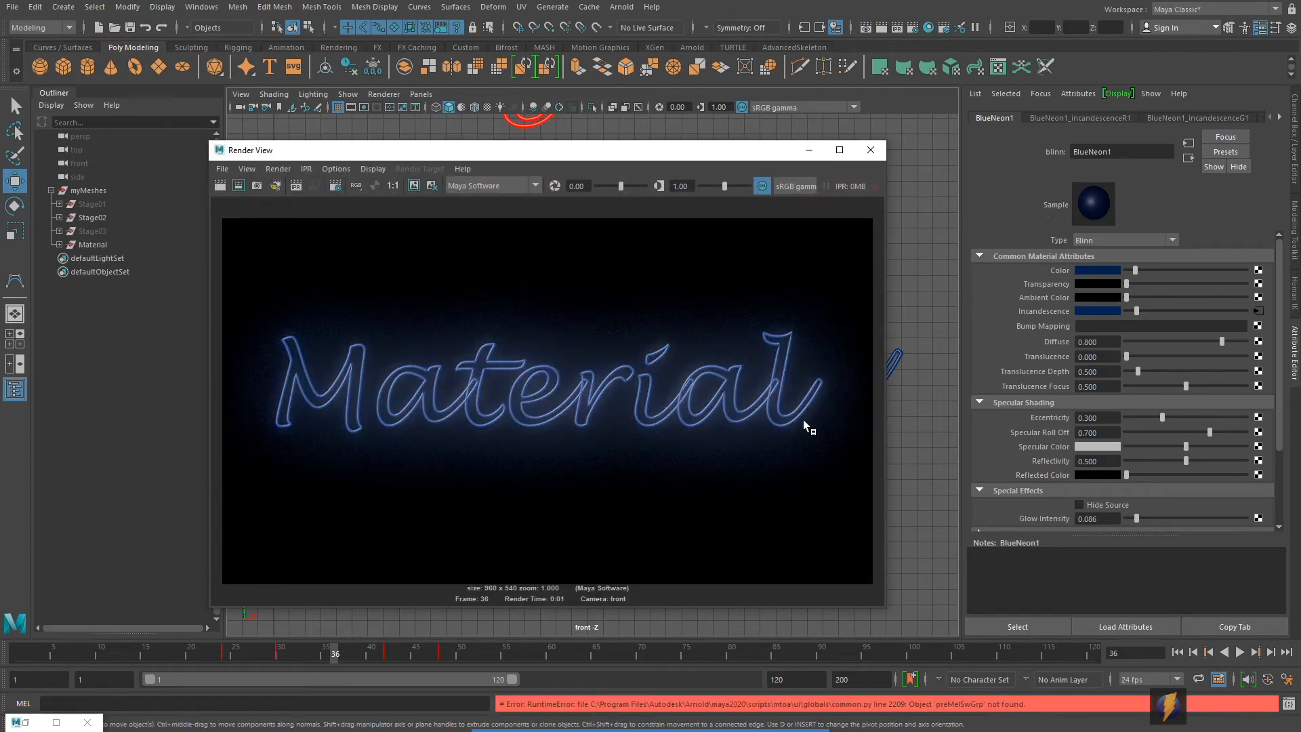
{"action": "left_click", "coordinate": [872, 151]}
Set a key on BlueNeon1's Glow Intensity at frame 24.
{"action": "left_click_drag", "start_coordinate": [331, 648], "coordinate": [226, 660]}
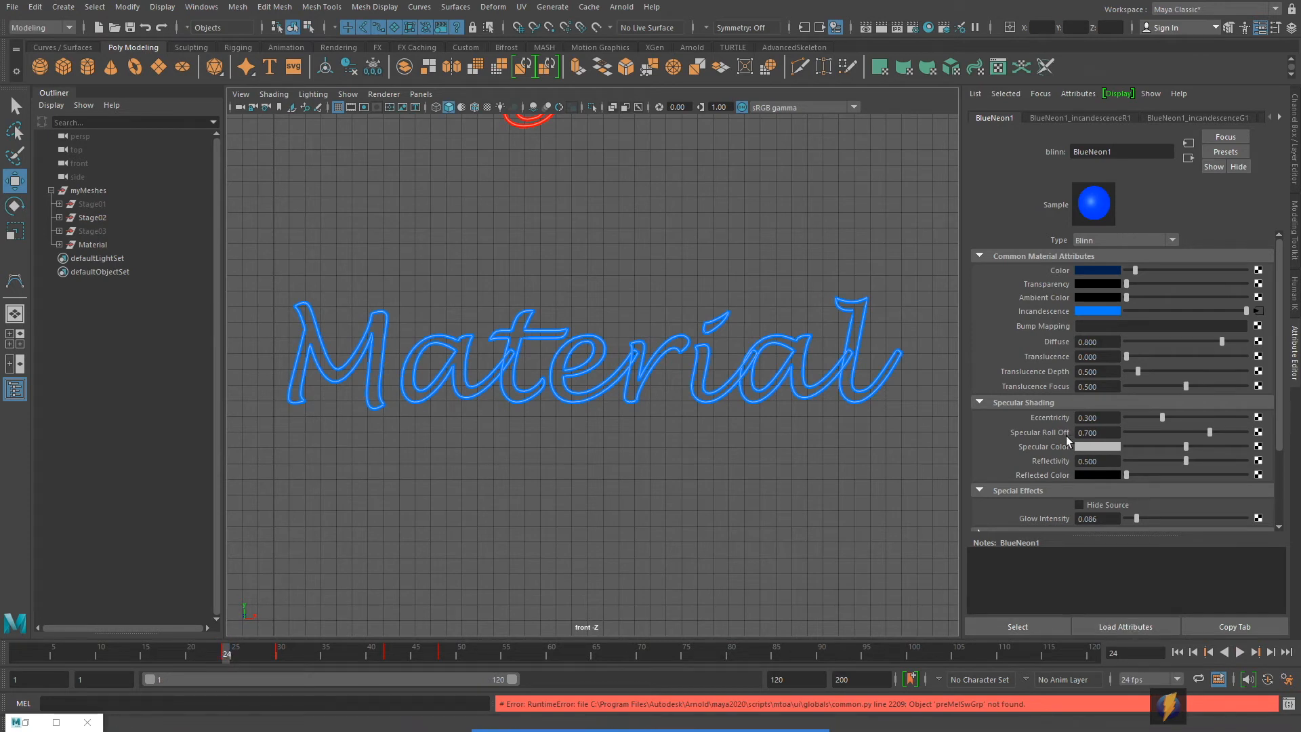
{"action": "scroll", "coordinate": [1084, 461], "scroll_direction": "down", "scroll_amount": 2}
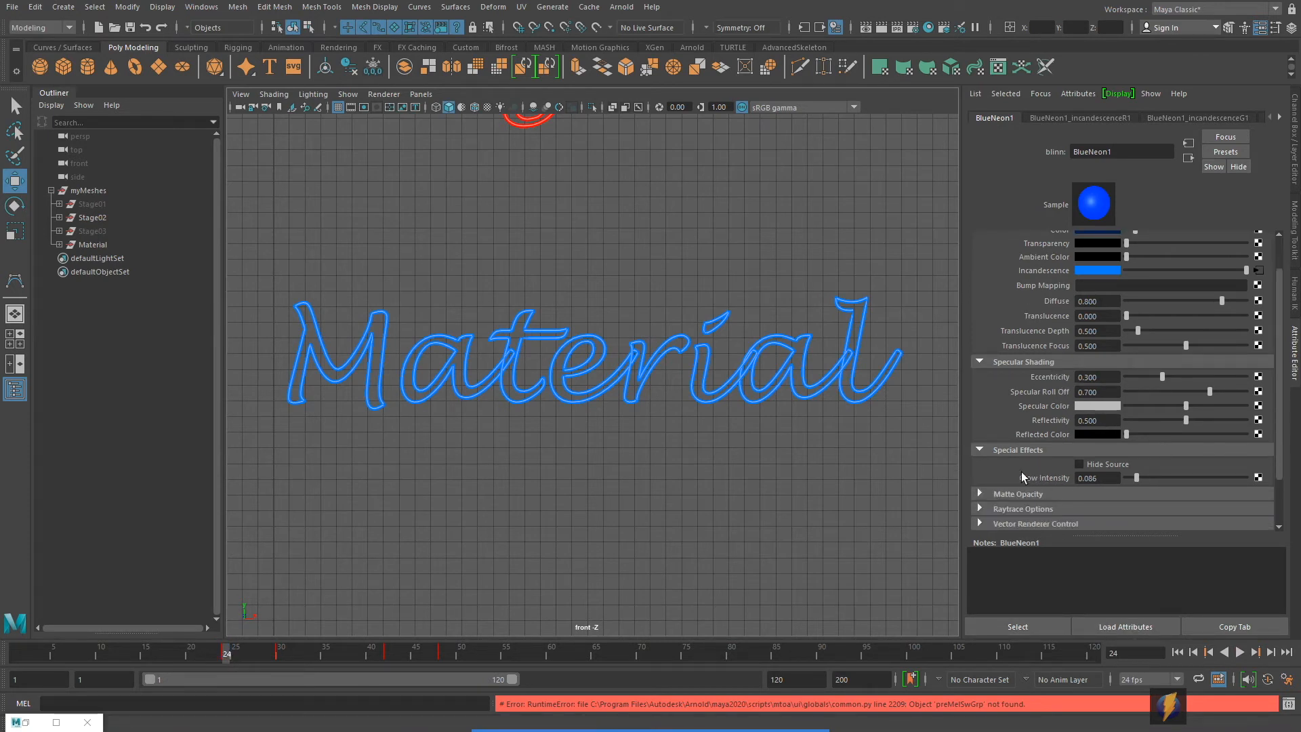
{"action": "right_click", "coordinate": [1038, 481]}
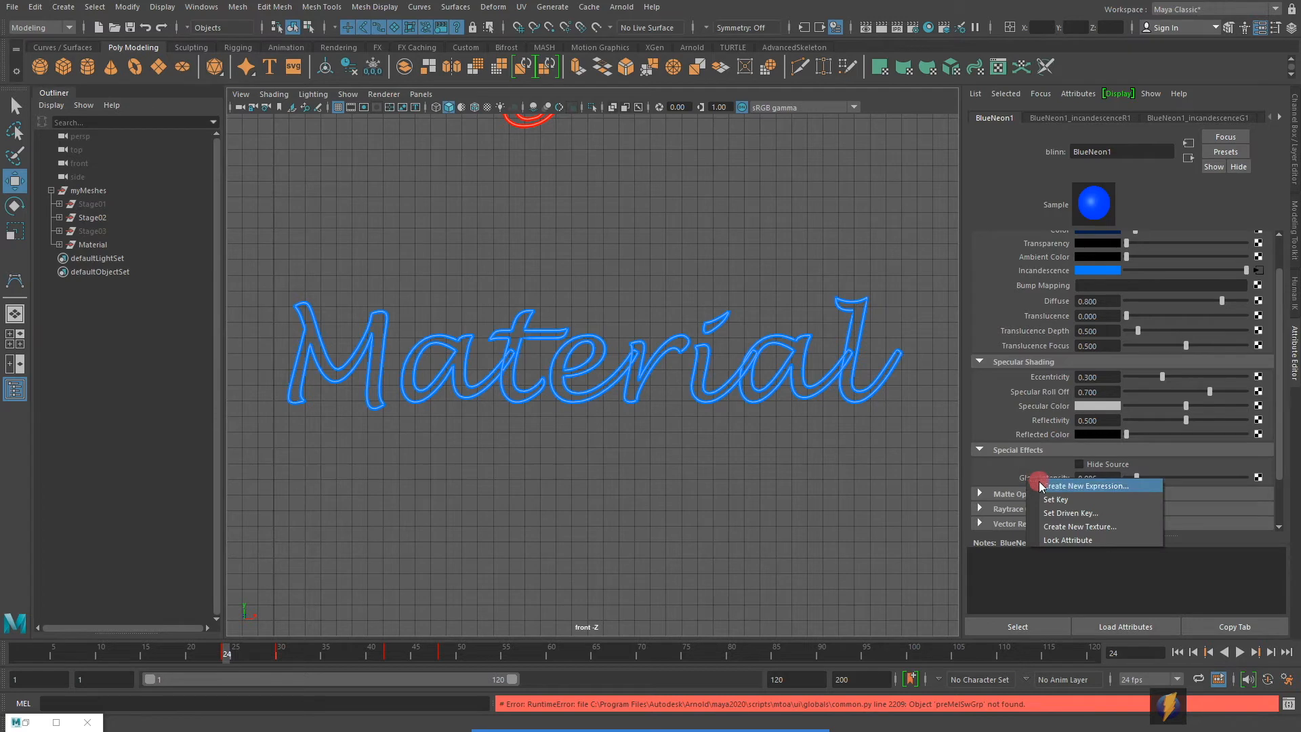
{"action": "left_click", "coordinate": [1047, 499]}
At frame 30, set BlueNeon1's Glow Intensity to 0 and set a key on it.
{"action": "left_click", "coordinate": [240, 658]}
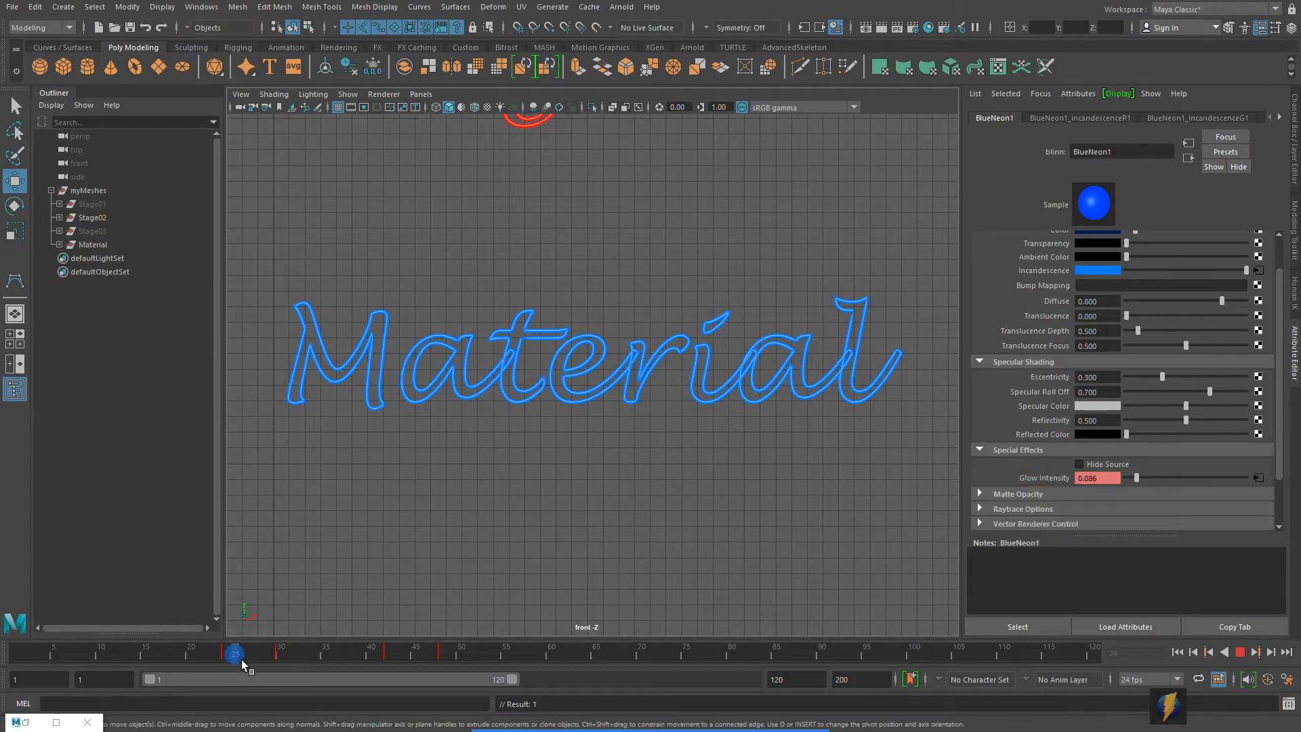
{"action": "left_click_drag", "start_coordinate": [241, 660], "coordinate": [279, 663]}
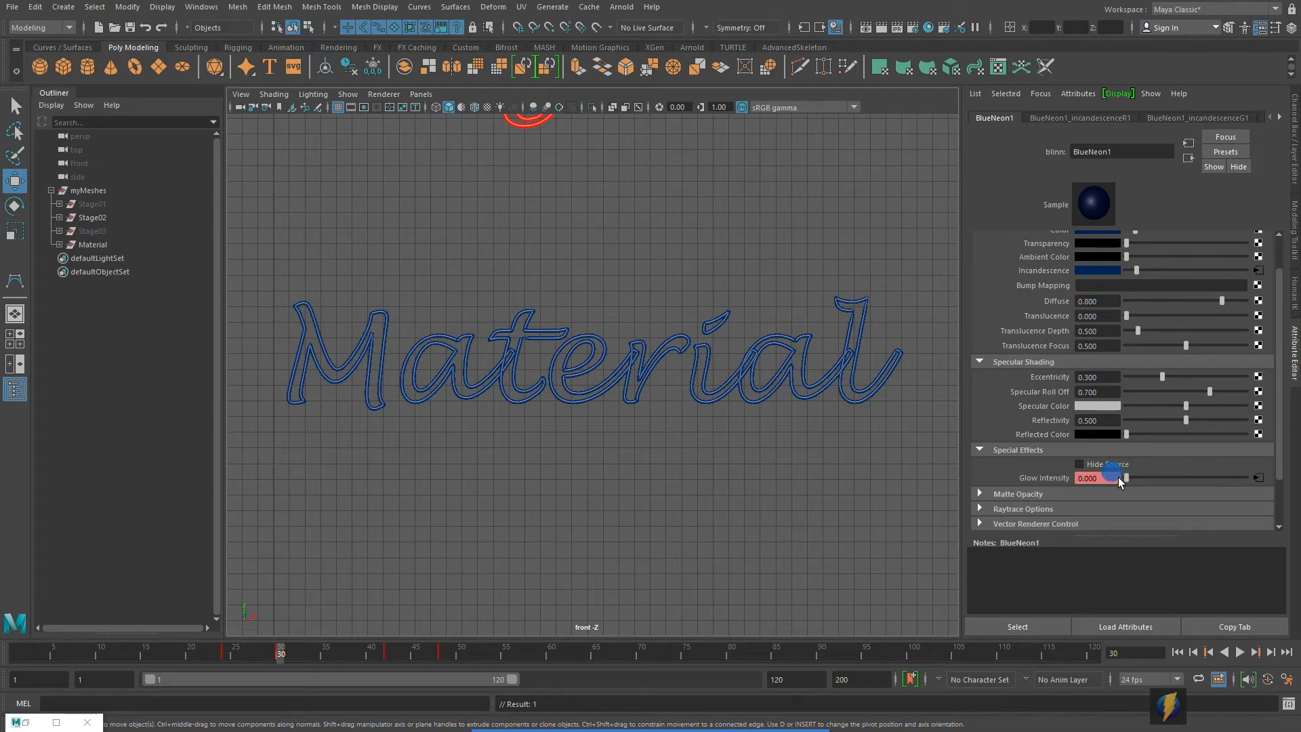
{"action": "right_click", "coordinate": [1036, 477]}
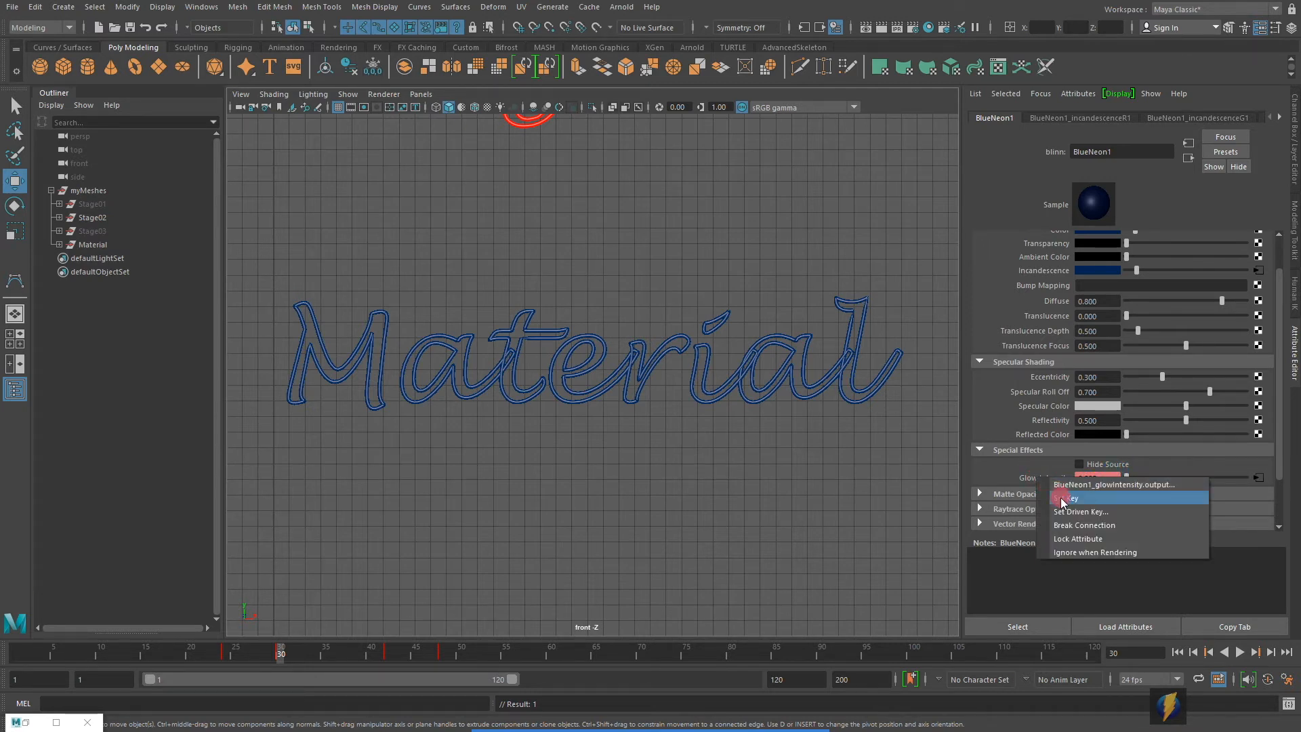
{"action": "left_click", "coordinate": [1060, 497]}
Set a key on BlueNeon1's Glow Intensity of 0 at frame 42.
{"action": "mouse_move", "coordinate": [291, 652]}
{"action": "left_mouse_down"}
{"action": "mouse_move", "coordinate": [279, 654]}
{"action": "mouse_move", "coordinate": [384, 664]}
{"action": "left_mouse_up"}
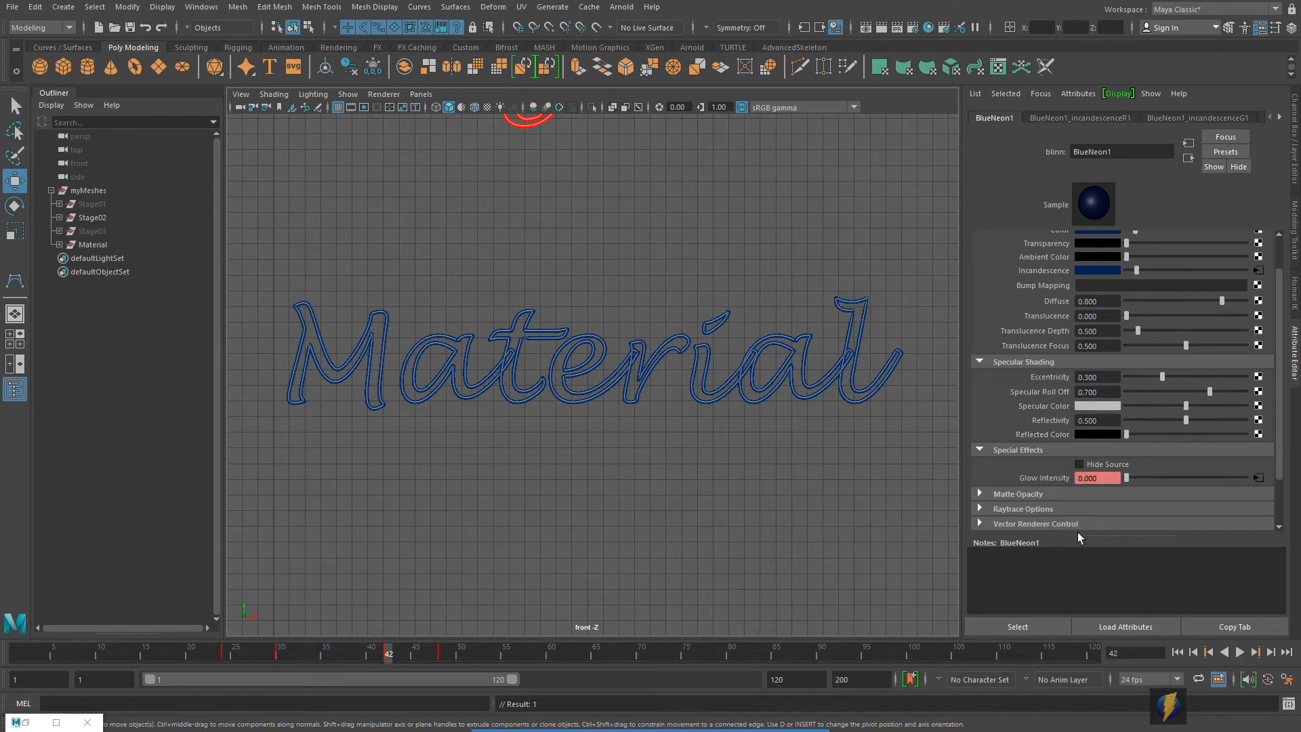
{"action": "right_click", "coordinate": [1031, 478]}
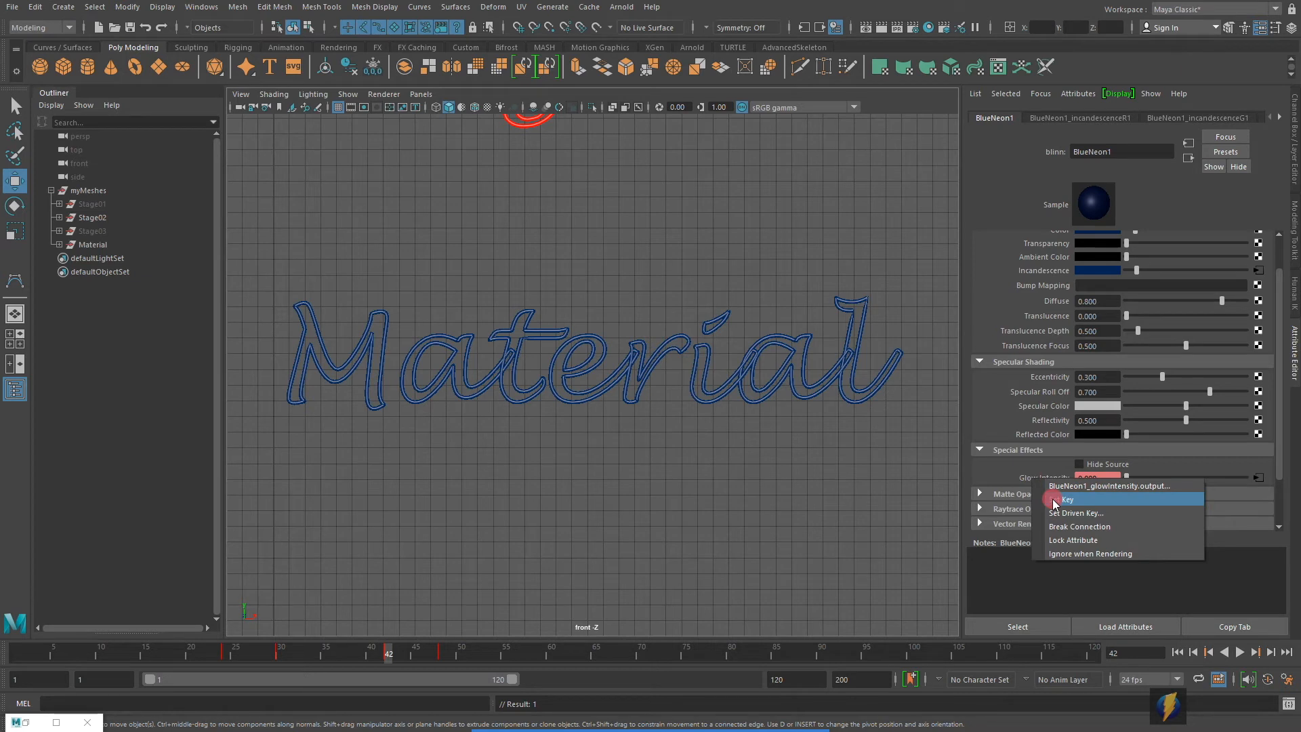
{"action": "left_click", "coordinate": [1054, 500]}
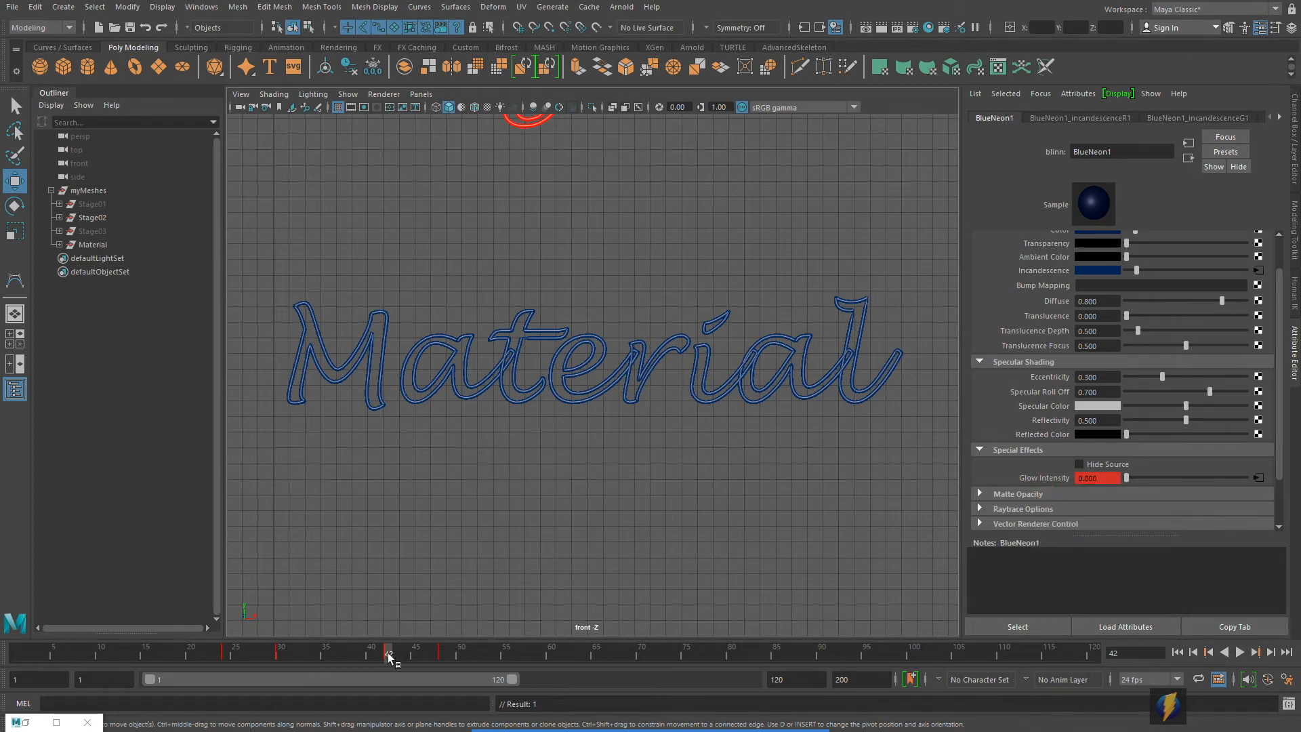
At frame 48, set BlueNeon1's Glow Intensity to 0.086 to match frame 24, and set a key on it.
{"action": "left_click_drag", "start_coordinate": [388, 652], "coordinate": [450, 656]}
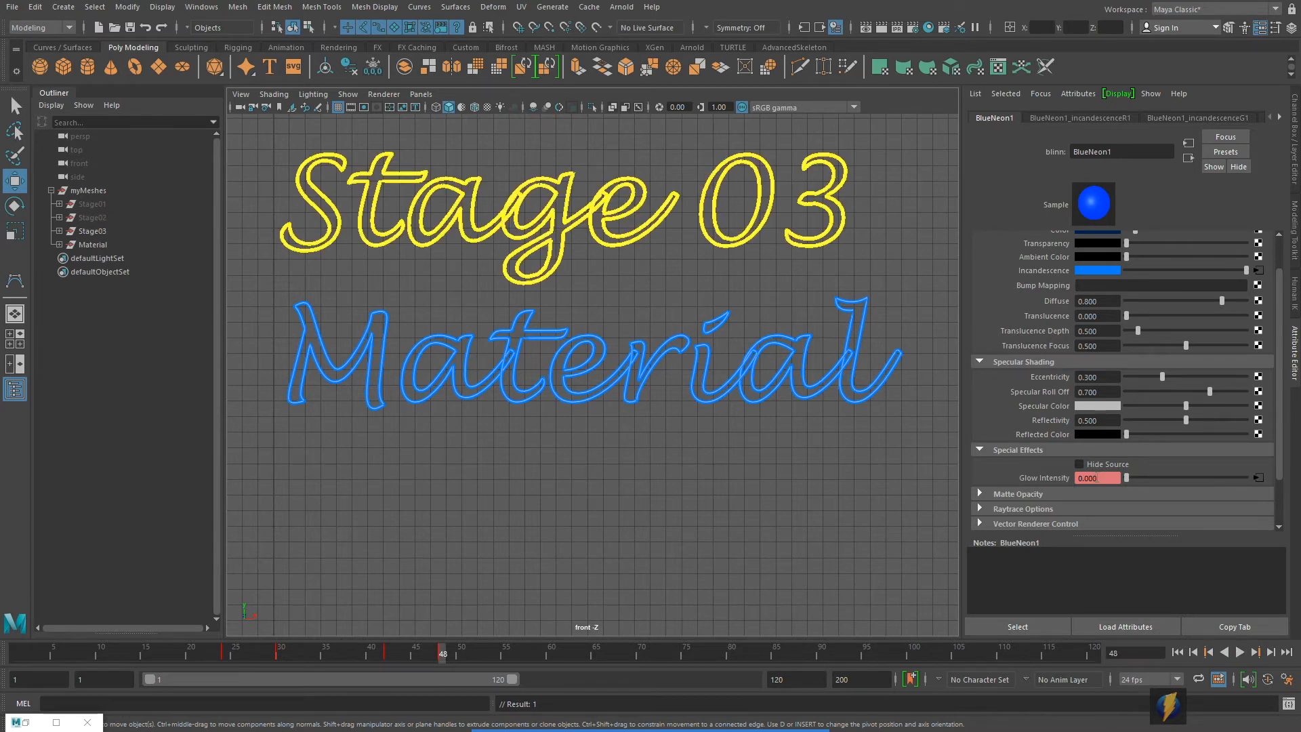
{"action": "left_click_drag", "start_coordinate": [440, 651], "coordinate": [227, 671]}
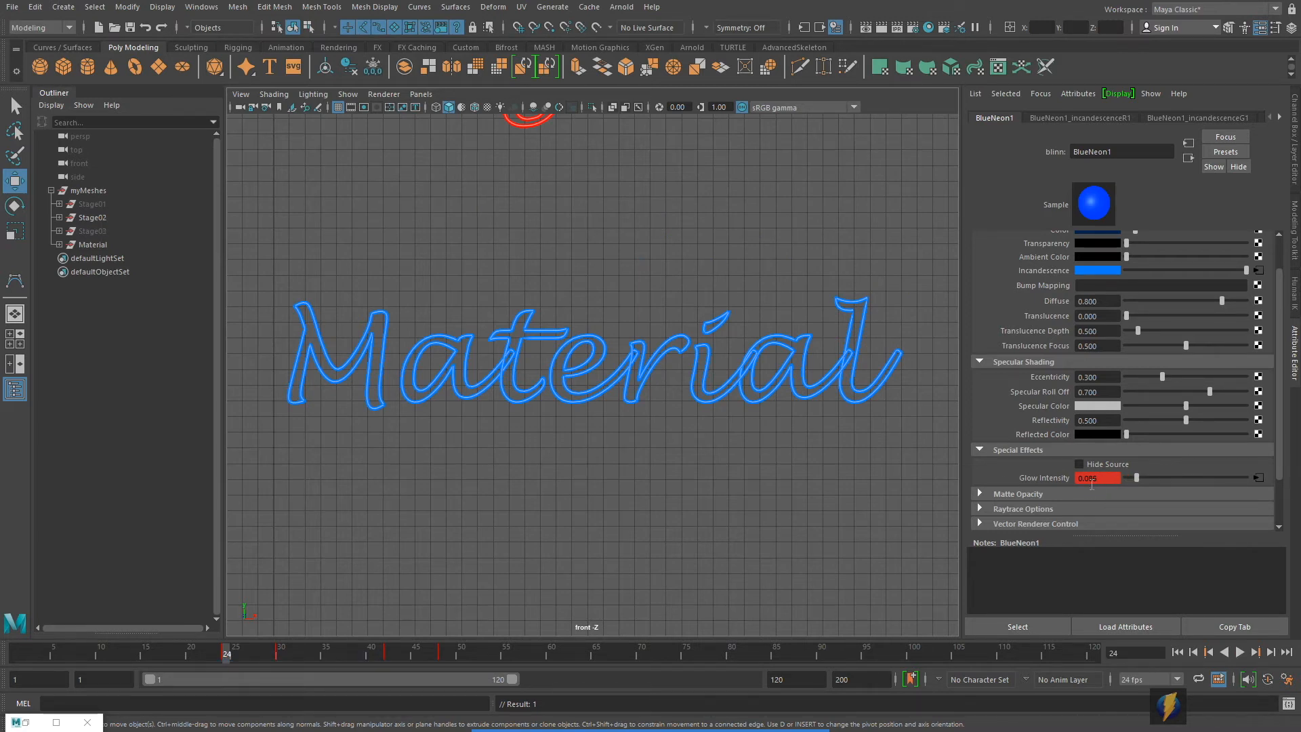
{"action": "left_click", "coordinate": [226, 652]}
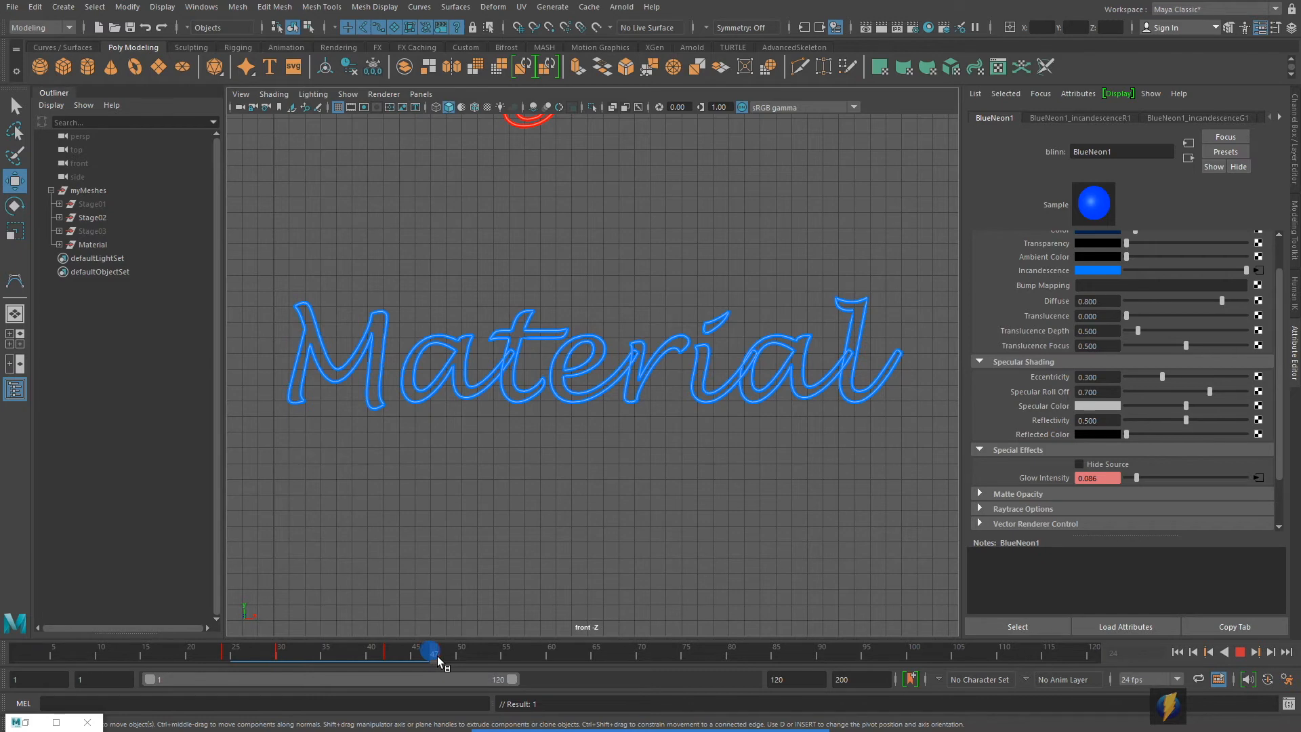
{"action": "left_click_drag", "start_coordinate": [436, 656], "coordinate": [439, 656]}
{"action": "left_click", "coordinate": [652, 603]}
{"action": "double_click", "coordinate": [1114, 482]}
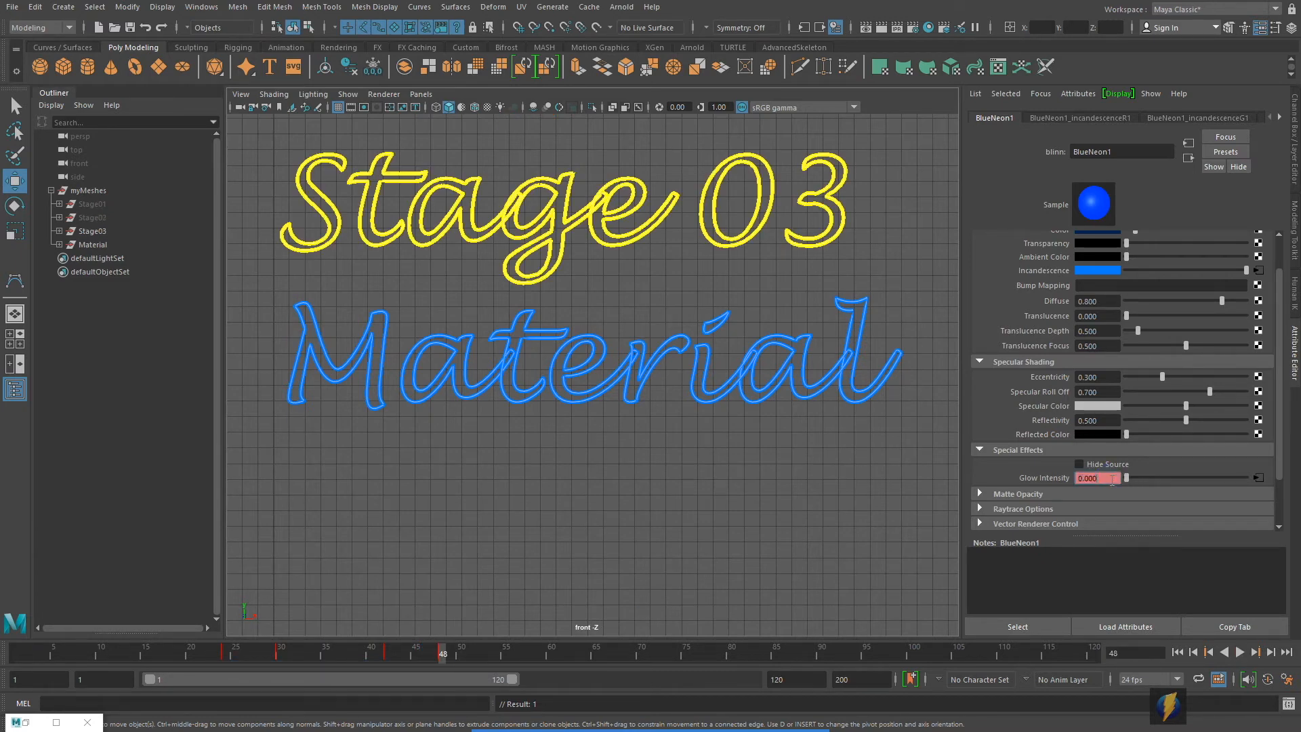
{"action": "double_click", "coordinate": [1097, 474]}
{"action": "left_click_drag", "start_coordinate": [1127, 477], "coordinate": [1133, 481]}
{"action": "right_click", "coordinate": [1040, 478]}
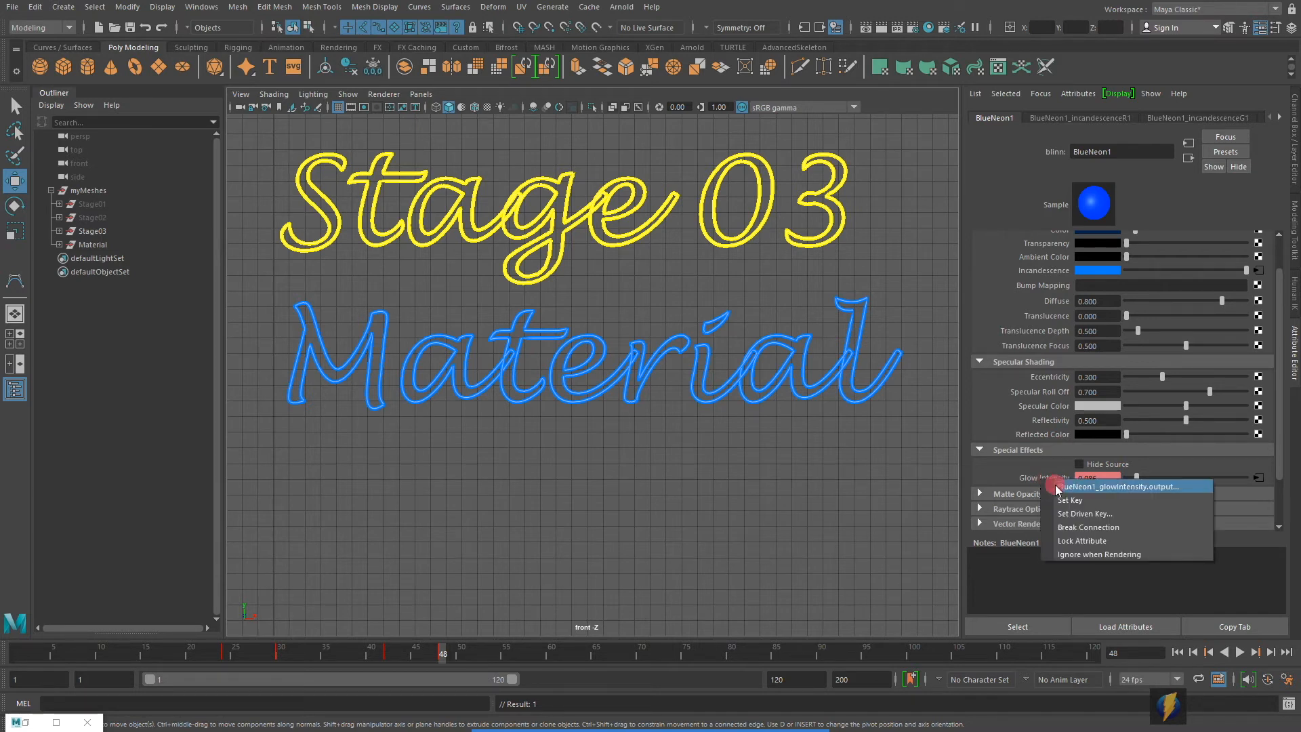
{"action": "left_click", "coordinate": [1059, 495]}
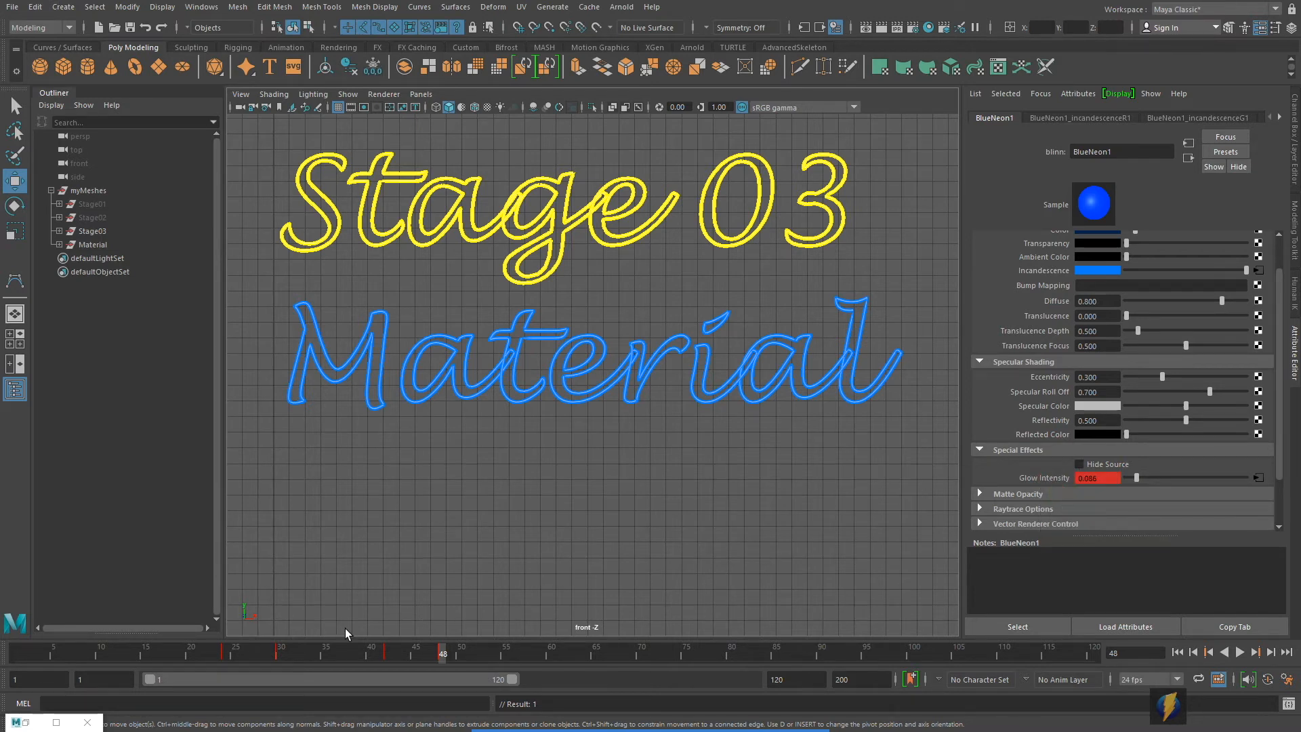
Render frame 36 to check the Material text with its glow switched off, and close the render window.
{"action": "left_click_drag", "start_coordinate": [415, 650], "coordinate": [337, 658]}
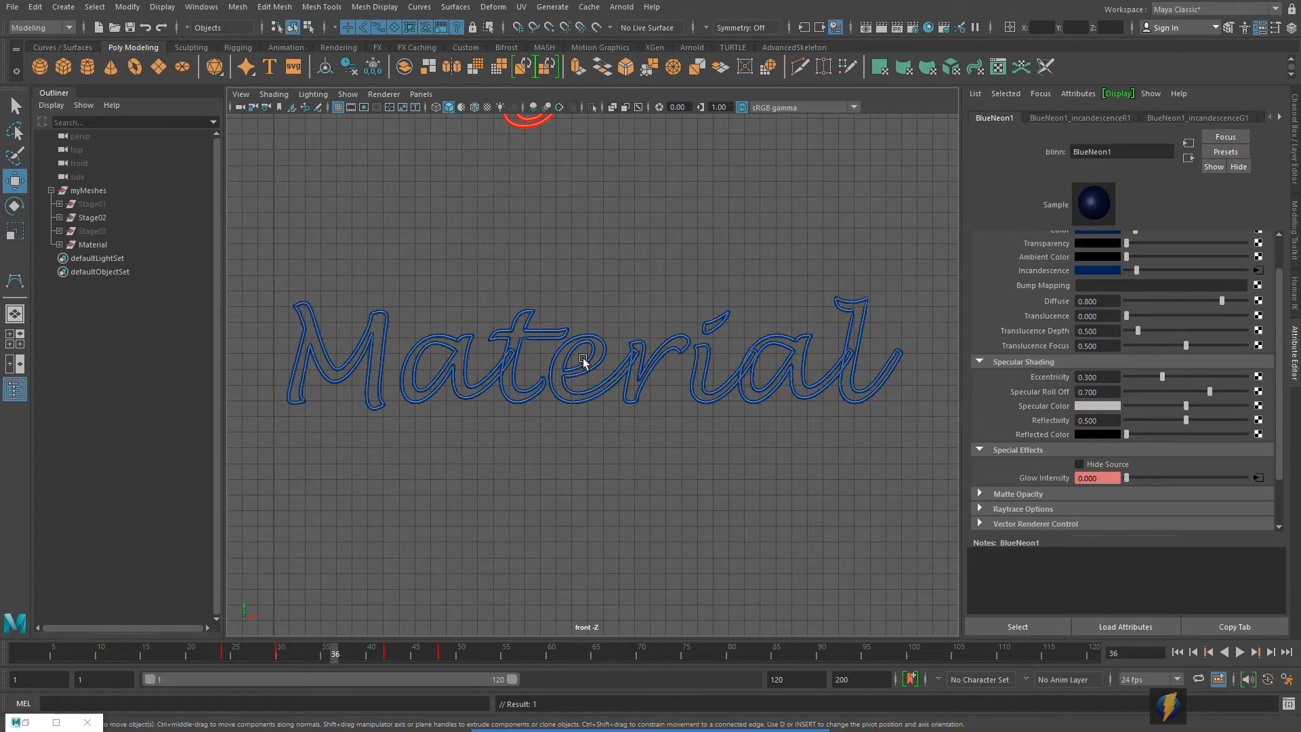
{"action": "left_click", "coordinate": [879, 28]}
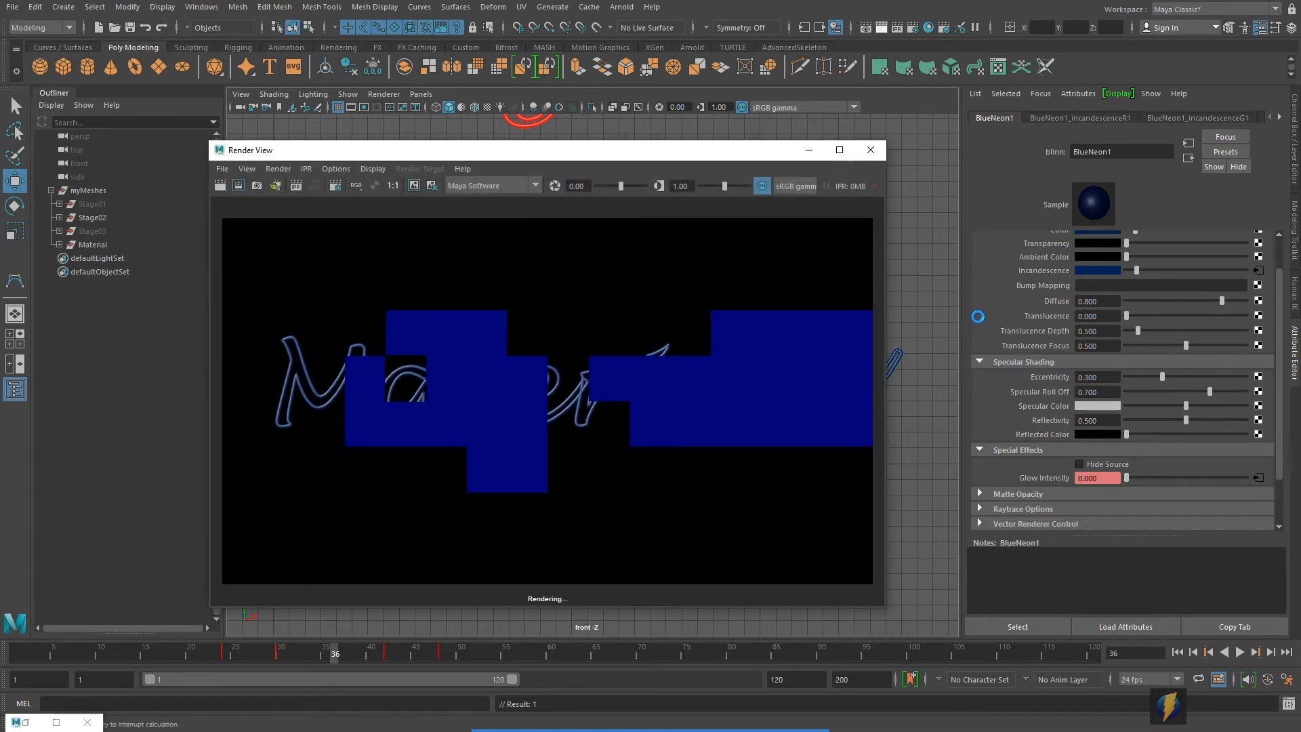
{"action": "left_click", "coordinate": [870, 149]}
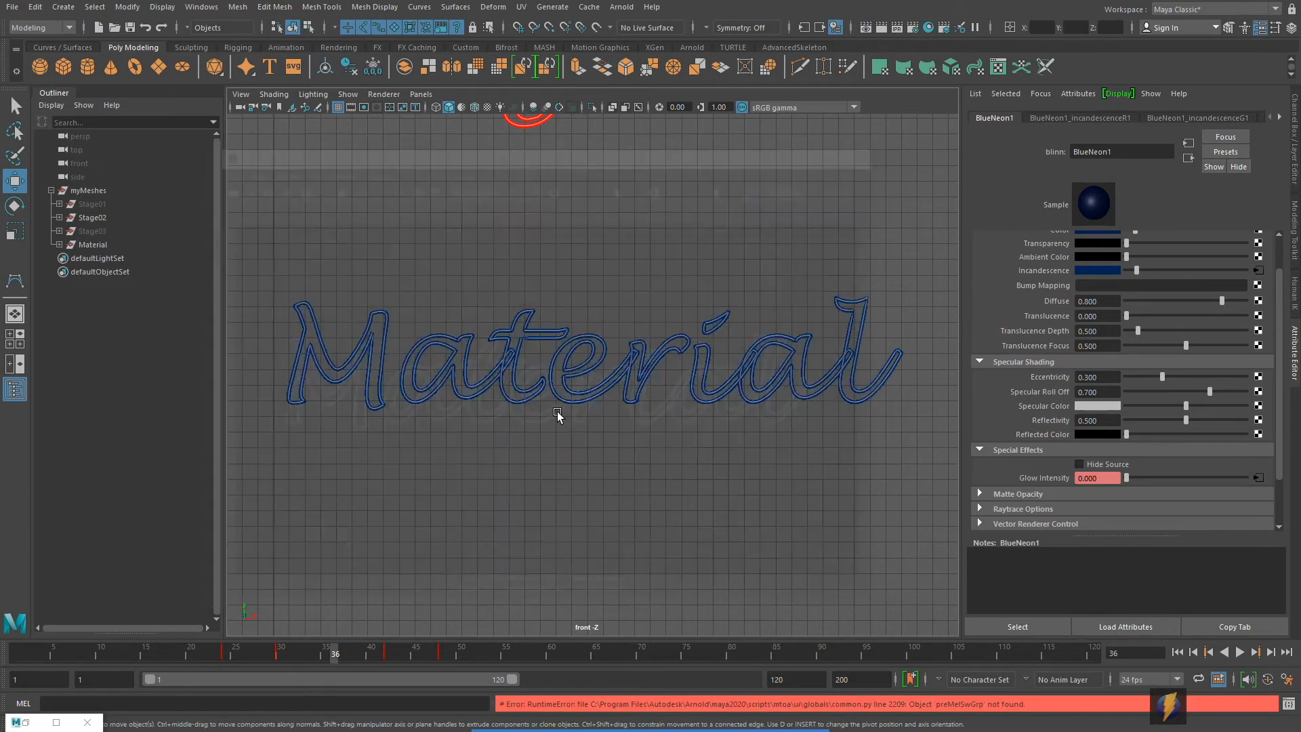
Render frame 52 to check the glow on the Stage 03 and Material text, and close the render window.
{"action": "left_click_drag", "start_coordinate": [337, 655], "coordinate": [478, 654]}
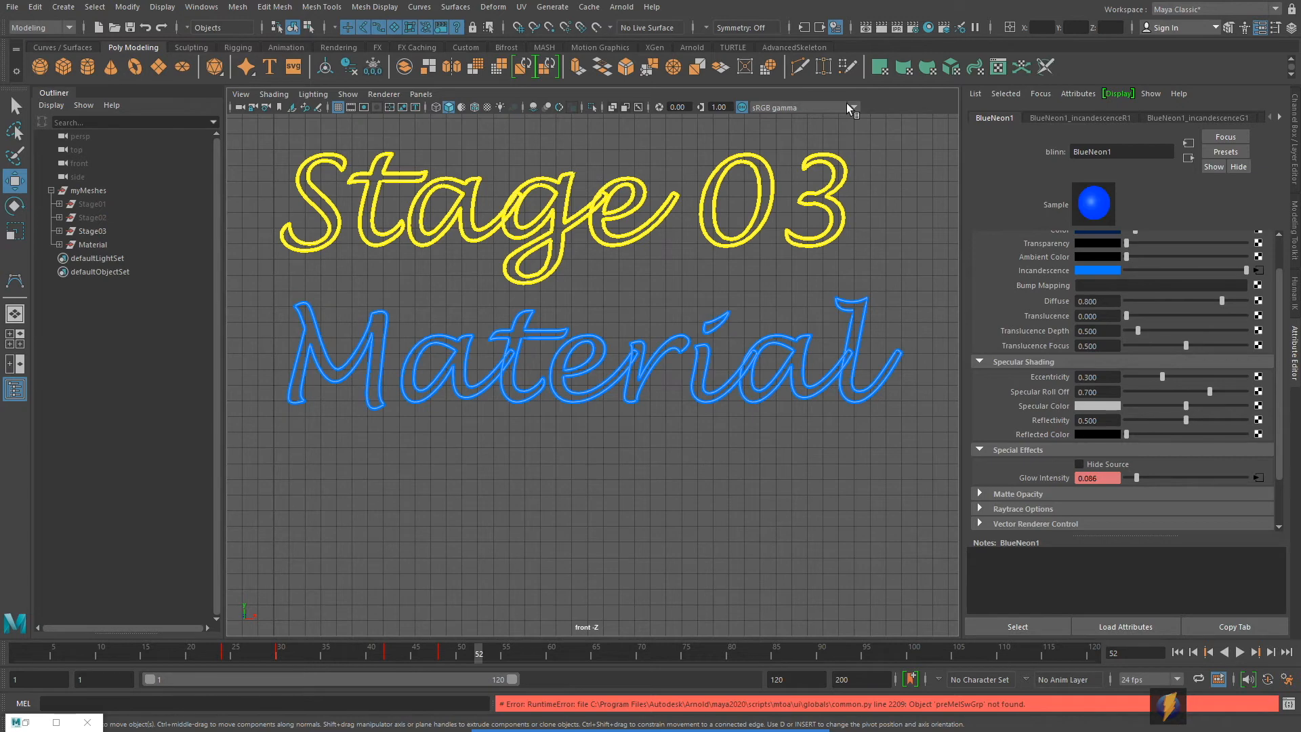
{"action": "left_click", "coordinate": [881, 28]}
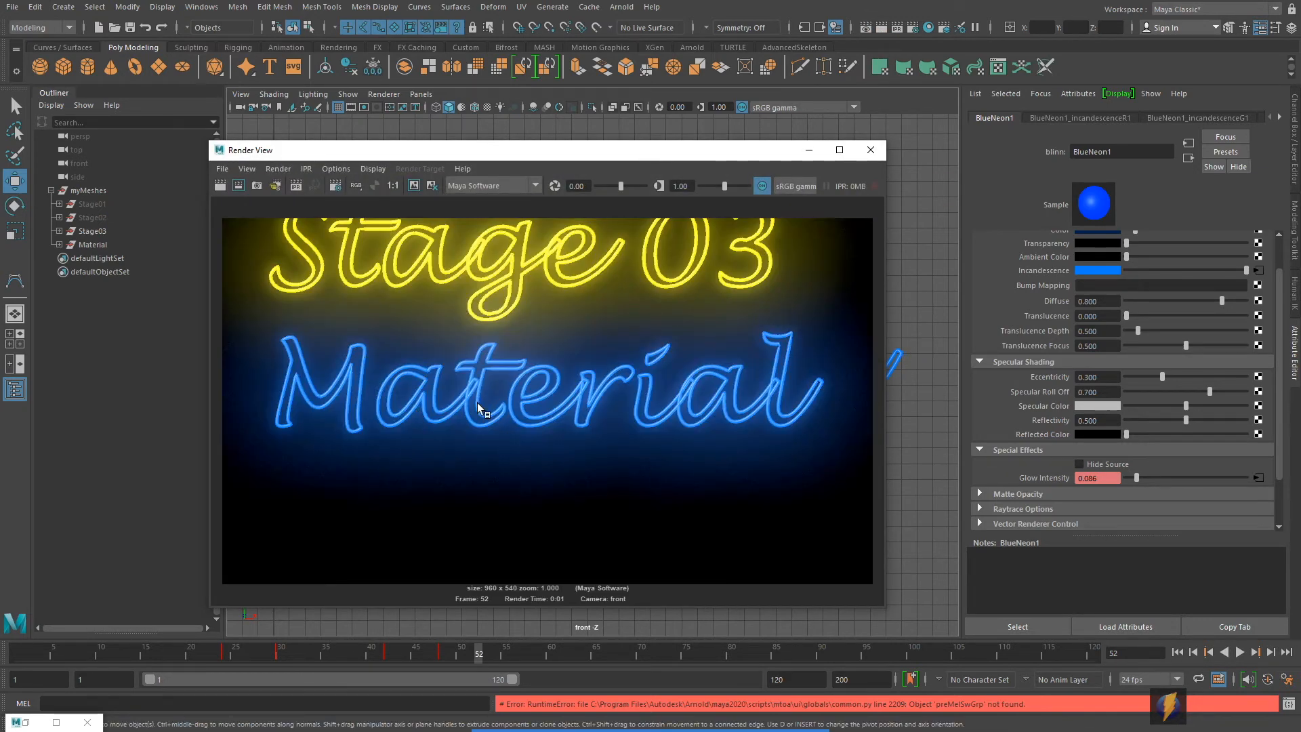
{"action": "left_click", "coordinate": [867, 151]}
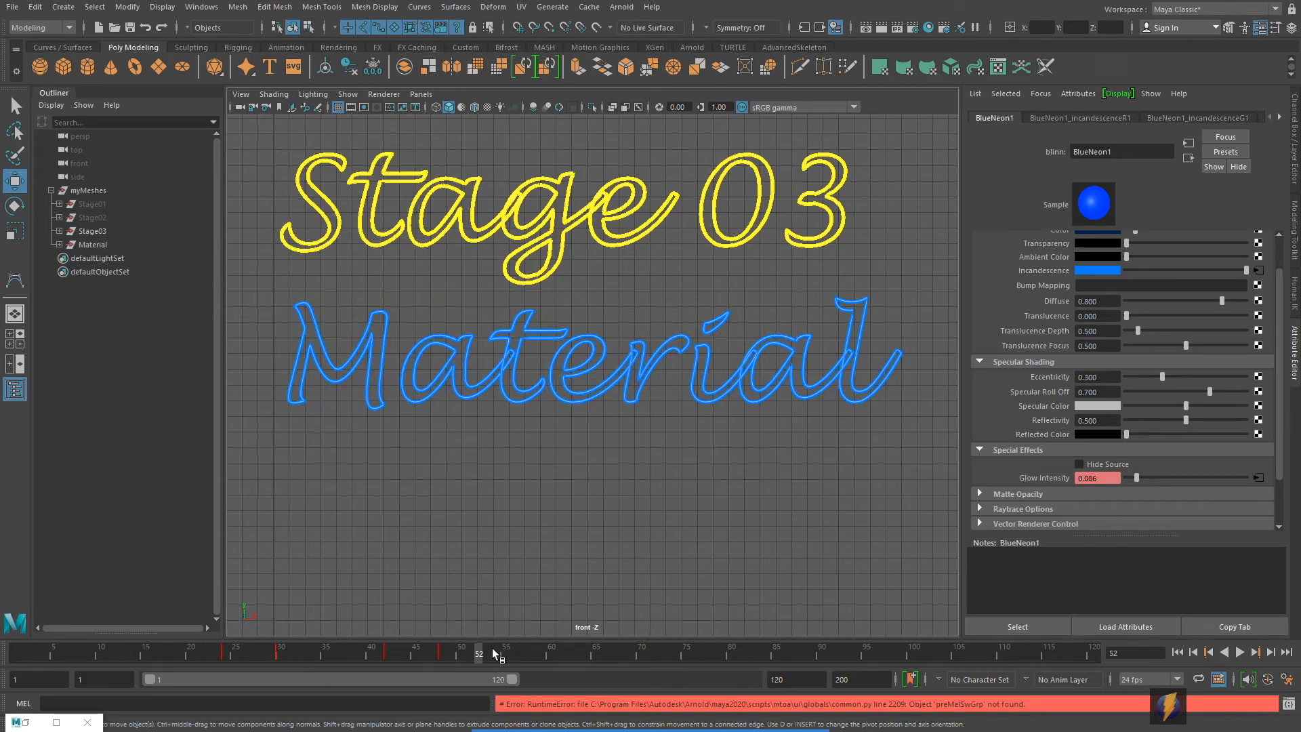
Go to frame 36 and darken BlueNeon1's Color to almost black.
{"action": "left_click_drag", "start_coordinate": [478, 656], "coordinate": [334, 656]}
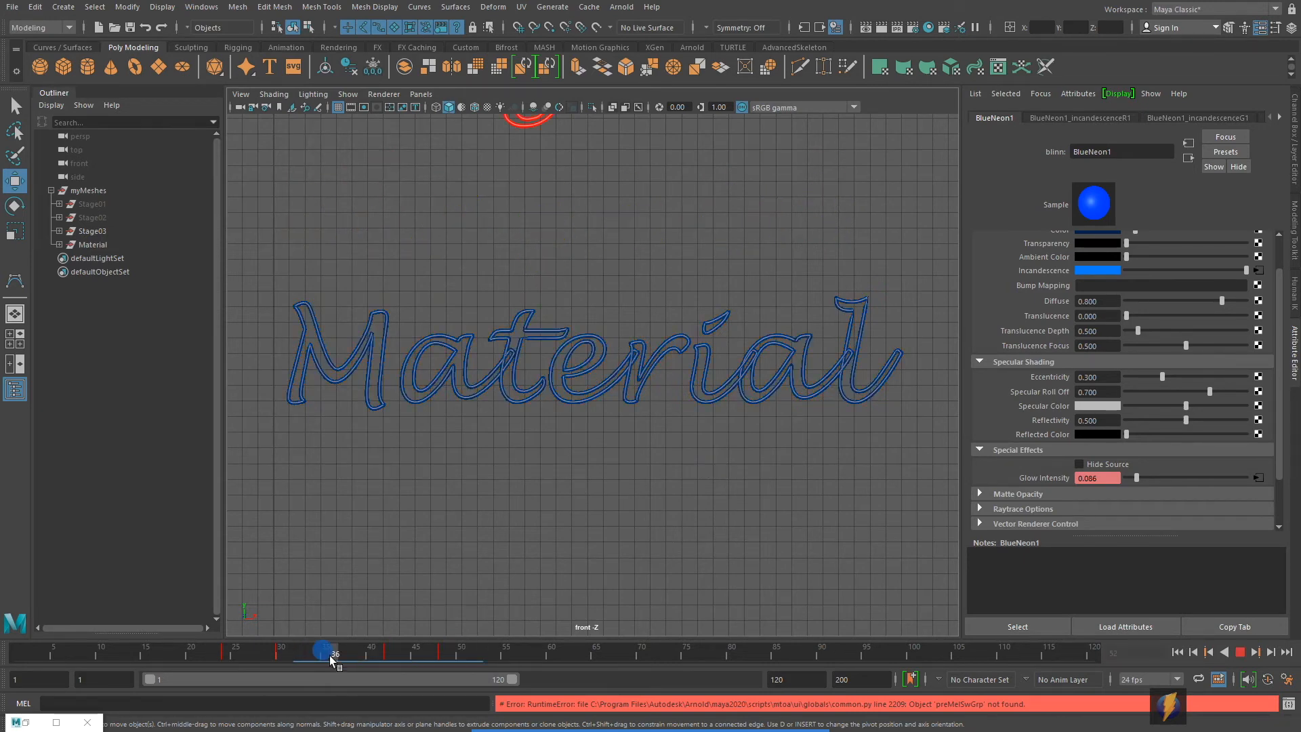
{"action": "scroll", "coordinate": [1148, 315], "scroll_direction": "up", "scroll_amount": 2}
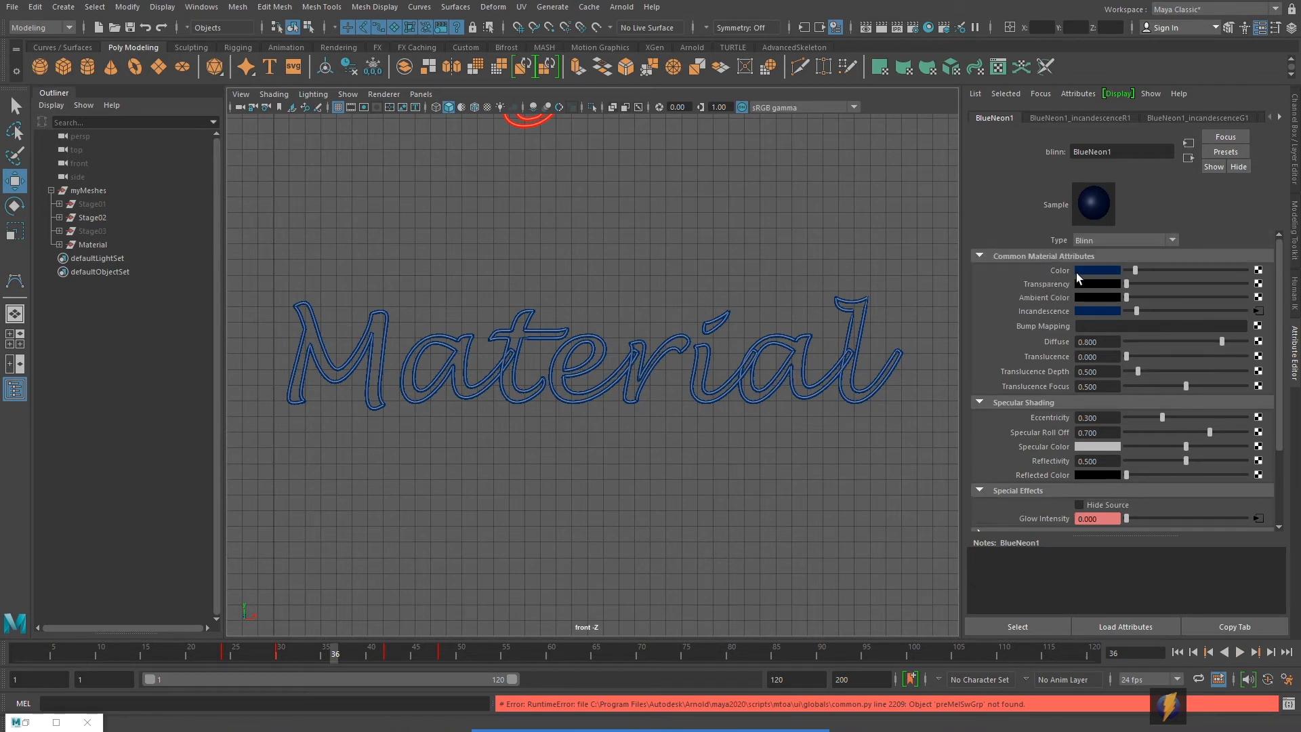
{"action": "left_click", "coordinate": [1111, 271]}
{"action": "left_click", "coordinate": [1003, 181]}
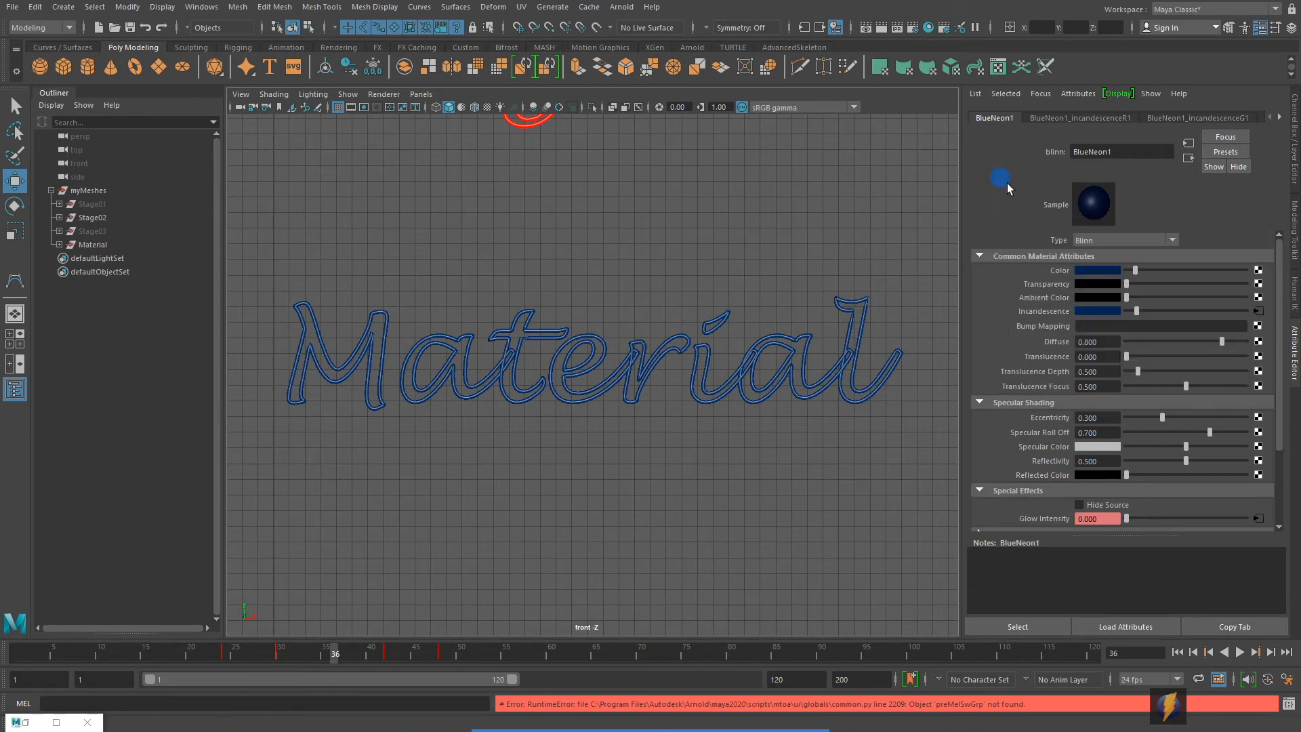
{"action": "left_click", "coordinate": [1103, 270]}
{"action": "left_click_drag", "start_coordinate": [1128, 343], "coordinate": [1095, 349]}
Try bright blue for BlueNeon1's Specular Color, settle on the dark blue from the color history, and deselect everything.
{"action": "left_click", "coordinate": [1105, 445]}
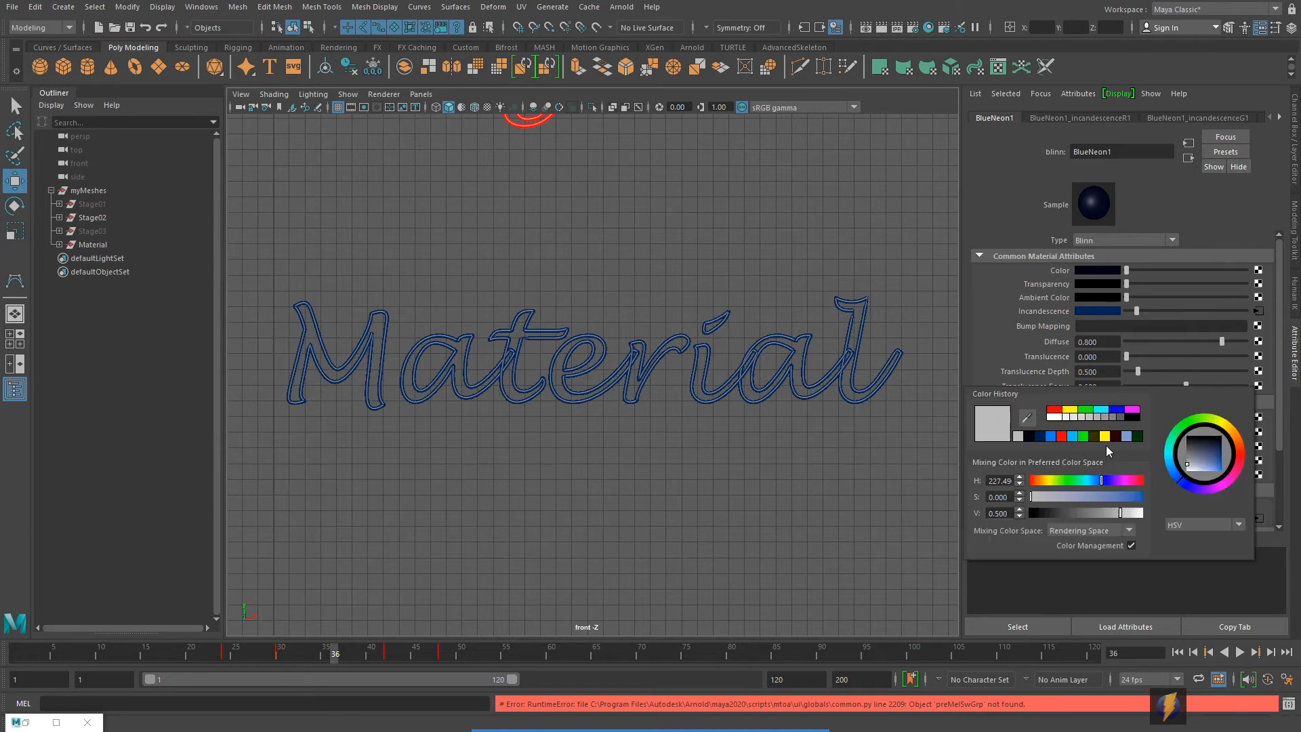
{"action": "left_click", "coordinate": [1051, 433]}
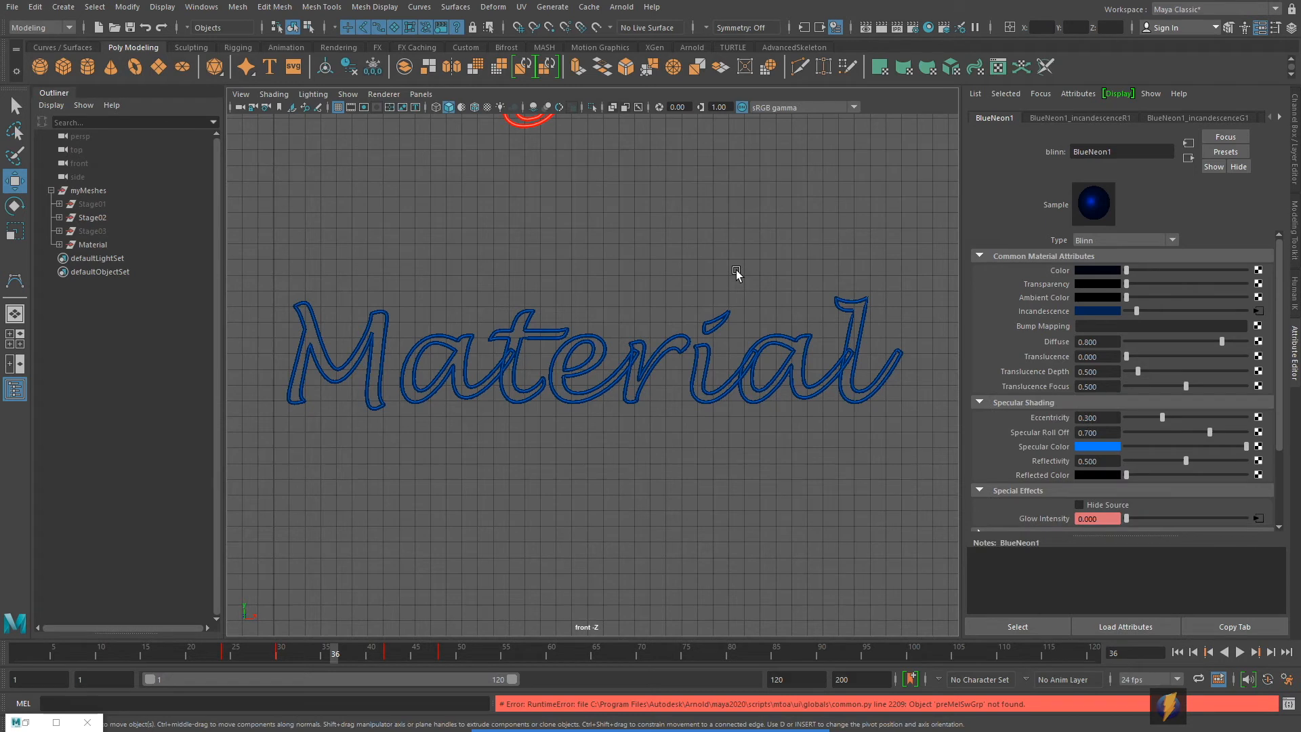
{"action": "left_click", "coordinate": [1111, 449]}
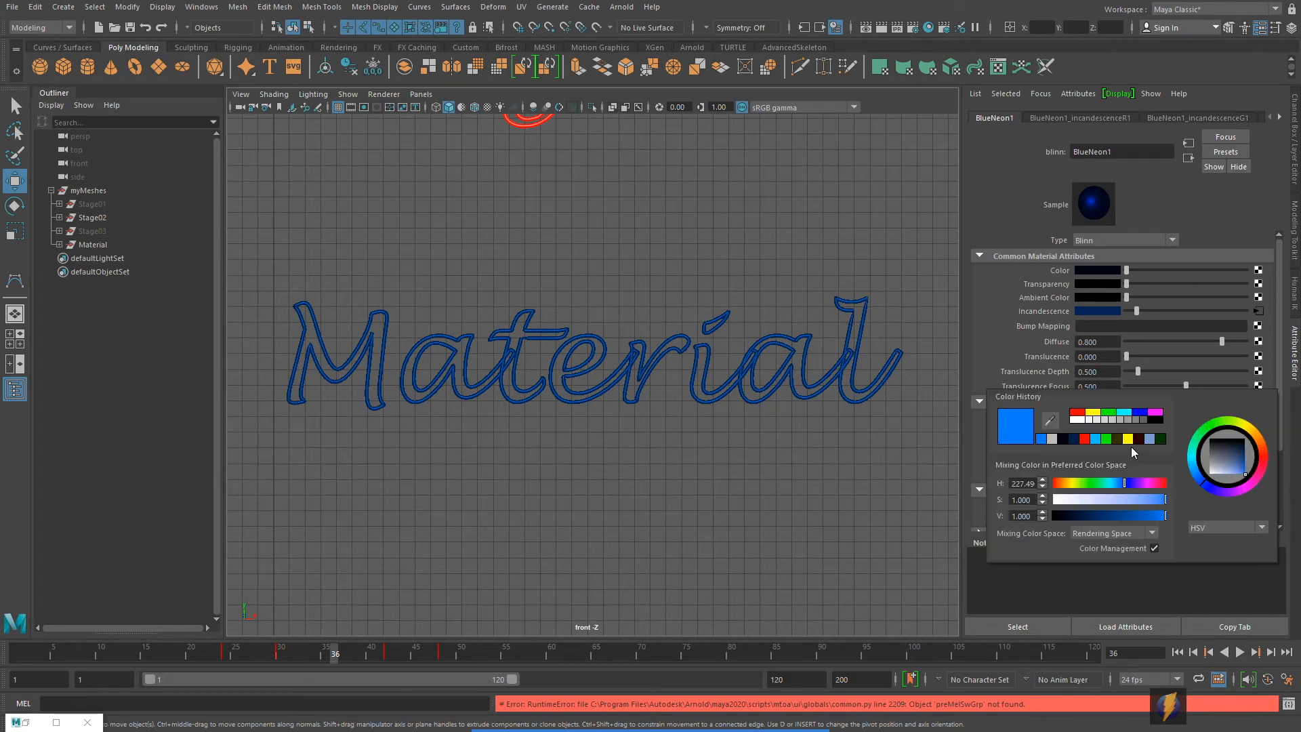
{"action": "left_click", "coordinate": [1073, 439]}
{"action": "left_click", "coordinate": [663, 214]}
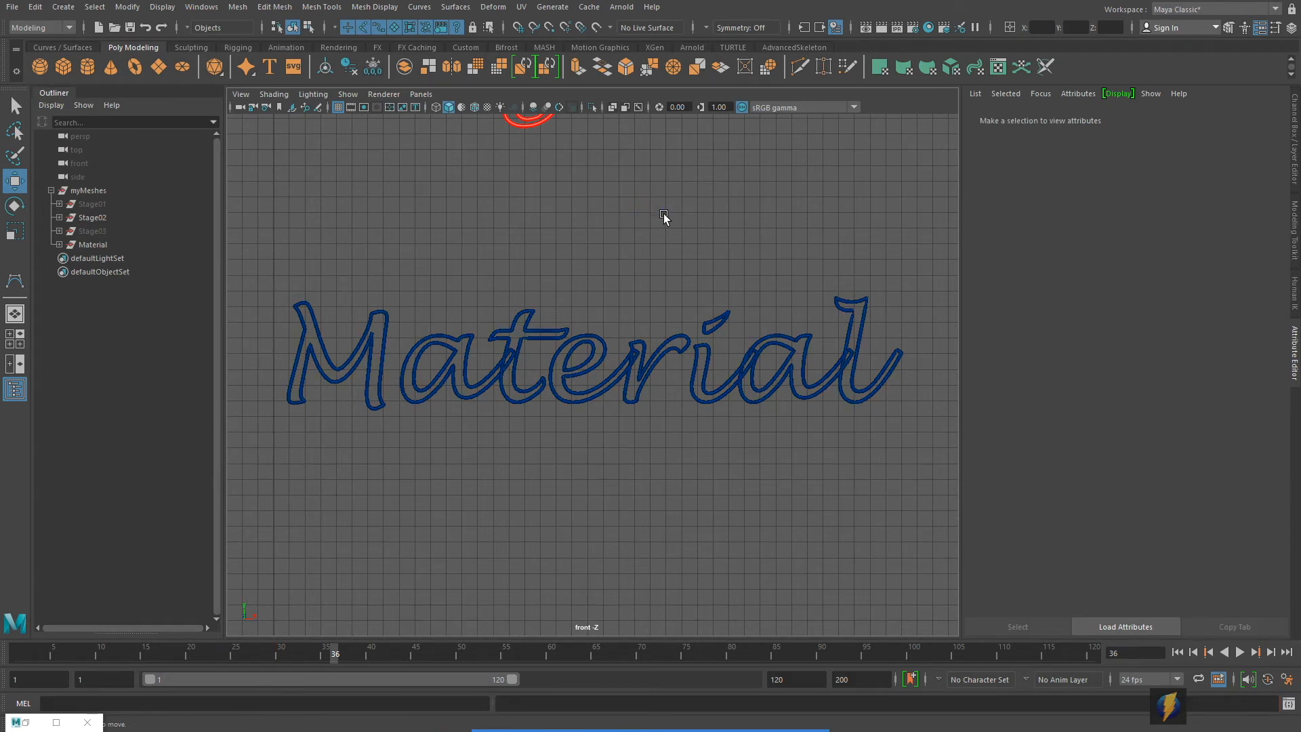
Render frame 32 to check the dimmed Material text with the darker colors, and close the render window.
{"action": "mouse_move", "coordinate": [326, 651]}
{"action": "left_mouse_down"}
{"action": "mouse_move", "coordinate": [100, 653]}
{"action": "mouse_move", "coordinate": [433, 649]}
{"action": "mouse_move", "coordinate": [181, 630]}
{"action": "mouse_move", "coordinate": [298, 652]}
{"action": "left_mouse_up"}
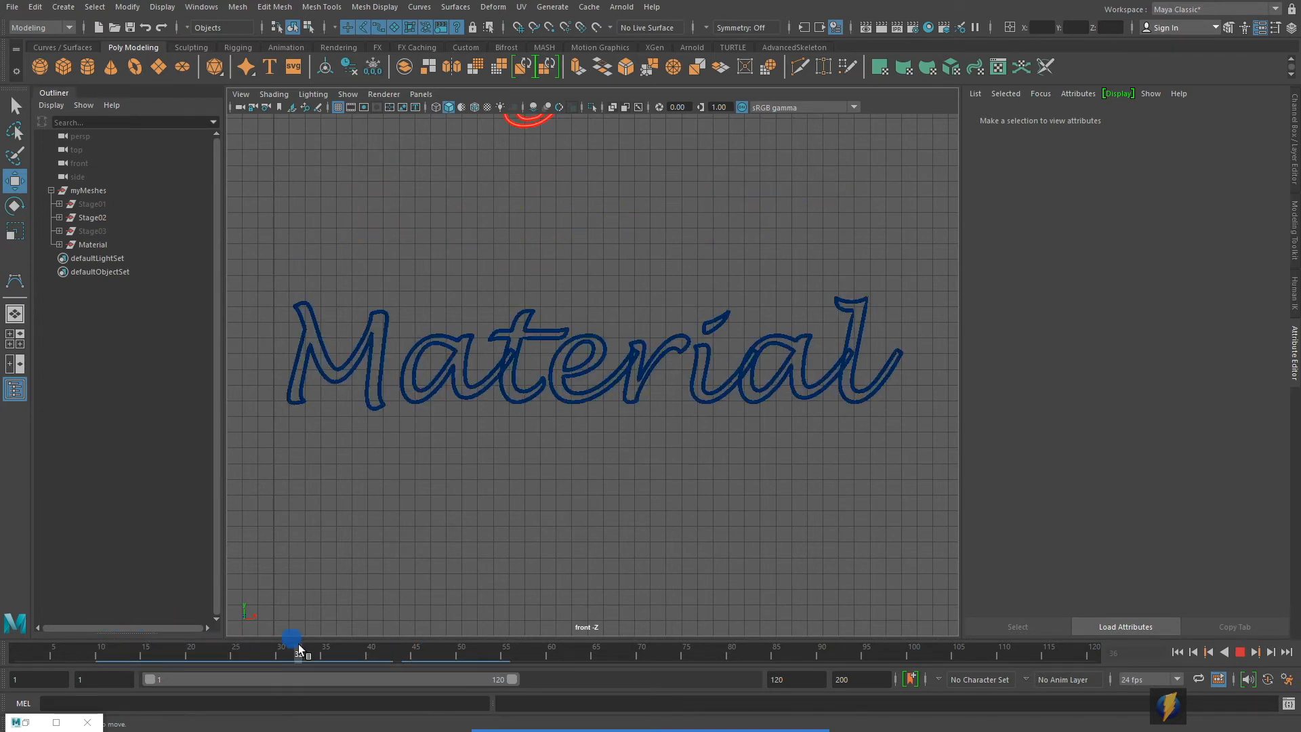
{"action": "left_click", "coordinate": [870, 27]}
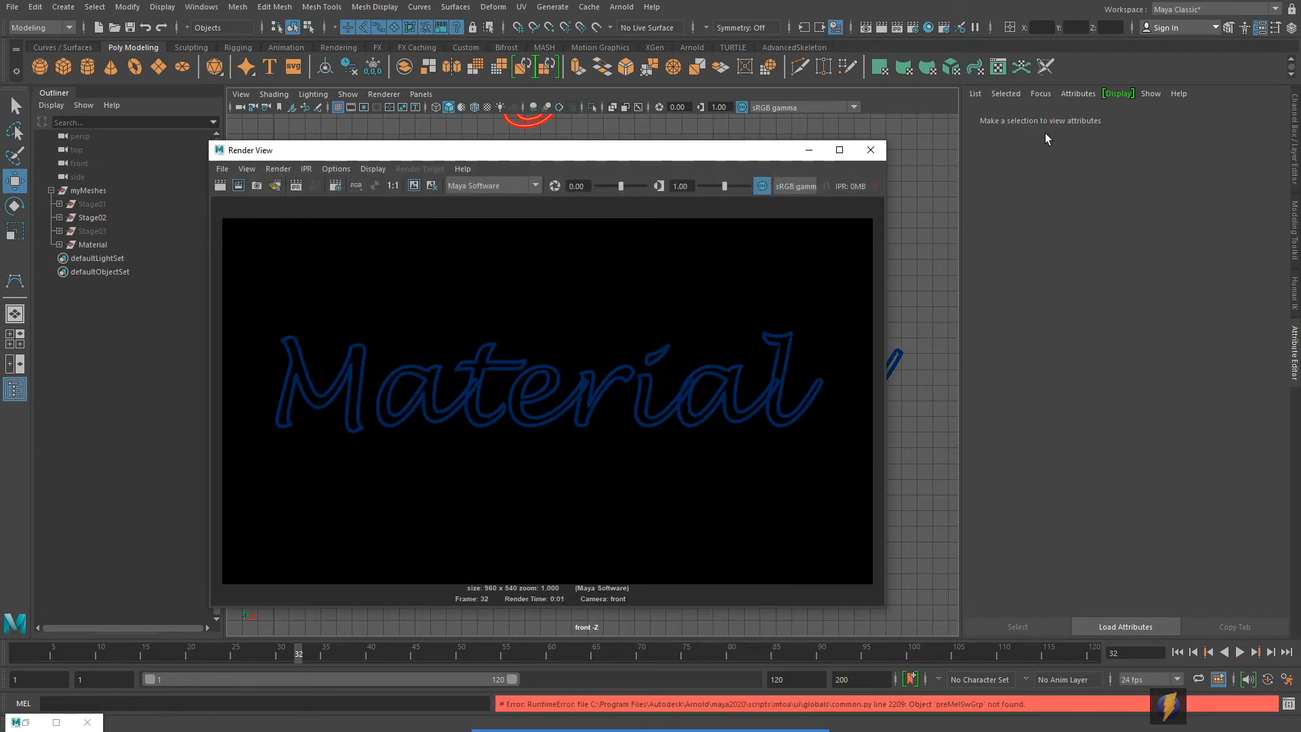
{"action": "left_click", "coordinate": [870, 151]}
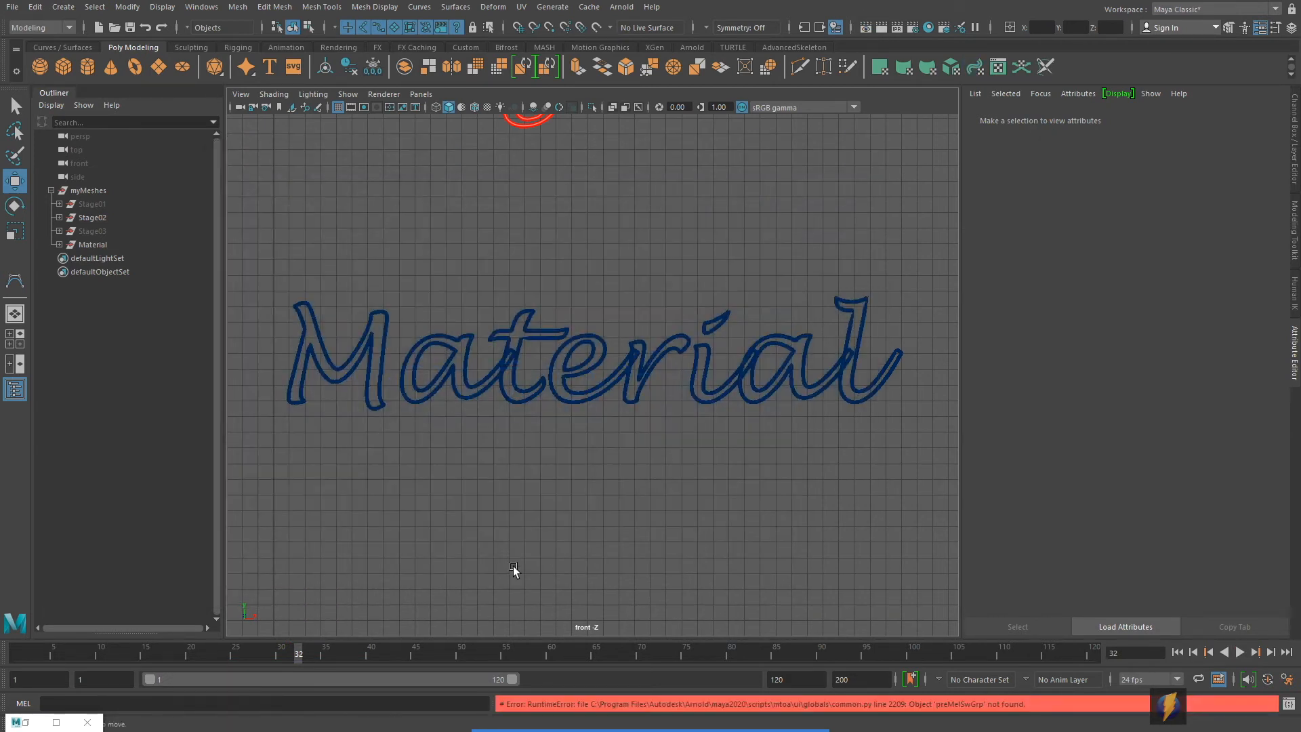
Render frame 54 to check the lit Material text with the darker colors, and close the render window.
{"action": "left_click_drag", "start_coordinate": [304, 649], "coordinate": [497, 652]}
{"action": "left_click", "coordinate": [891, 26]}
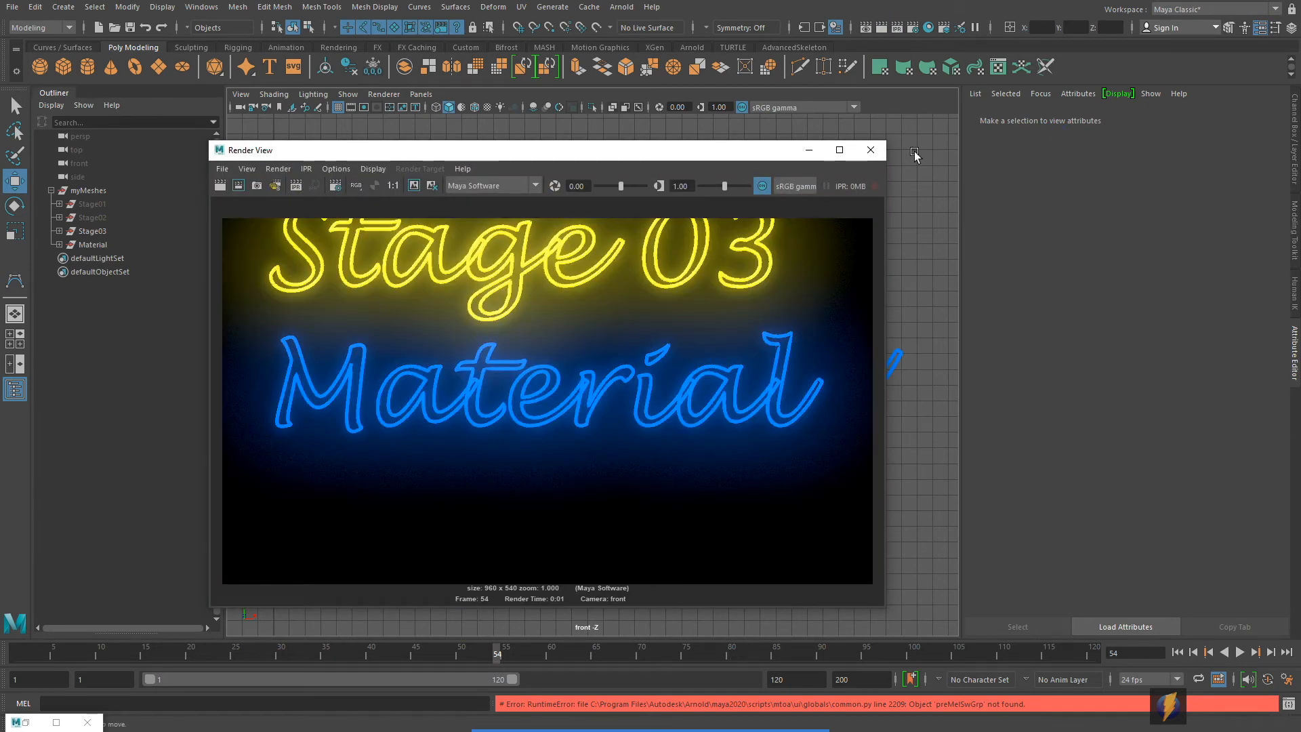
{"action": "left_click", "coordinate": [871, 151]}
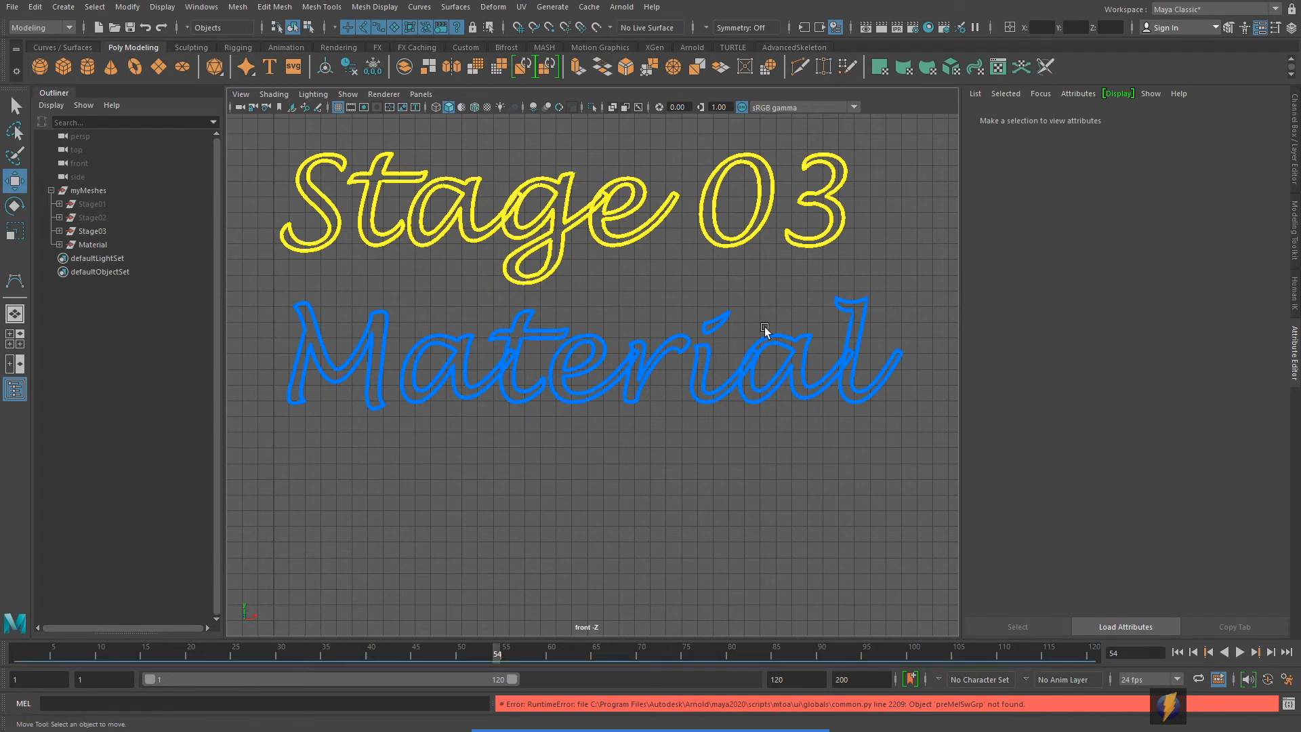
Switch to the perspective view and show the Stage 03 and Material text at an angle.
{"action": "key", "text": "space"}
{"action": "key", "text": "space"}
{"action": "scroll", "coordinate": [762, 300], "scroll_direction": "down", "scroll_amount": 8}
{"action": "left_click_drag", "start_coordinate": [722, 333], "coordinate": [610, 321], "text": "alt"}
{"action": "right_click_drag", "start_coordinate": [610, 323], "coordinate": [793, 381], "text": "alt"}
{"action": "middle_click_drag", "start_coordinate": [657, 317], "coordinate": [713, 368], "text": "alt"}
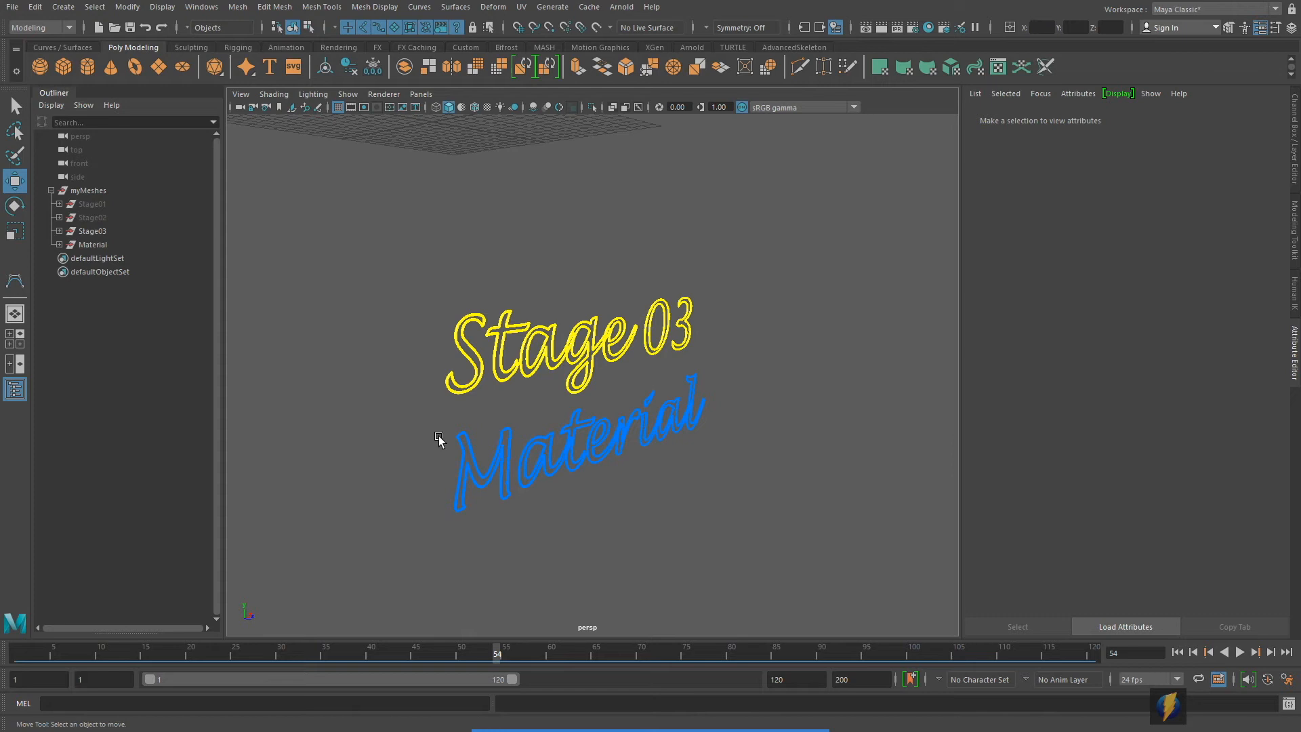
Select the Stage02, Stage03, Material and Stage01 groups in turn to review their keys, and return to frame 1.
{"action": "left_click", "coordinate": [94, 216]}
{"action": "left_click", "coordinate": [101, 230]}
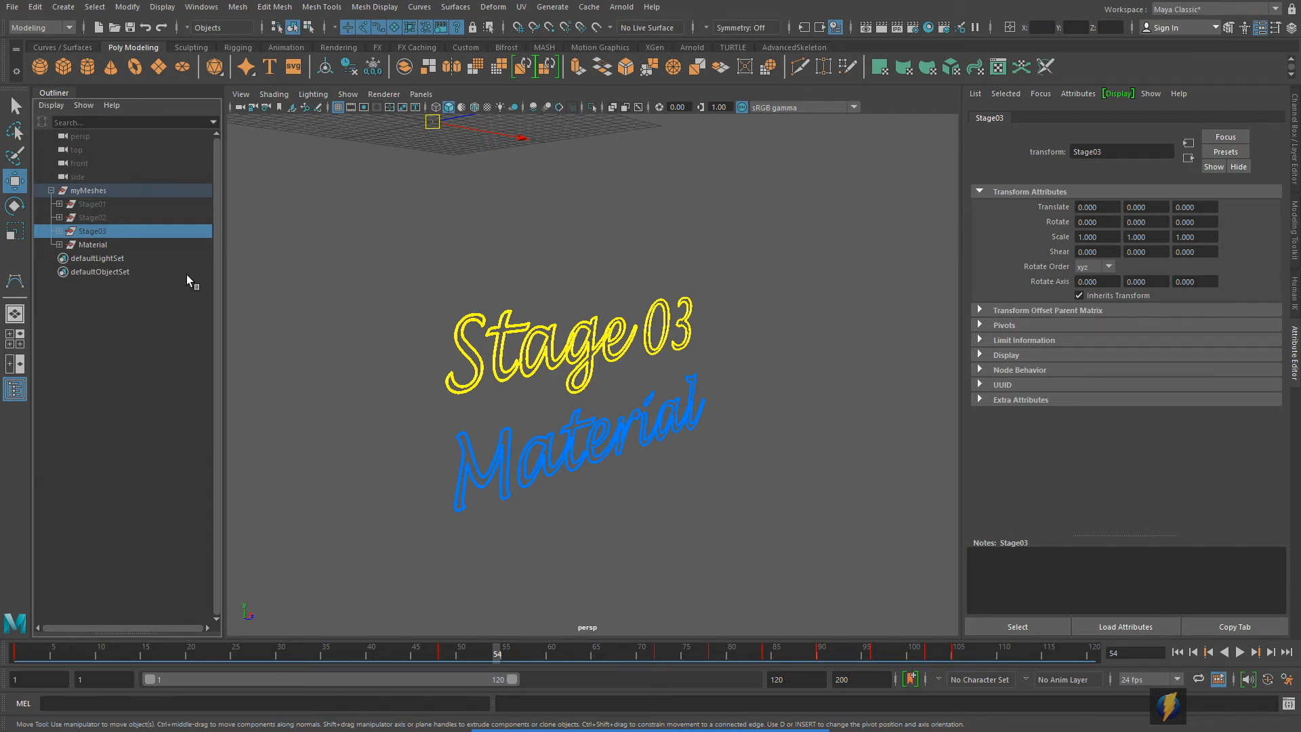
{"action": "left_click", "coordinate": [95, 244]}
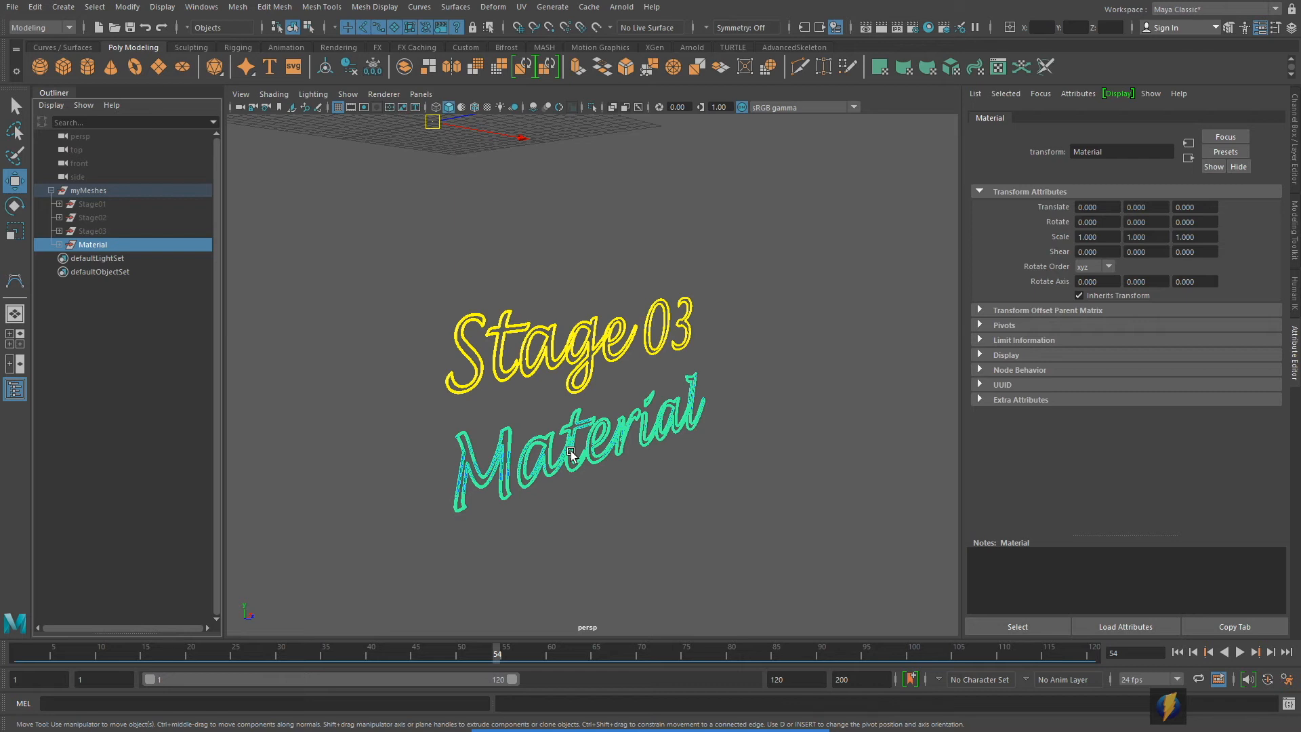
{"action": "left_click", "coordinate": [89, 204]}
{"action": "left_click_drag", "start_coordinate": [572, 268], "coordinate": [545, 374], "text": "alt"}
{"action": "left_click_drag", "start_coordinate": [177, 649], "coordinate": [17, 652]}
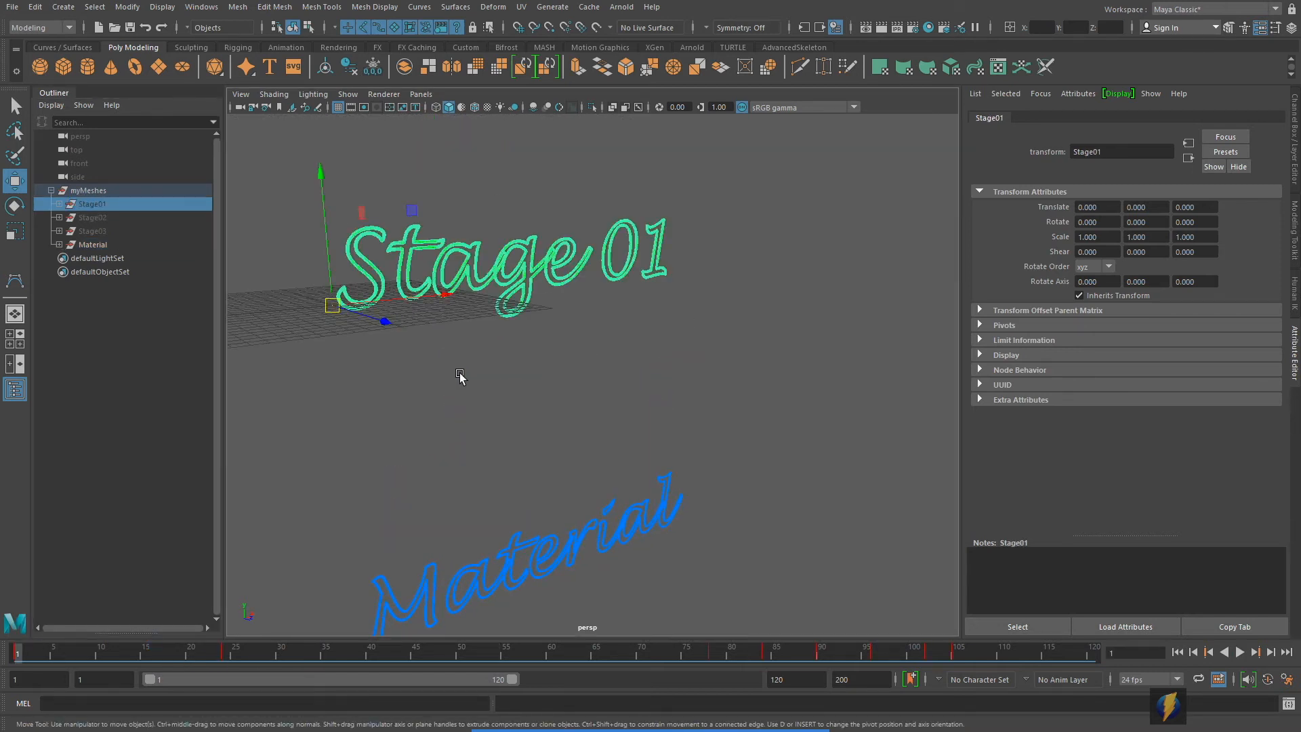
{"action": "right_click_drag", "start_coordinate": [561, 300], "coordinate": [605, 276], "text": "alt"}
{"action": "left_click_drag", "start_coordinate": [605, 277], "coordinate": [603, 305], "text": "alt"}
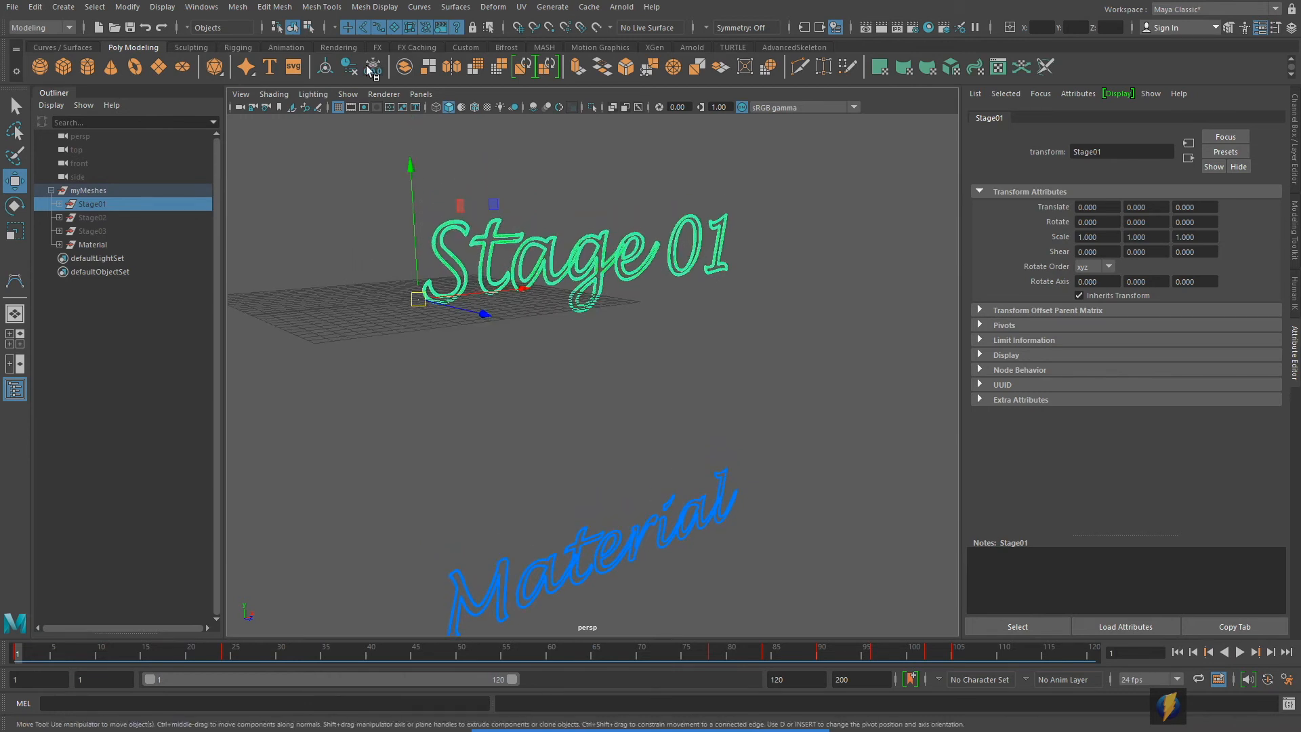
Open the Dope Sheet and examine the keys of the Stage01, Stage02 and Stage03 groups.
{"action": "left_click", "coordinate": [201, 7]}
{"action": "mouse_move", "coordinate": [222, 74]}
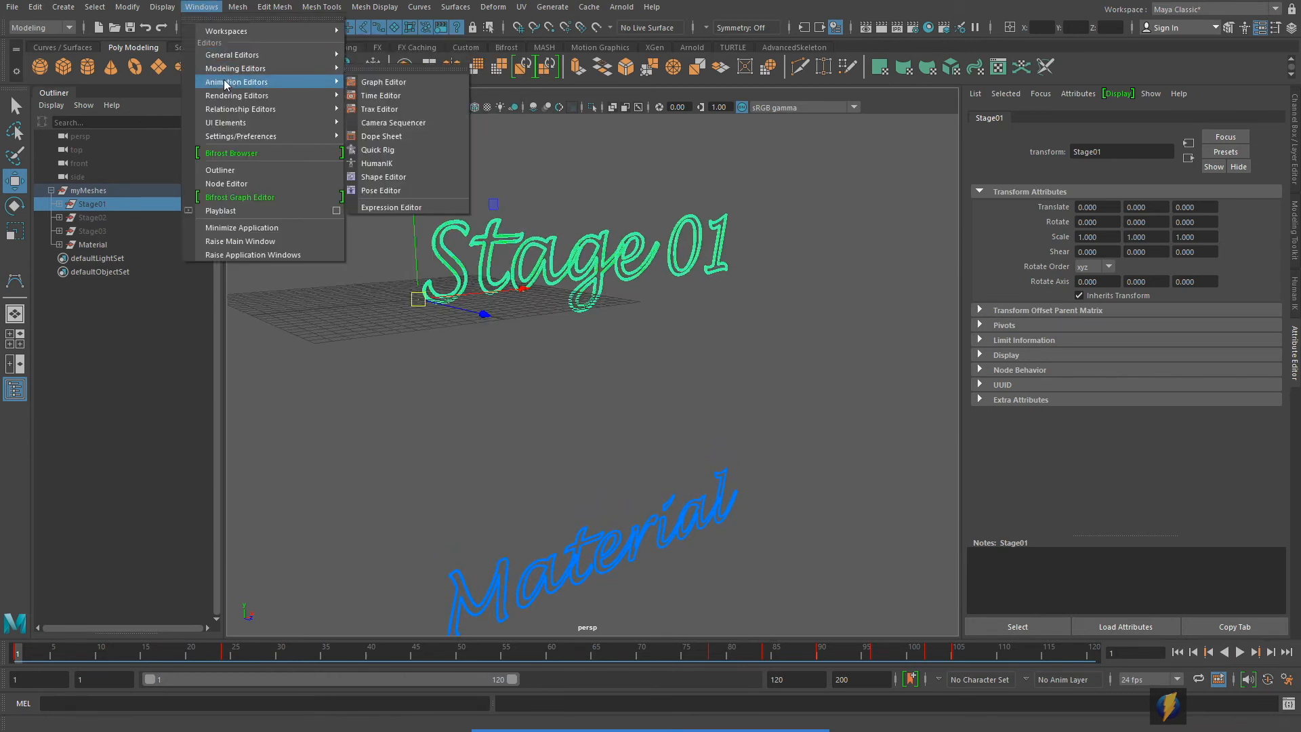
{"action": "left_click", "coordinate": [382, 136]}
{"action": "left_click_drag", "start_coordinate": [357, 406], "coordinate": [995, 339]}
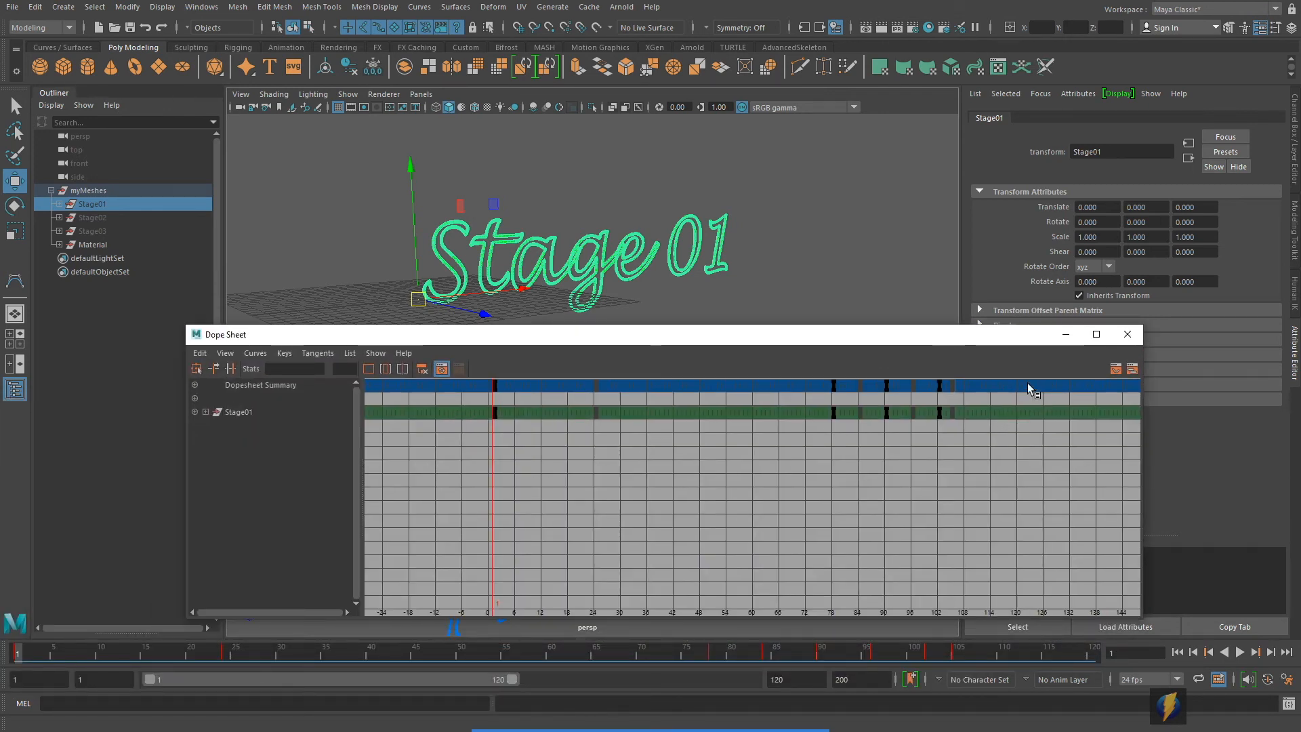
{"action": "left_click", "coordinate": [98, 230], "text": "shift"}
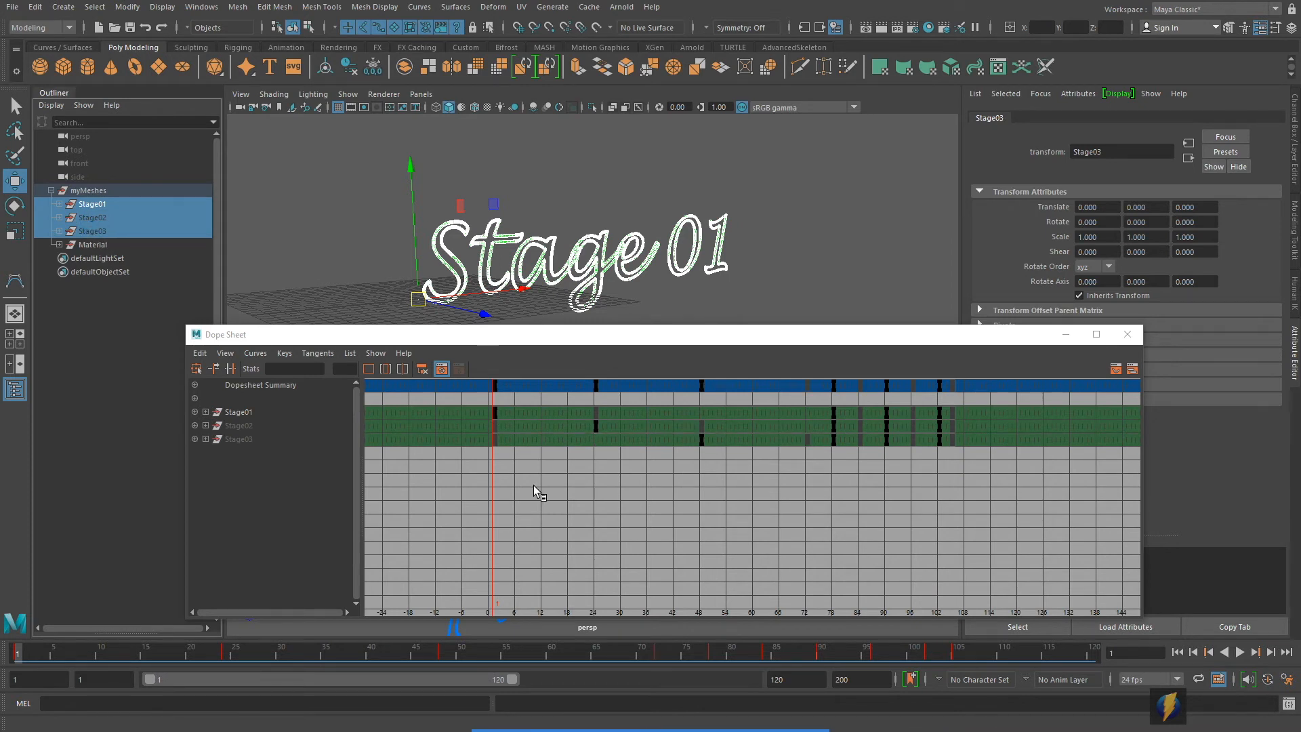
Examine the Material group in the Dope Sheet, and move the window aside to show the Material text in the perspective view.
{"action": "left_click", "coordinate": [89, 244]}
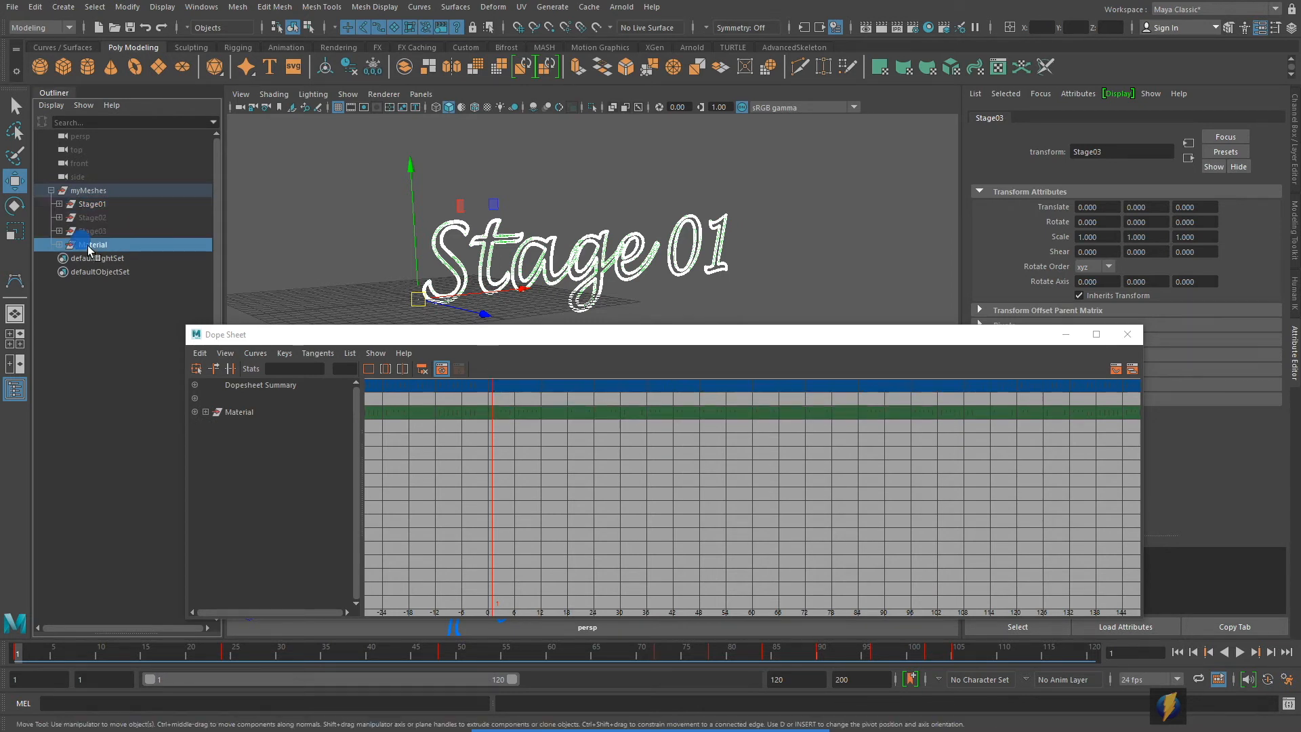
{"action": "left_click_drag", "start_coordinate": [396, 335], "coordinate": [788, 301]}
{"action": "key", "text": "f"}
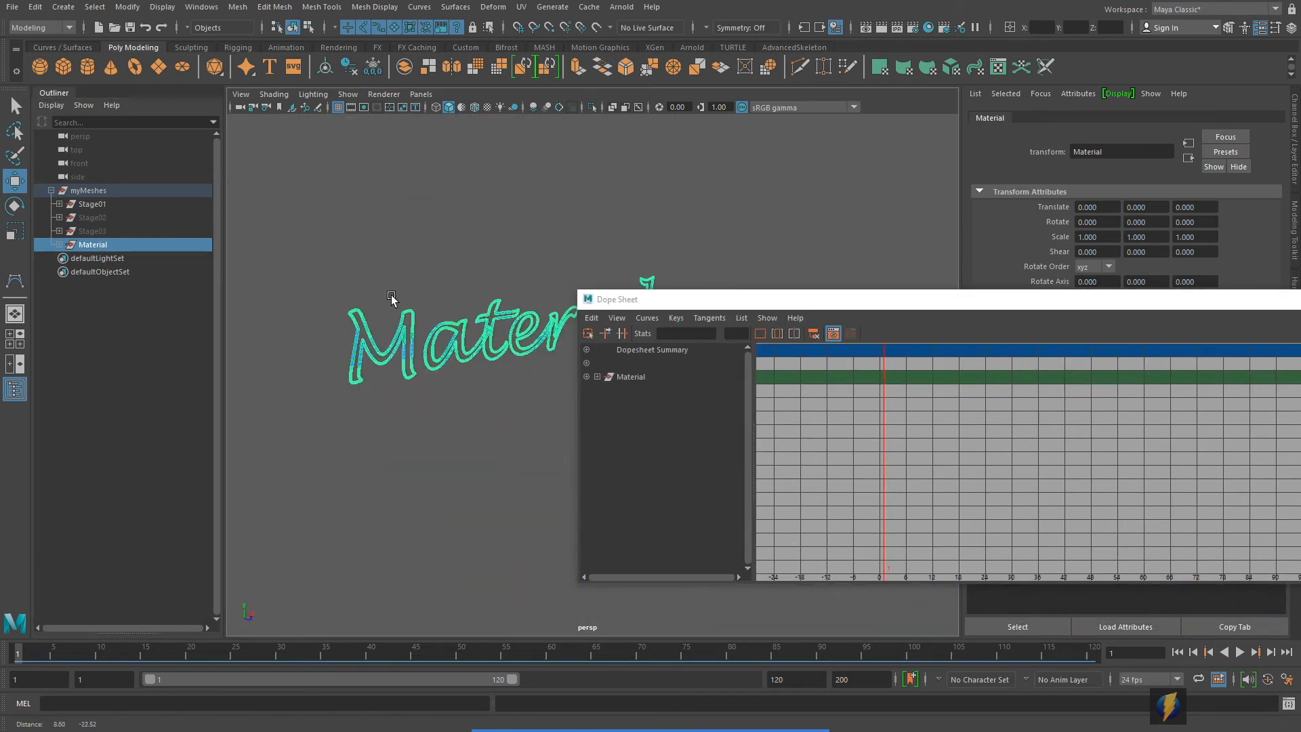
{"action": "left_click_drag", "start_coordinate": [402, 252], "coordinate": [554, 359], "text": "alt"}
{"action": "scroll", "coordinate": [424, 467], "scroll_direction": "up", "scroll_amount": 2}
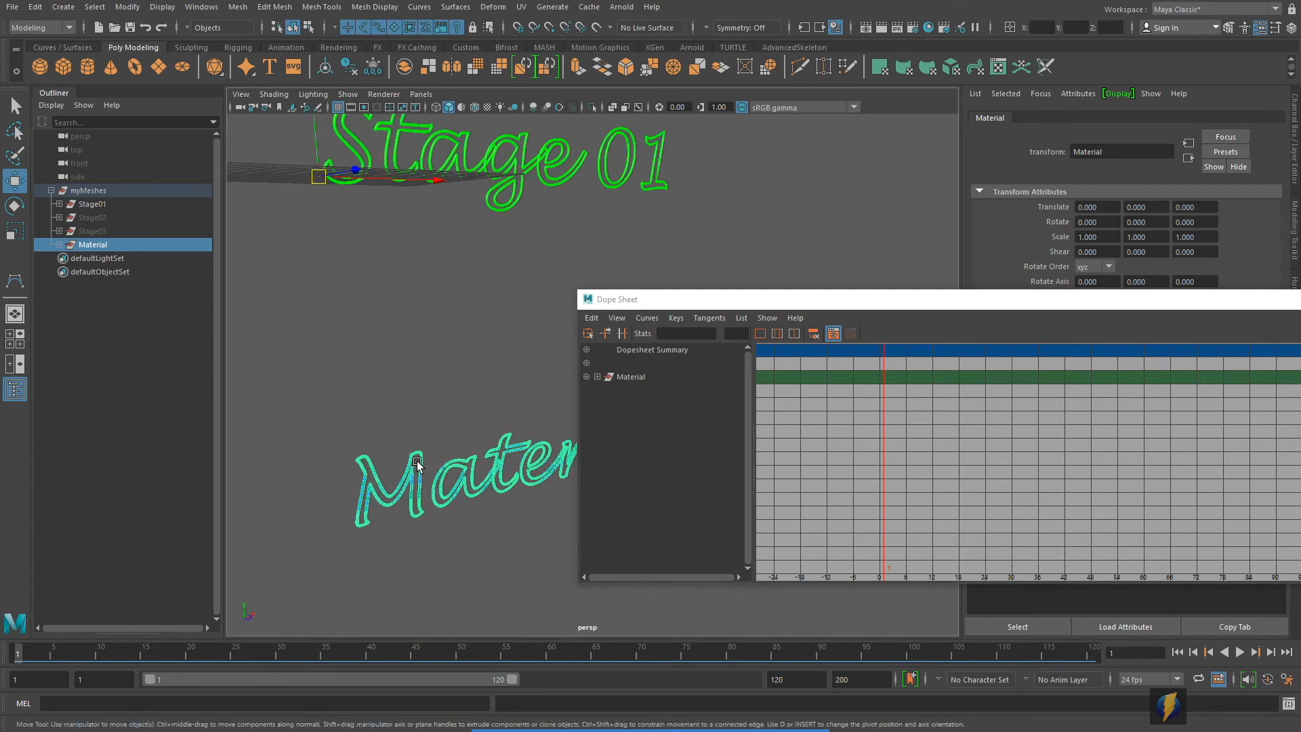
Expand the Material group and load BlueNeon1 from the Hypershade to show its keys in the Dope Sheet beside the text.
{"action": "left_click", "coordinate": [57, 244]}
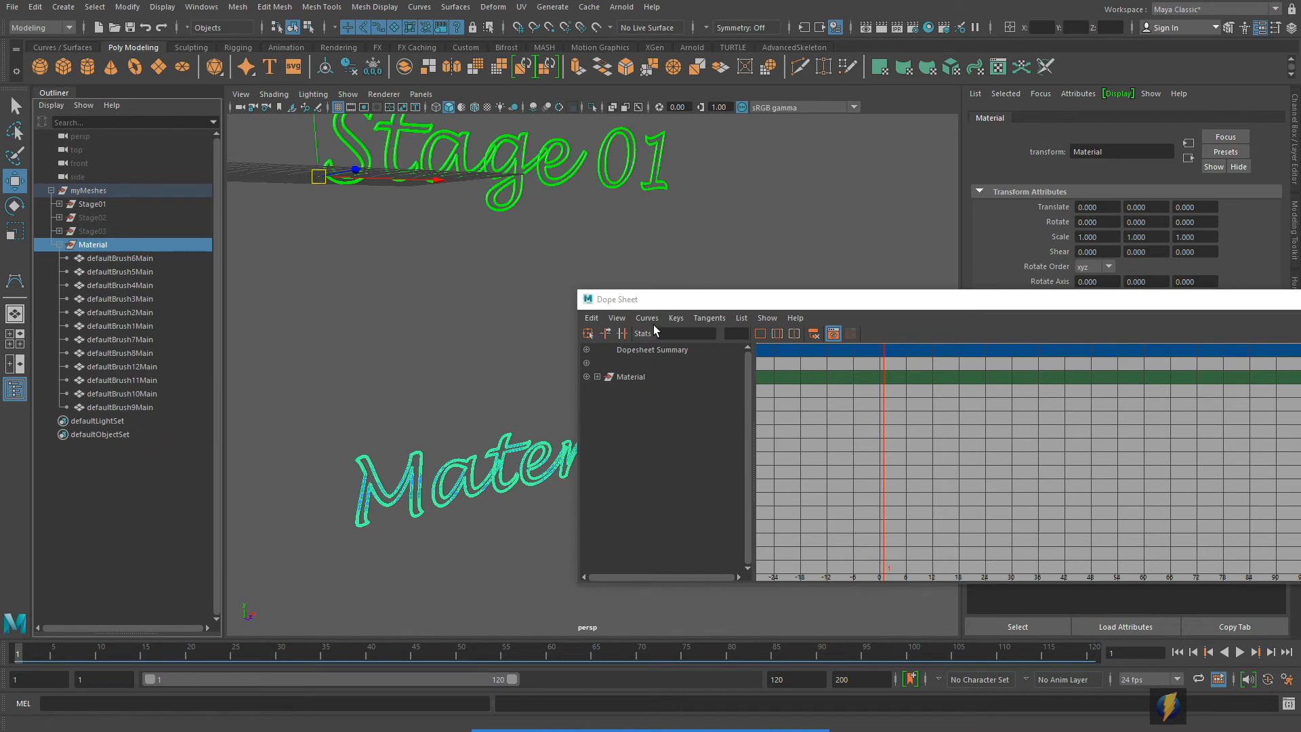
{"action": "left_click_drag", "start_coordinate": [687, 306], "coordinate": [216, 145]}
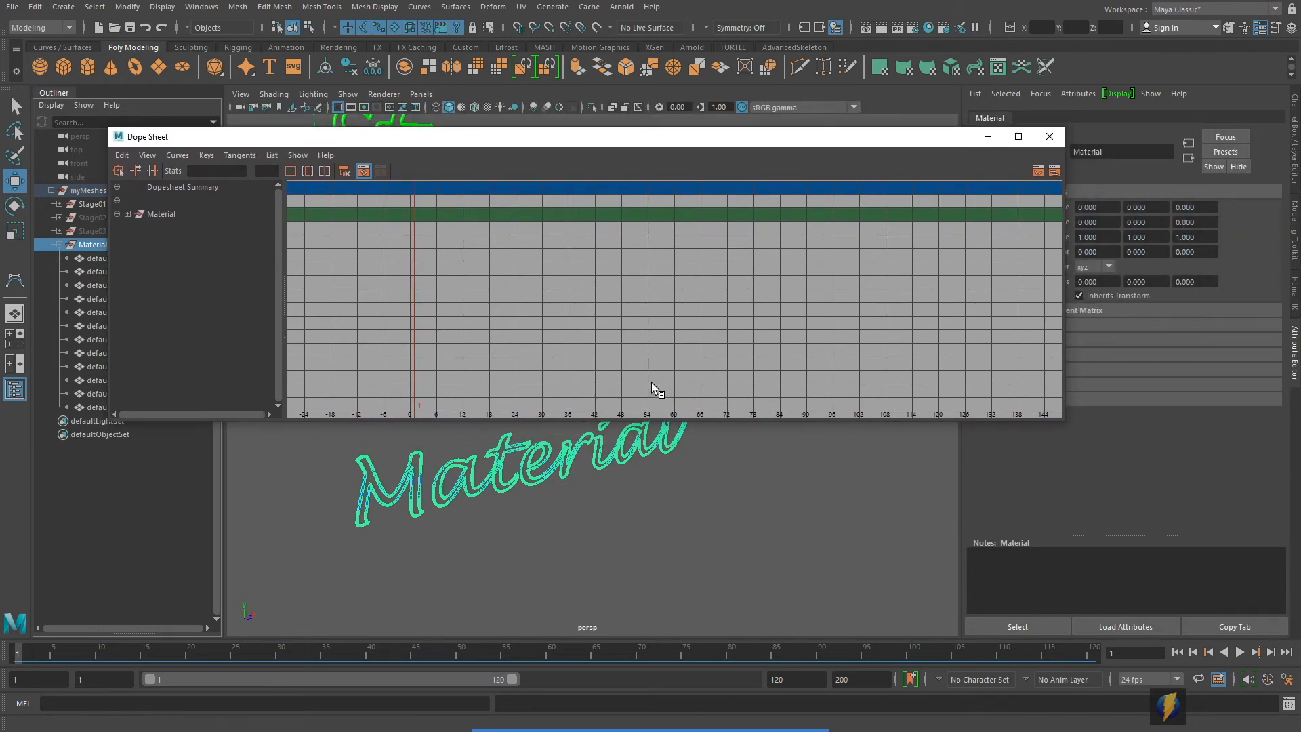
{"action": "left_click", "coordinate": [927, 27]}
{"action": "left_click", "coordinate": [269, 559]}
{"action": "left_click", "coordinate": [1104, 434]}
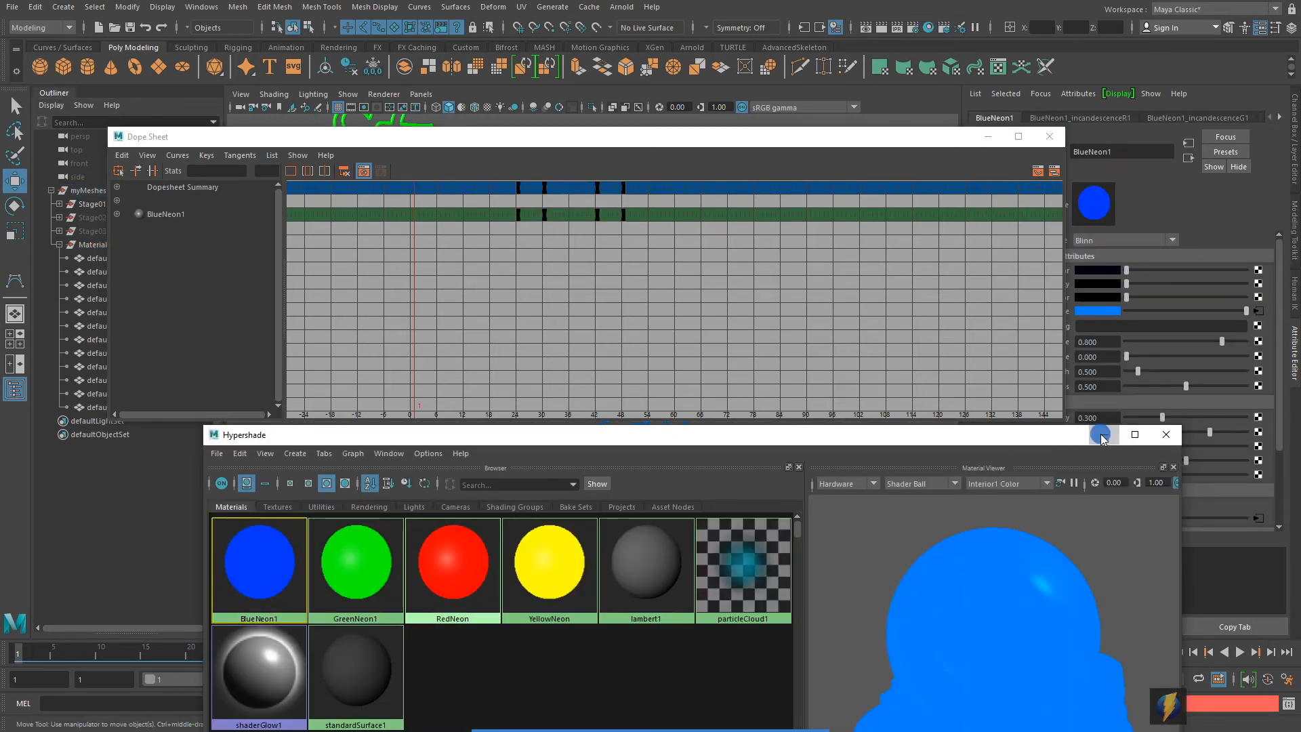
{"action": "left_click", "coordinate": [790, 137]}
{"action": "left_click_drag", "start_coordinate": [789, 136], "coordinate": [881, 127]}
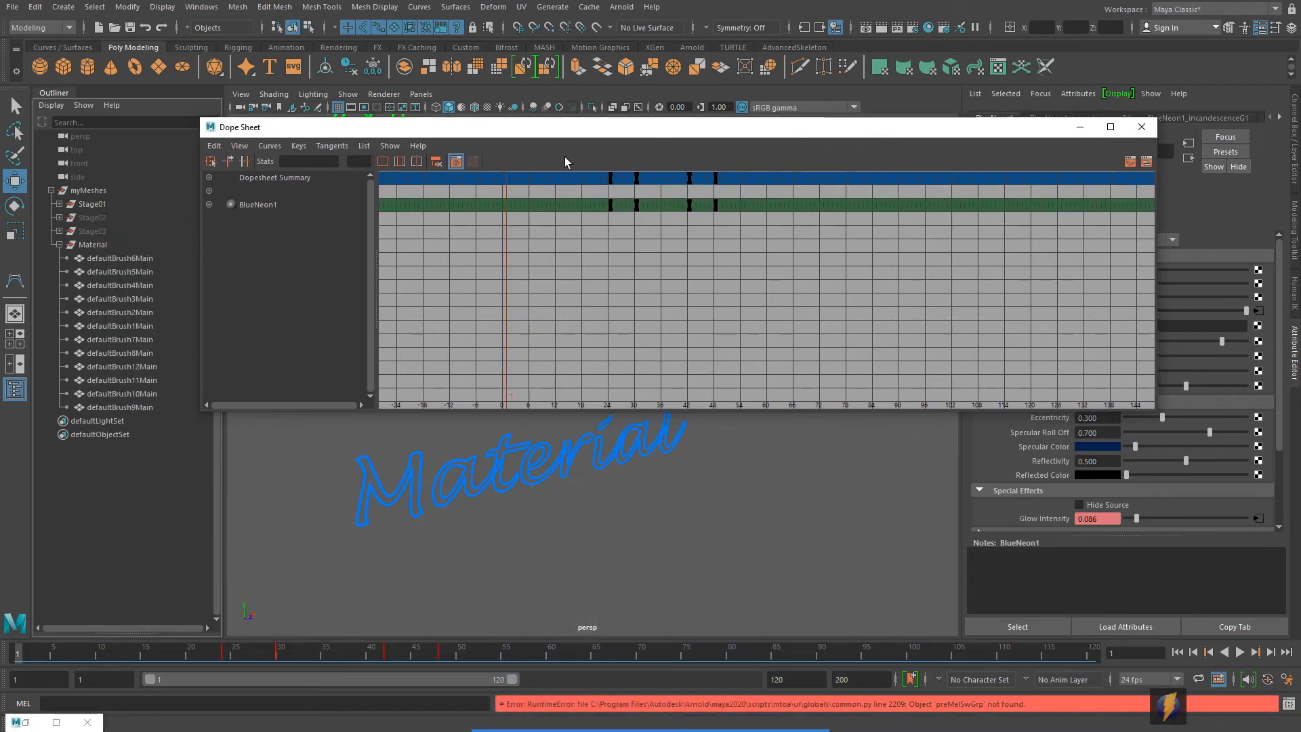
Scrub through the Material text's color change and move BlueNeon1's last Dope Sheet key to frame 65.
{"action": "left_click_drag", "start_coordinate": [683, 494], "coordinate": [666, 532], "text": "alt"}
{"action": "left_click_drag", "start_coordinate": [260, 656], "coordinate": [439, 687]}
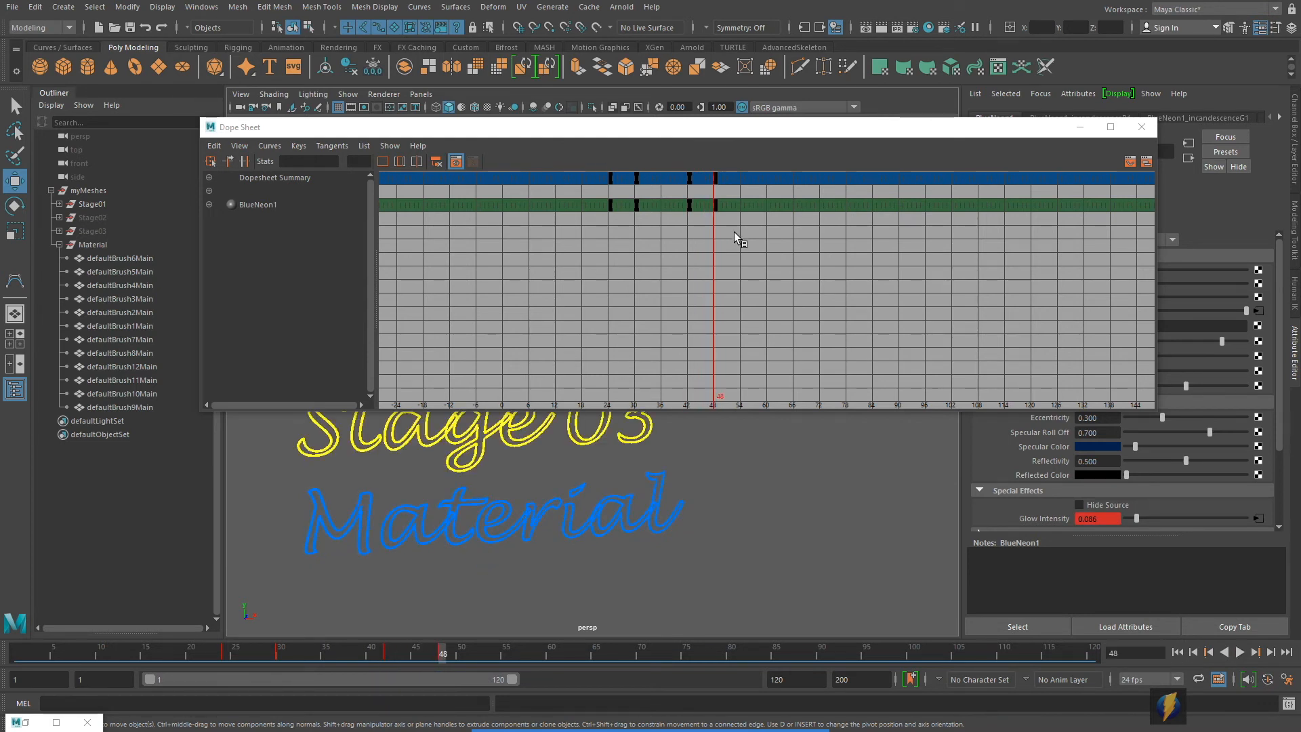
{"action": "left_click_drag", "start_coordinate": [703, 229], "coordinate": [734, 205]}
{"action": "left_click_drag", "start_coordinate": [443, 656], "coordinate": [385, 662]}
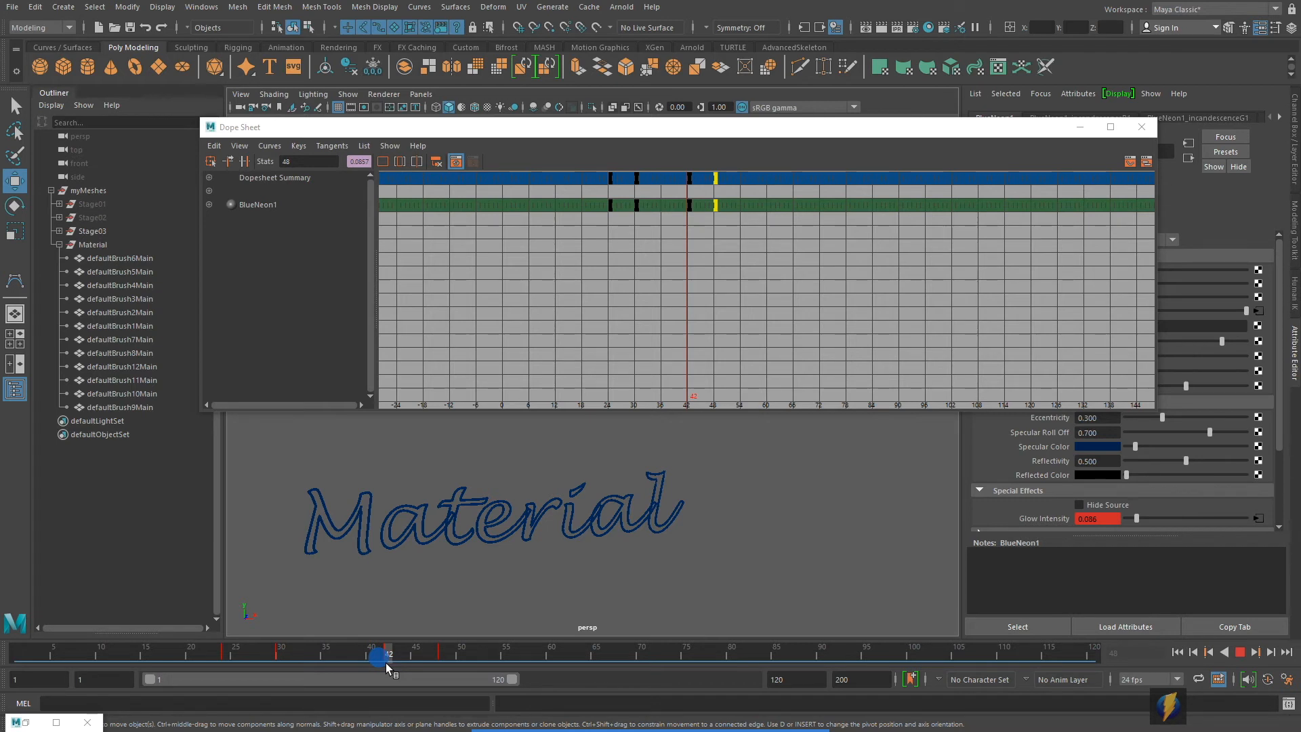
{"action": "left_click_drag", "start_coordinate": [385, 662], "coordinate": [596, 660]}
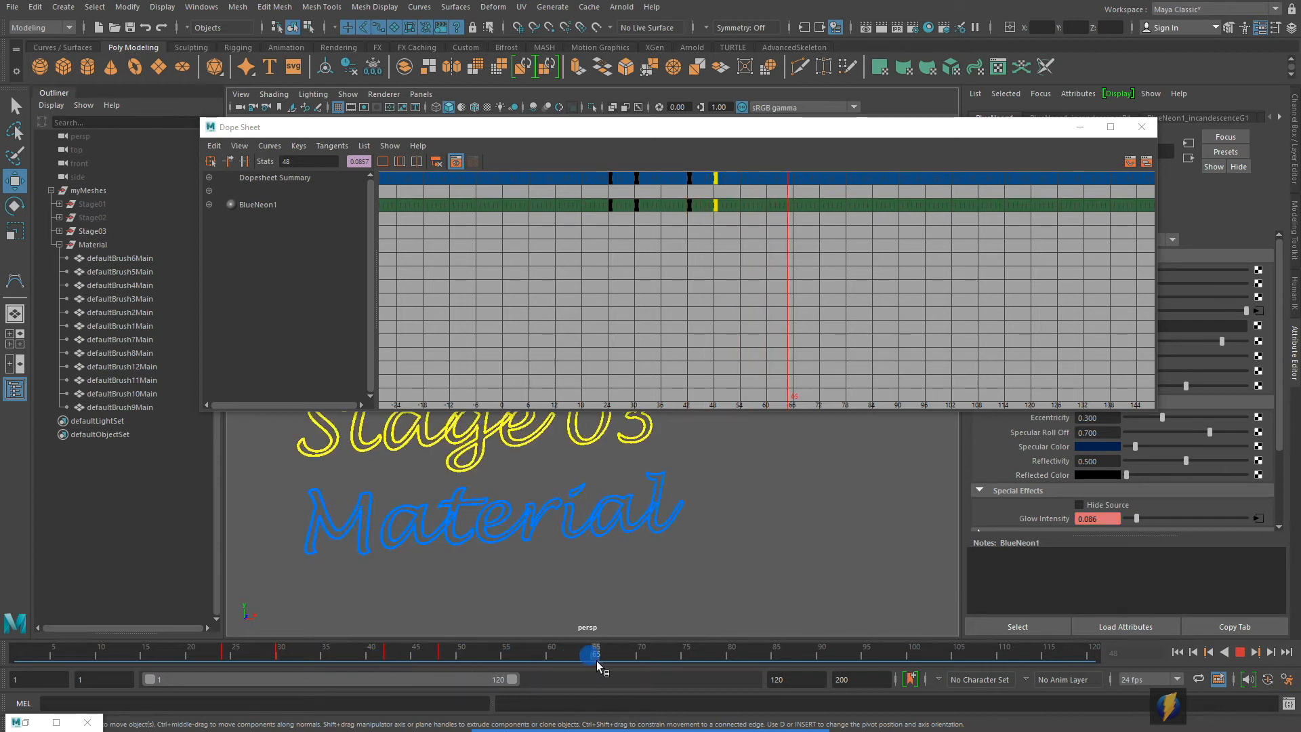
{"action": "middle_click_drag", "start_coordinate": [716, 206], "coordinate": [788, 215]}
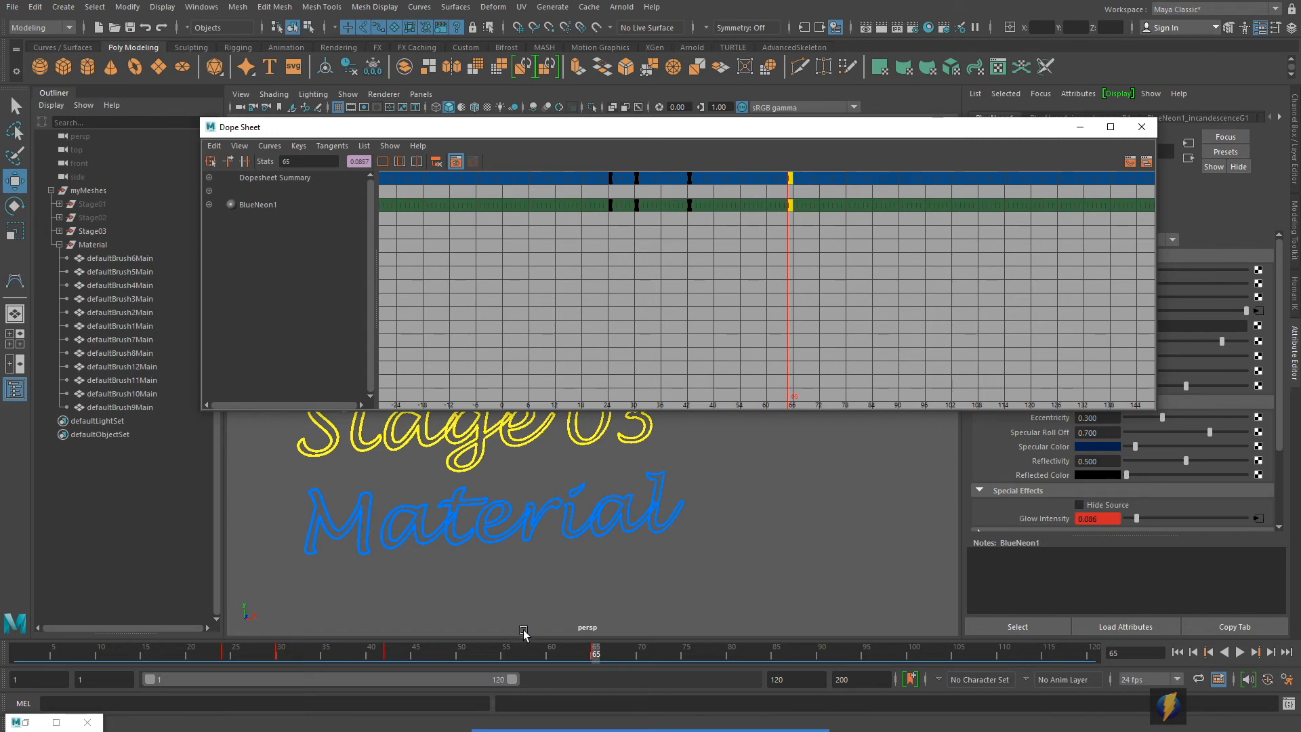
Return to frame 1, minimize the Dope Sheet and play the animation to check the retimed Material color change.
{"action": "left_click", "coordinate": [392, 656]}
{"action": "left_click_drag", "start_coordinate": [392, 657], "coordinate": [3, 630]}
{"action": "left_click", "coordinate": [1080, 127]}
{"action": "middle_click_drag", "start_coordinate": [583, 459], "coordinate": [725, 364], "text": "alt"}
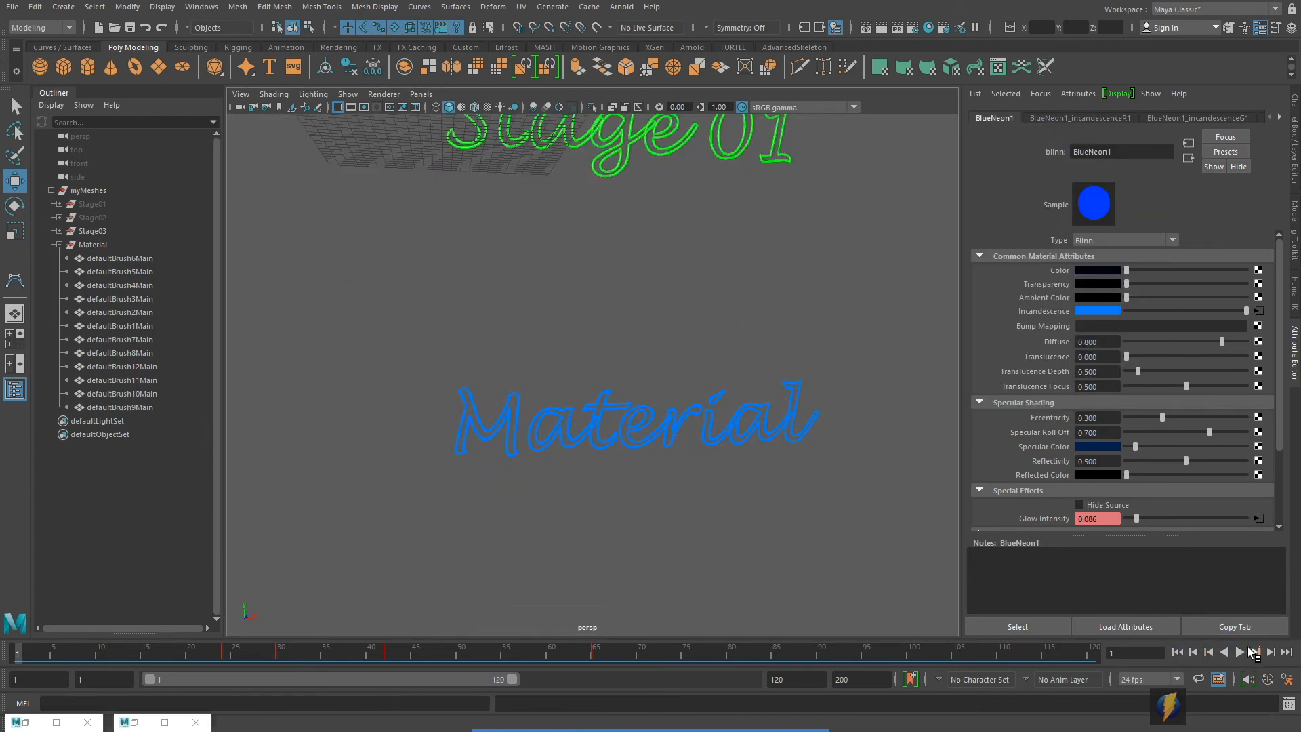
{"action": "left_click", "coordinate": [1237, 652]}
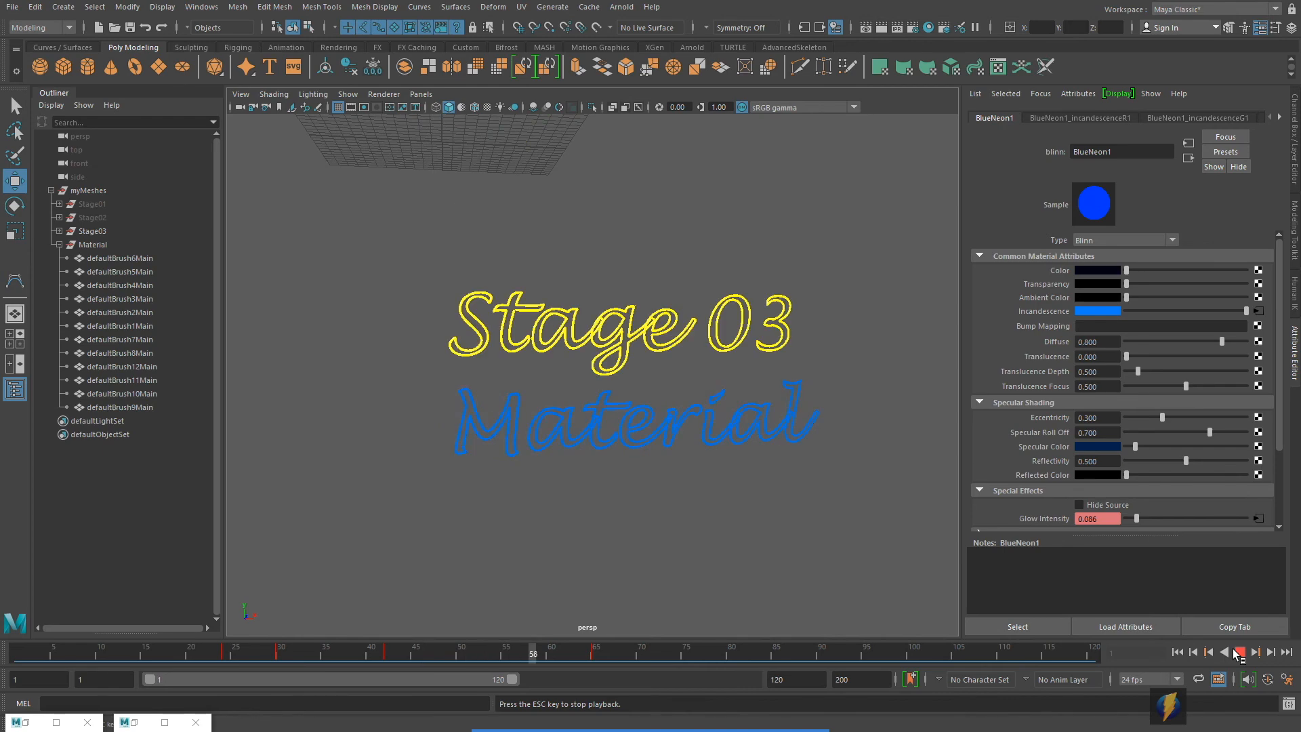
{"action": "left_click", "coordinate": [1237, 653]}
Frame all four neon texts at an angle in the perspective view, render frame 79 and close the Render View.
{"action": "left_click_drag", "start_coordinate": [691, 333], "coordinate": [685, 391], "text": "alt"}
{"action": "right_click_drag", "start_coordinate": [686, 391], "coordinate": [708, 371], "text": "alt"}
{"action": "left_click_drag", "start_coordinate": [708, 371], "coordinate": [746, 379], "text": "alt"}
{"action": "middle_click_drag", "start_coordinate": [746, 379], "coordinate": [718, 379], "text": "alt"}
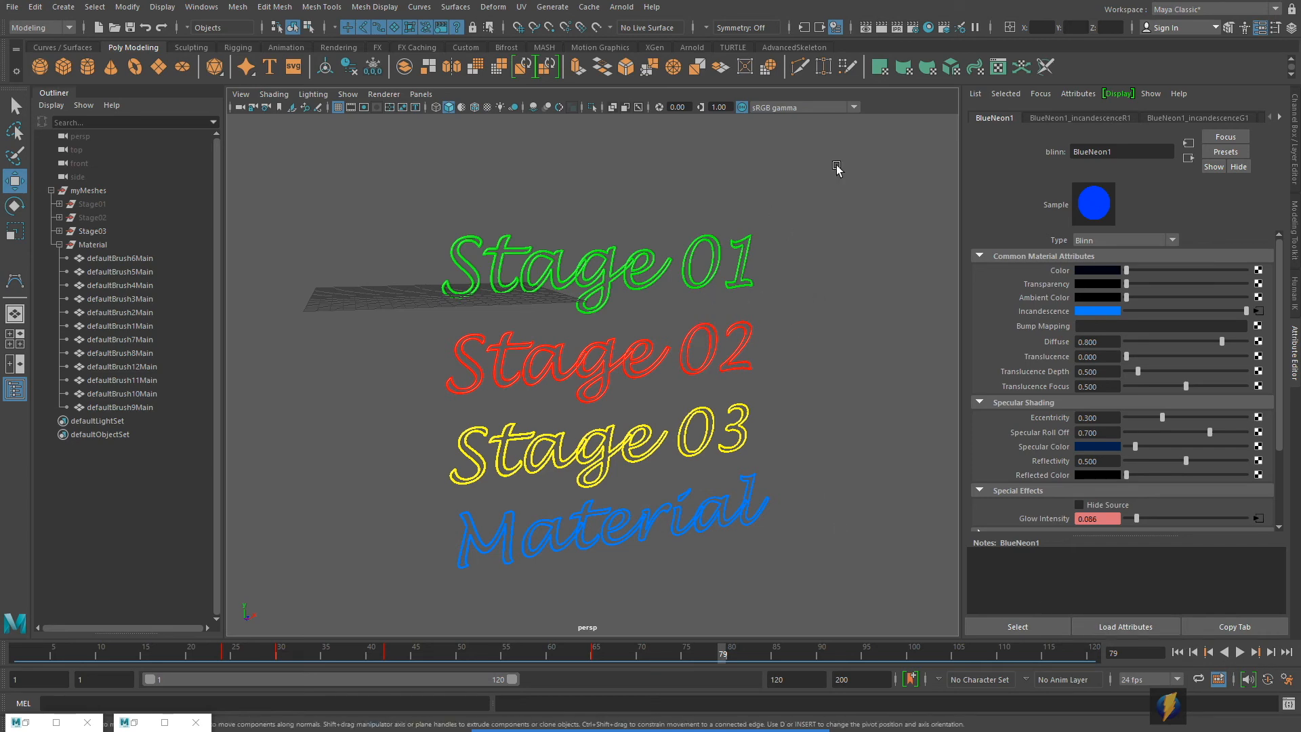
{"action": "left_click", "coordinate": [881, 28]}
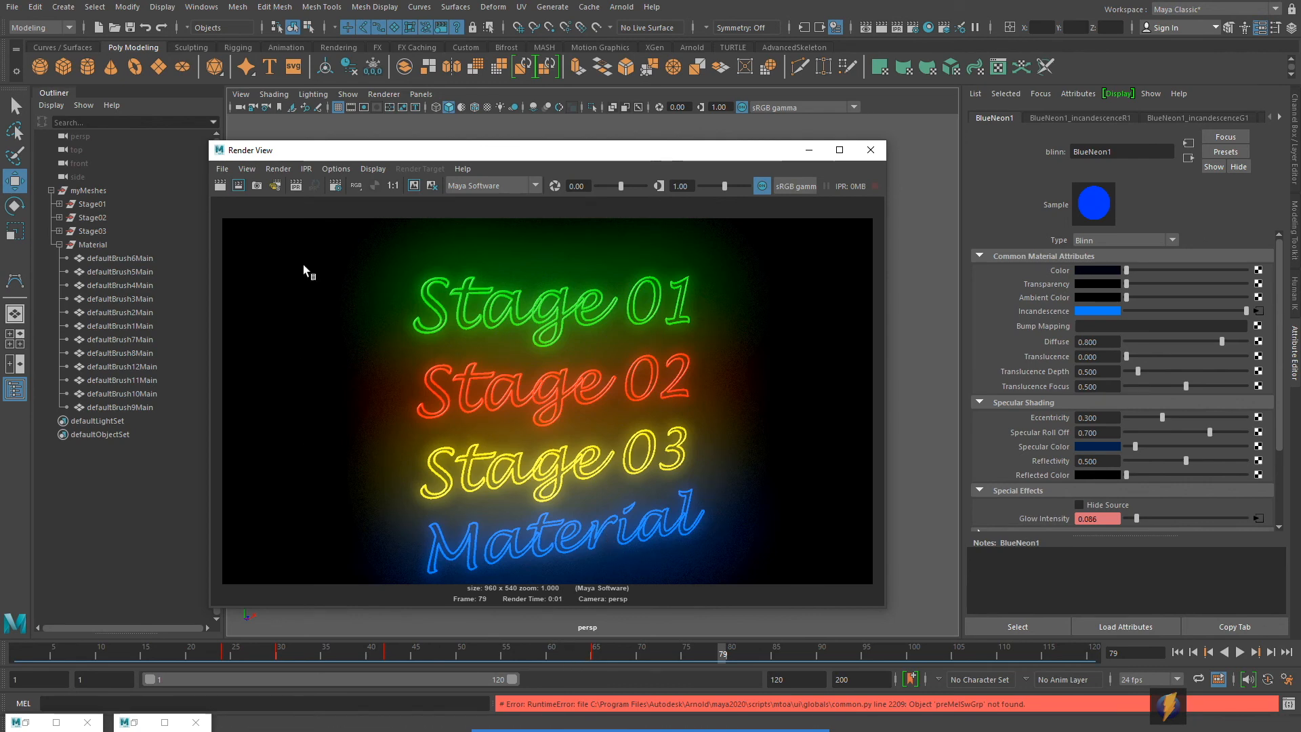
{"action": "left_click", "coordinate": [870, 149]}
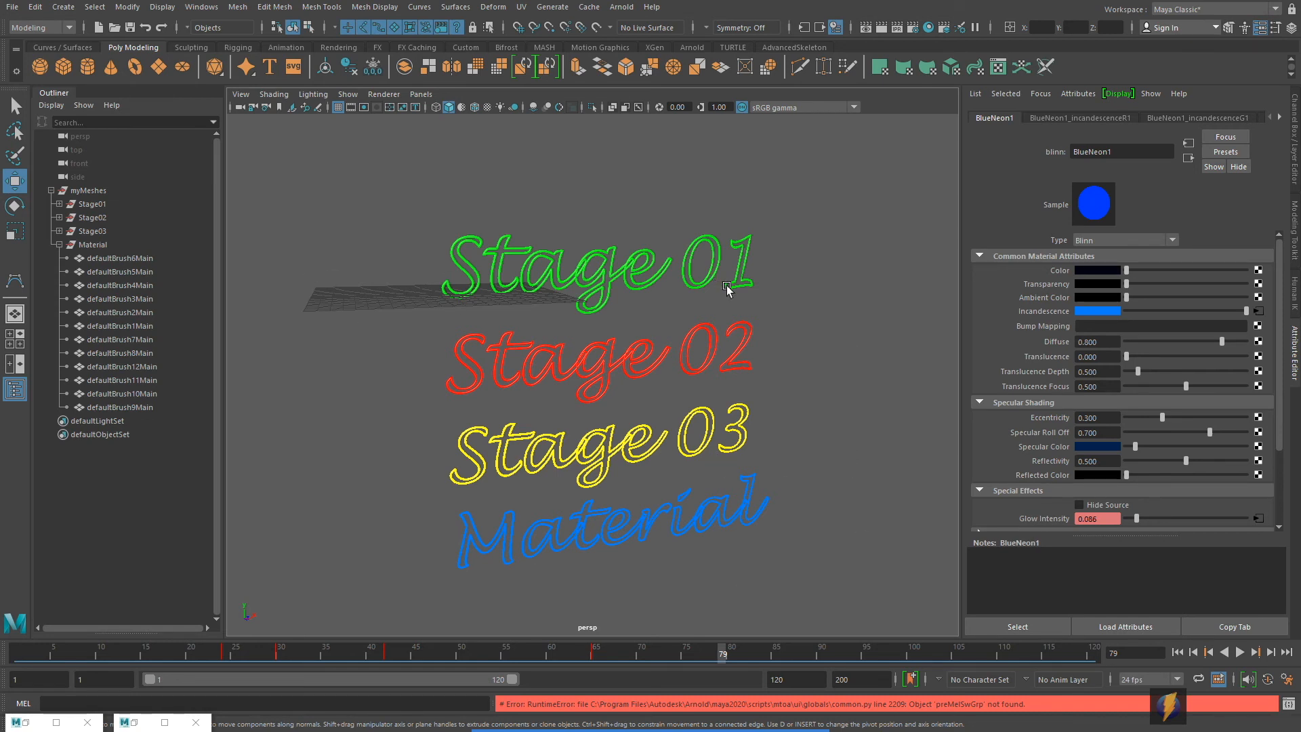
Hide the grid in the perspective view and set the 3D Views background color to black.
{"action": "left_click", "coordinate": [353, 98]}
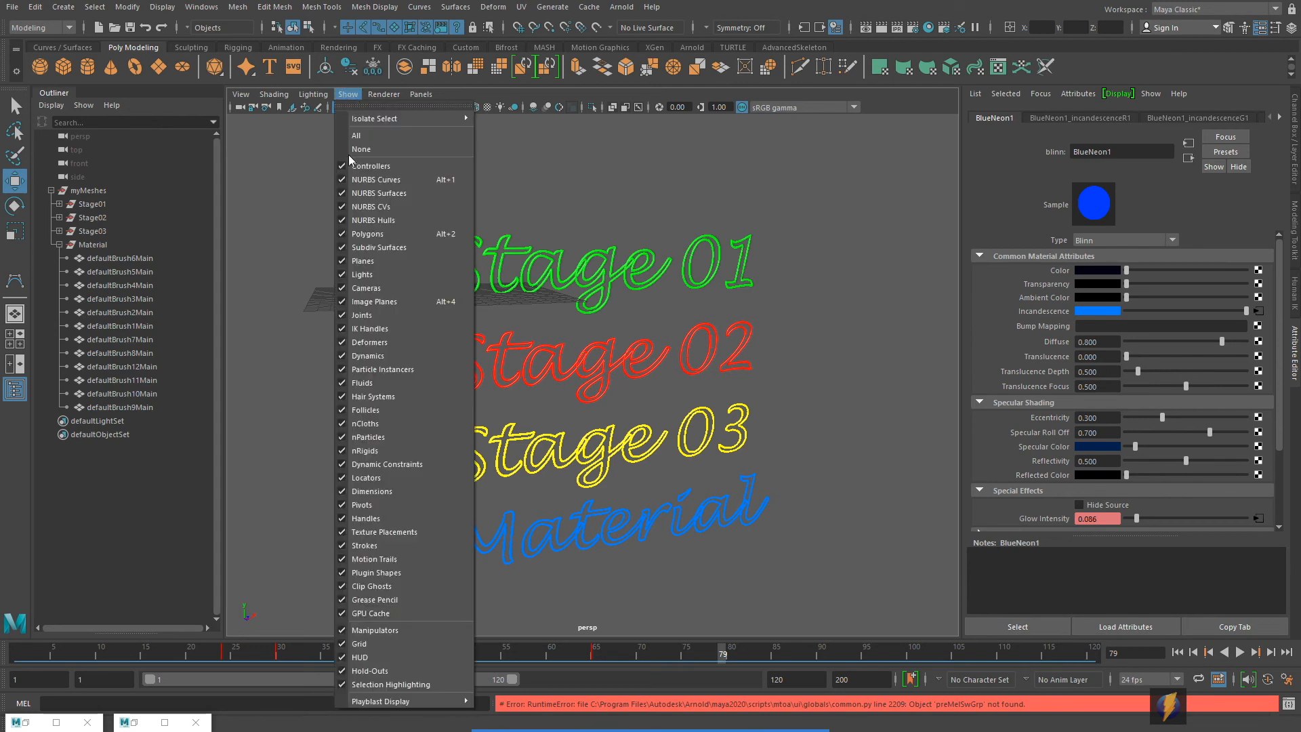
{"action": "left_click", "coordinate": [373, 641]}
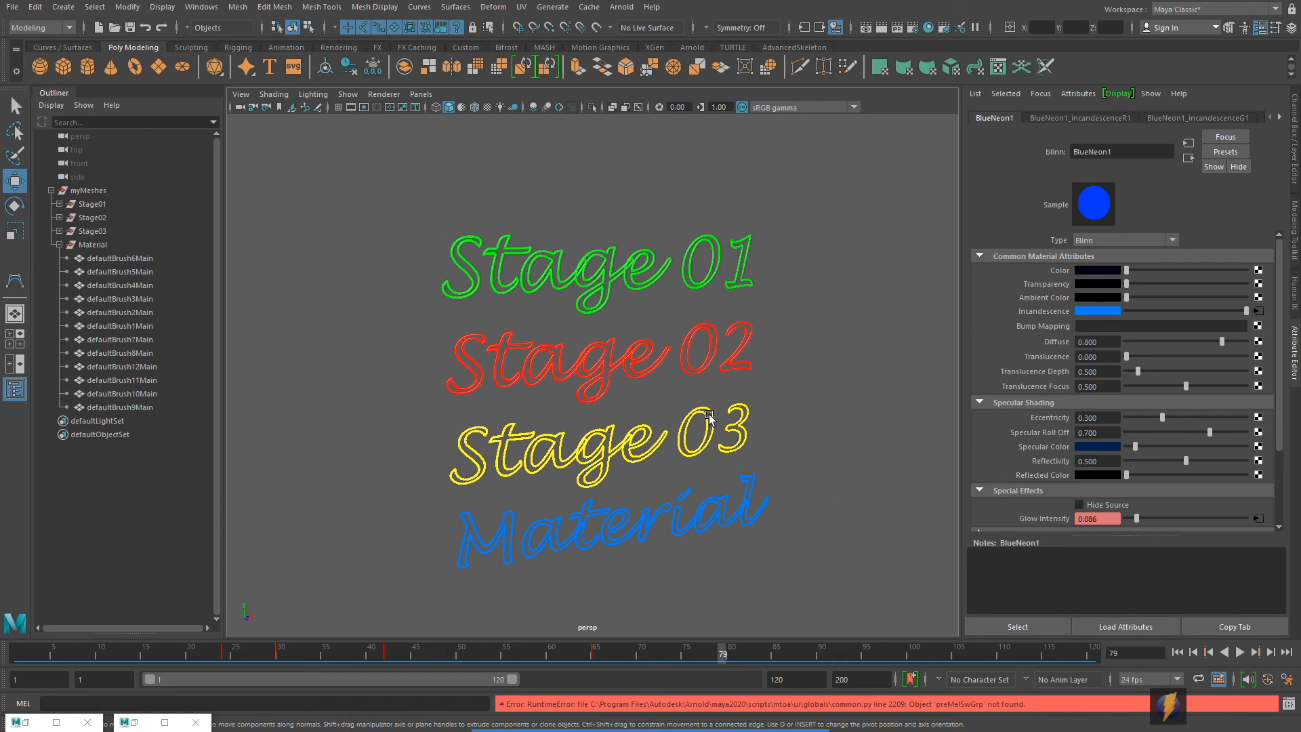
{"action": "left_click", "coordinate": [199, 8]}
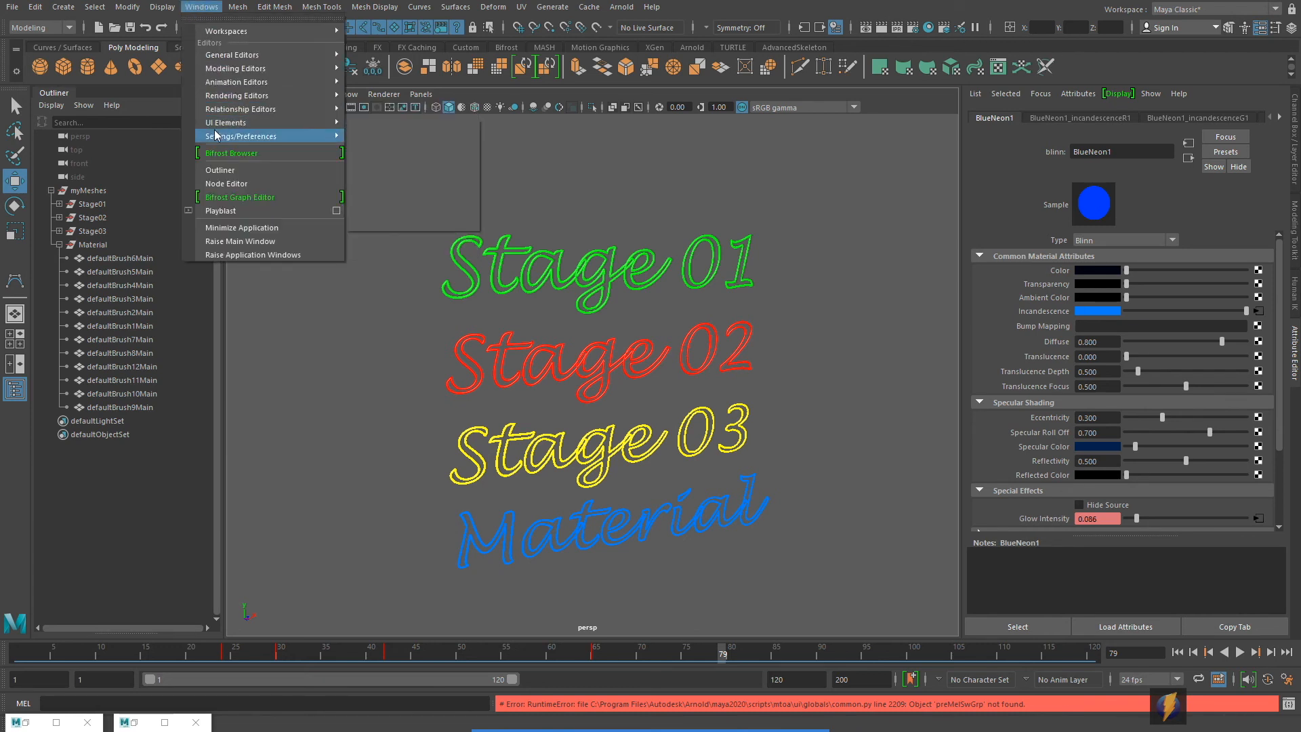
{"action": "mouse_move", "coordinate": [228, 136]}
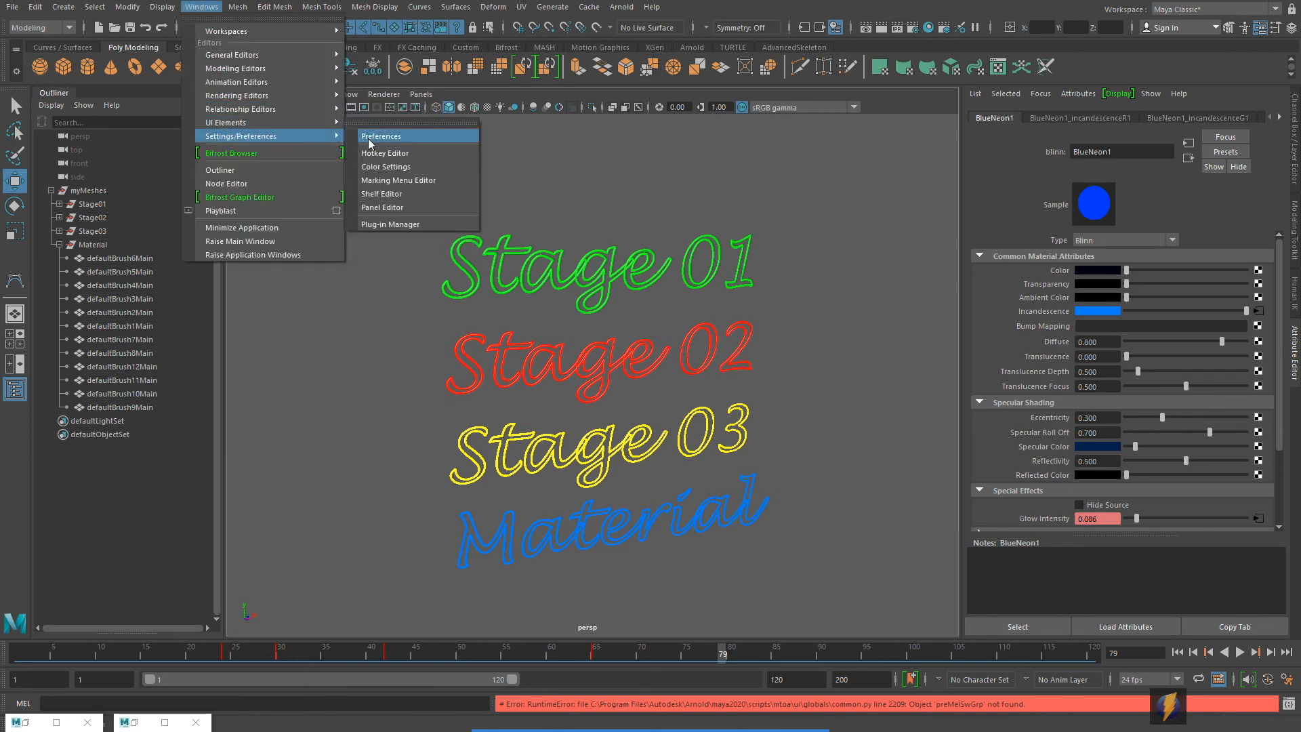
{"action": "left_click", "coordinate": [413, 170]}
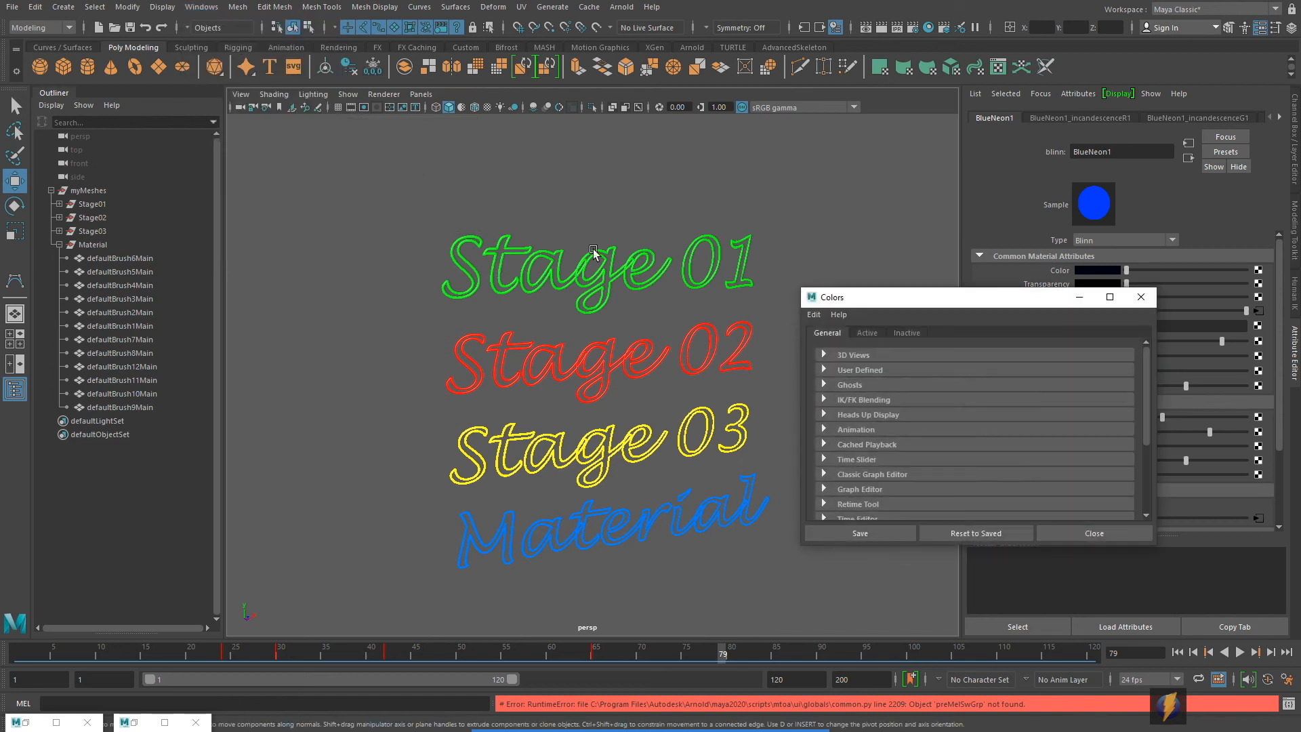
{"action": "left_click", "coordinate": [824, 353]}
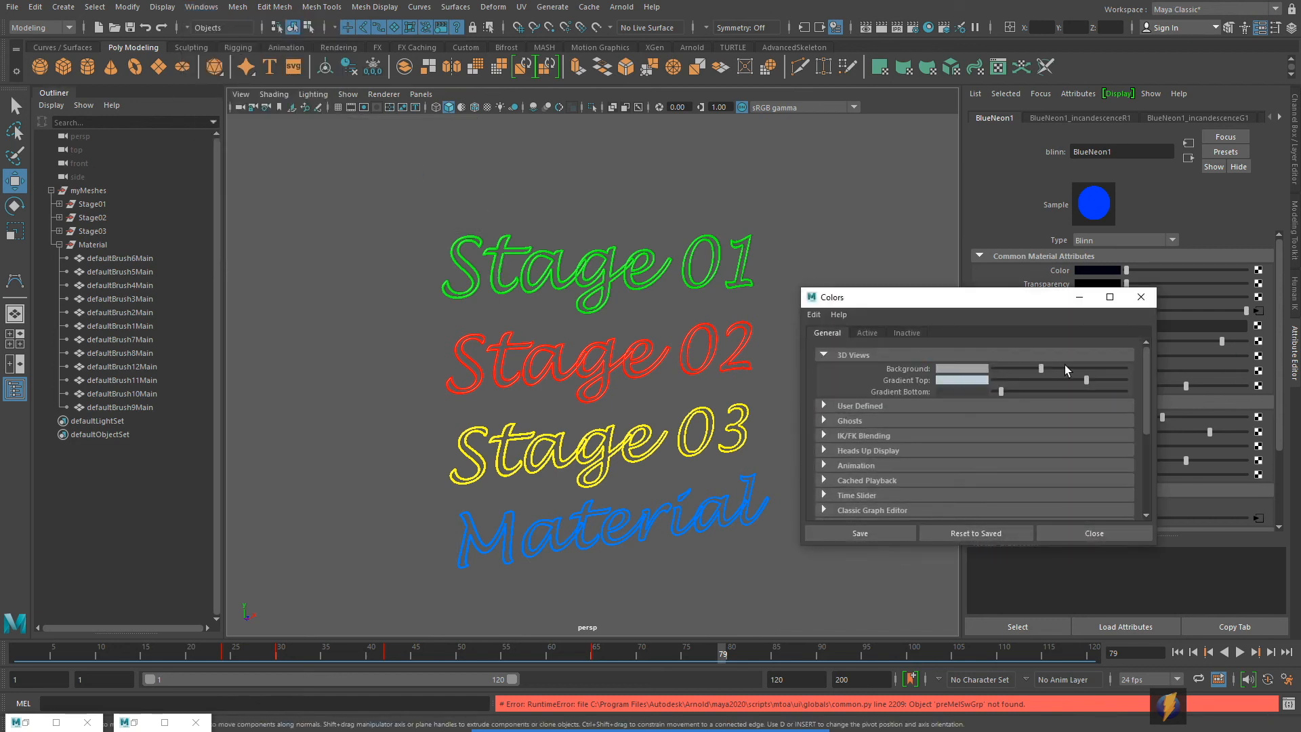
{"action": "left_click_drag", "start_coordinate": [1042, 373], "coordinate": [994, 368]}
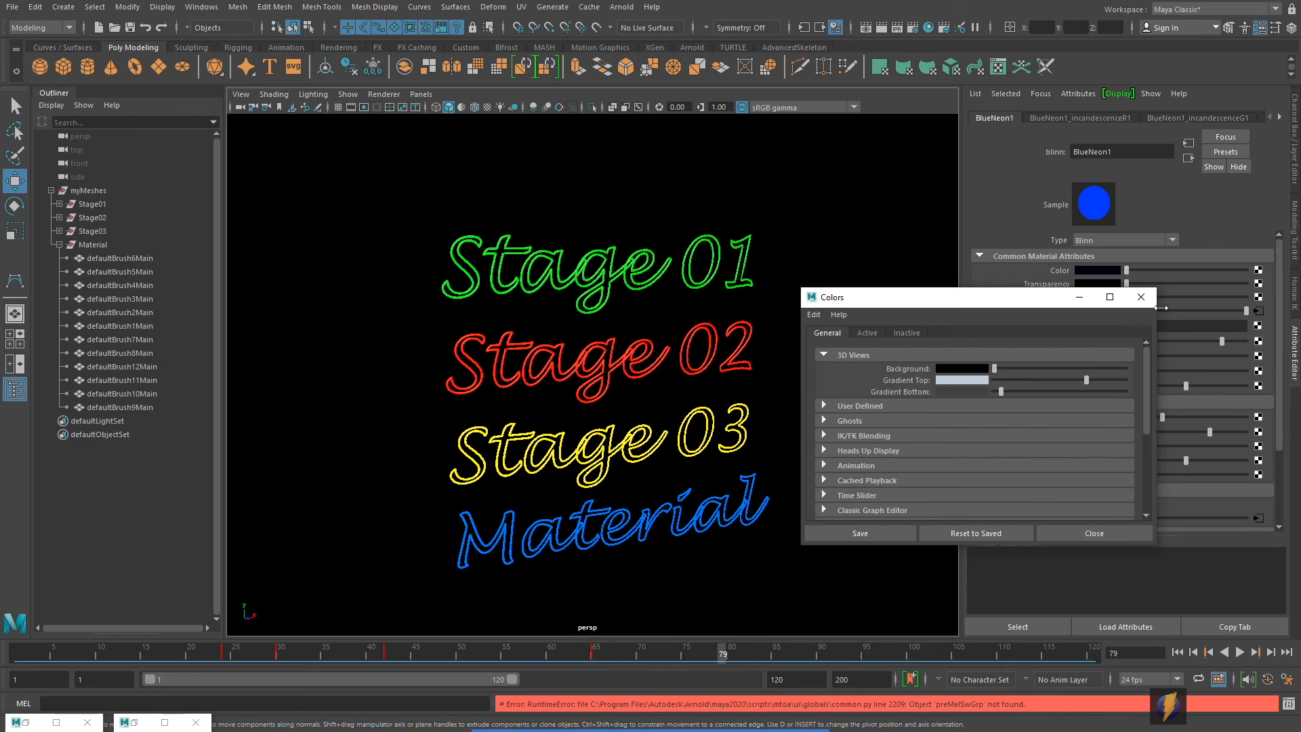
{"action": "left_click", "coordinate": [1142, 298]}
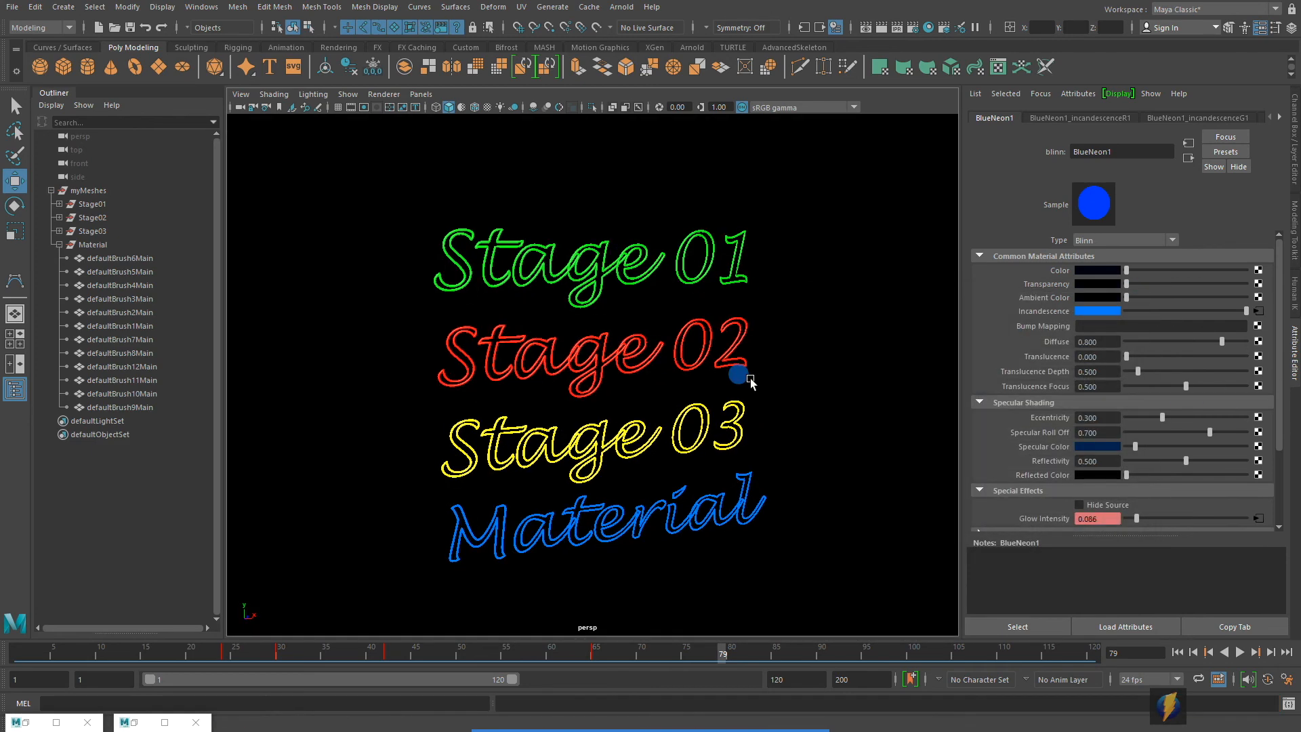
Collapse the Outliner, reframe the texts and play the animation from frame 1 against the black background, returning to frame 1.
{"action": "left_click", "coordinate": [62, 95]}
{"action": "left_click_drag", "start_coordinate": [624, 356], "coordinate": [767, 355], "text": "alt"}
{"action": "right_click_drag", "start_coordinate": [767, 355], "coordinate": [607, 352], "text": "alt"}
{"action": "left_click_drag", "start_coordinate": [607, 352], "coordinate": [619, 345], "text": "alt"}
{"action": "middle_click_drag", "start_coordinate": [619, 349], "coordinate": [580, 366], "text": "alt"}
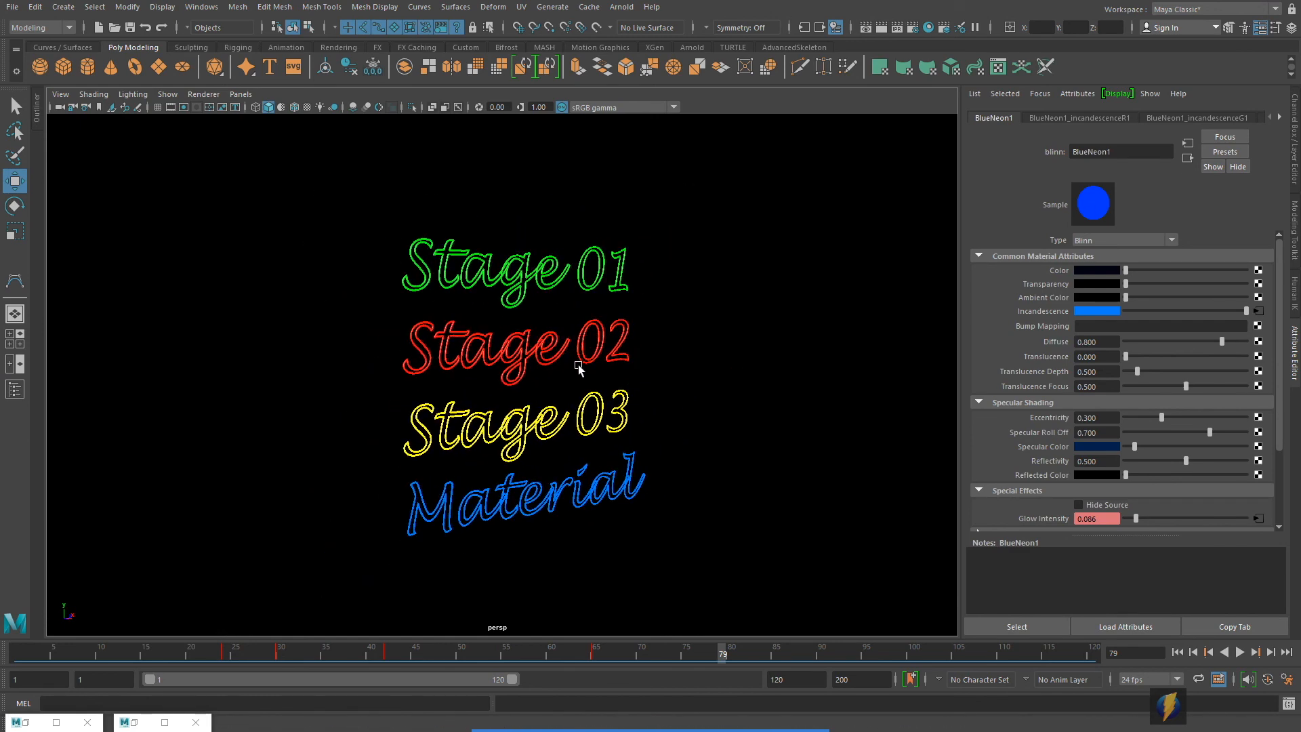
{"action": "right_click_drag", "start_coordinate": [578, 366], "coordinate": [608, 374], "text": "alt"}
{"action": "left_click", "coordinate": [1177, 652]}
{"action": "left_click", "coordinate": [1239, 651]}
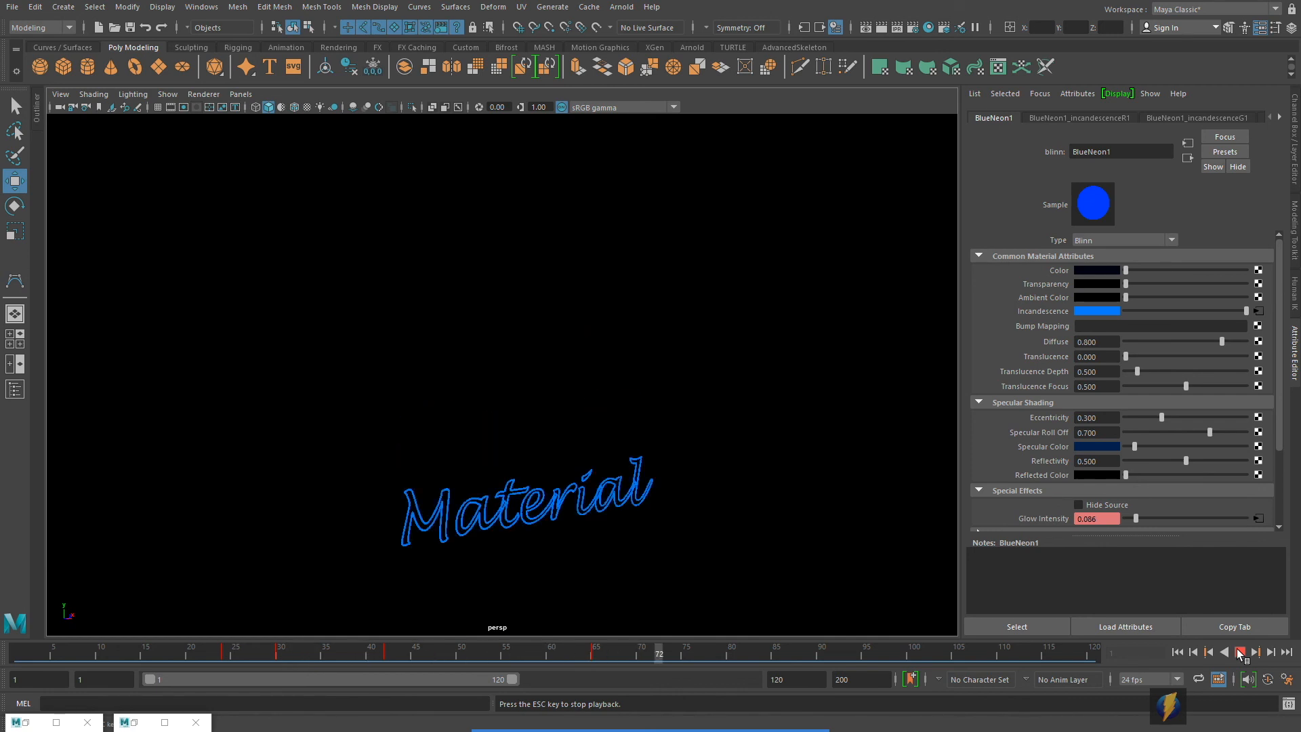
{"action": "left_click", "coordinate": [1239, 653]}
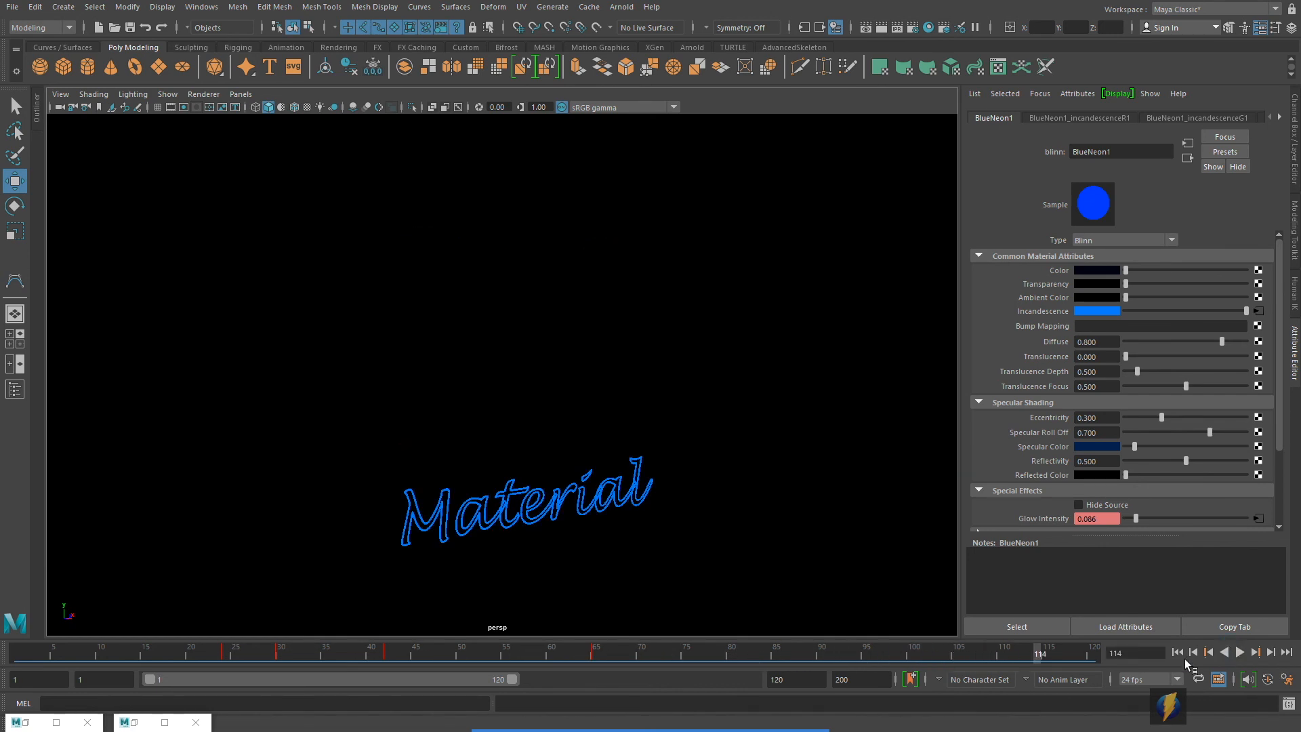
{"action": "left_click", "coordinate": [1177, 653]}
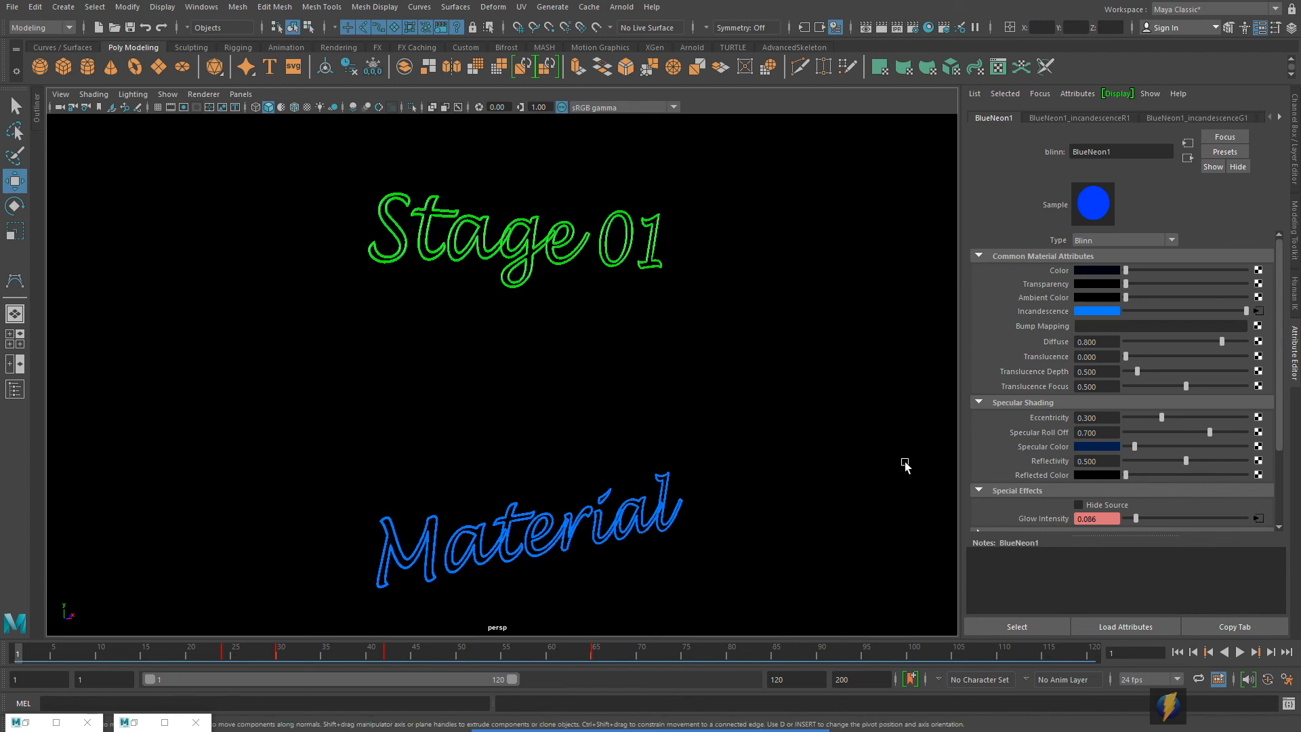
{"action": "key", "text": "space"}
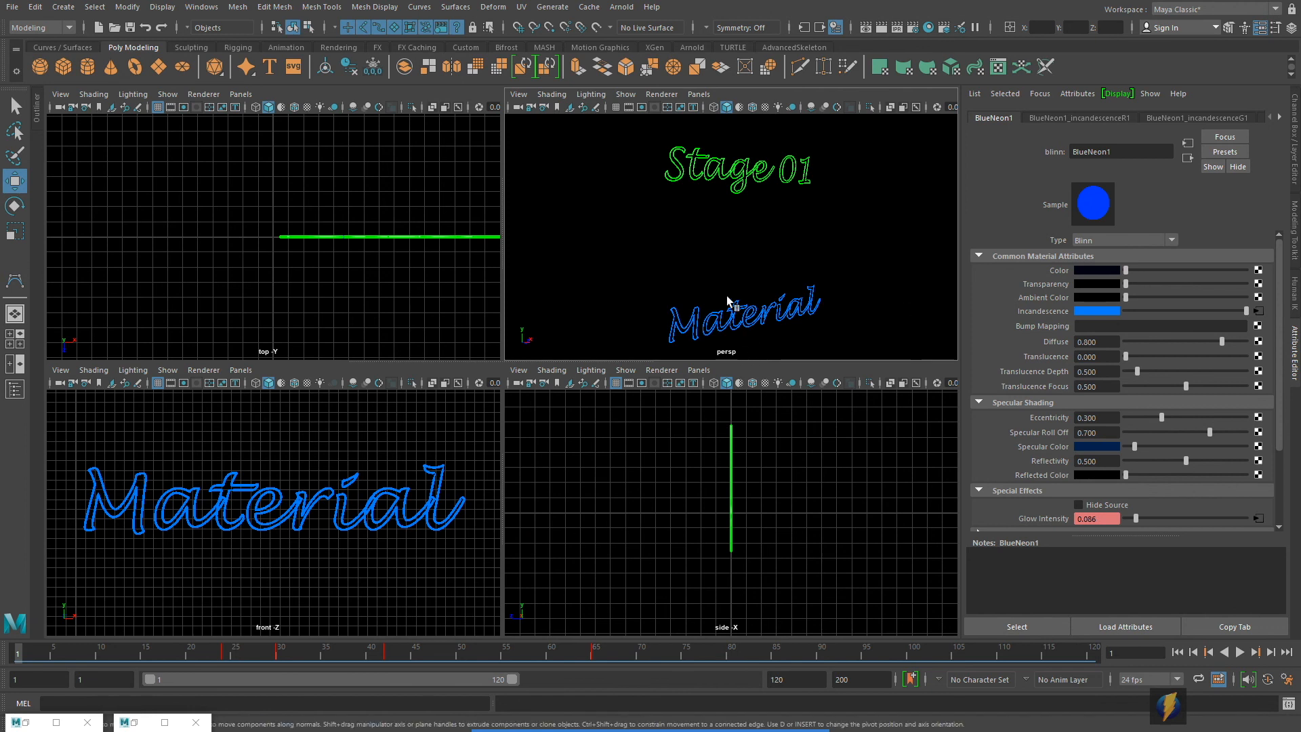
{"action": "key", "text": "space"}
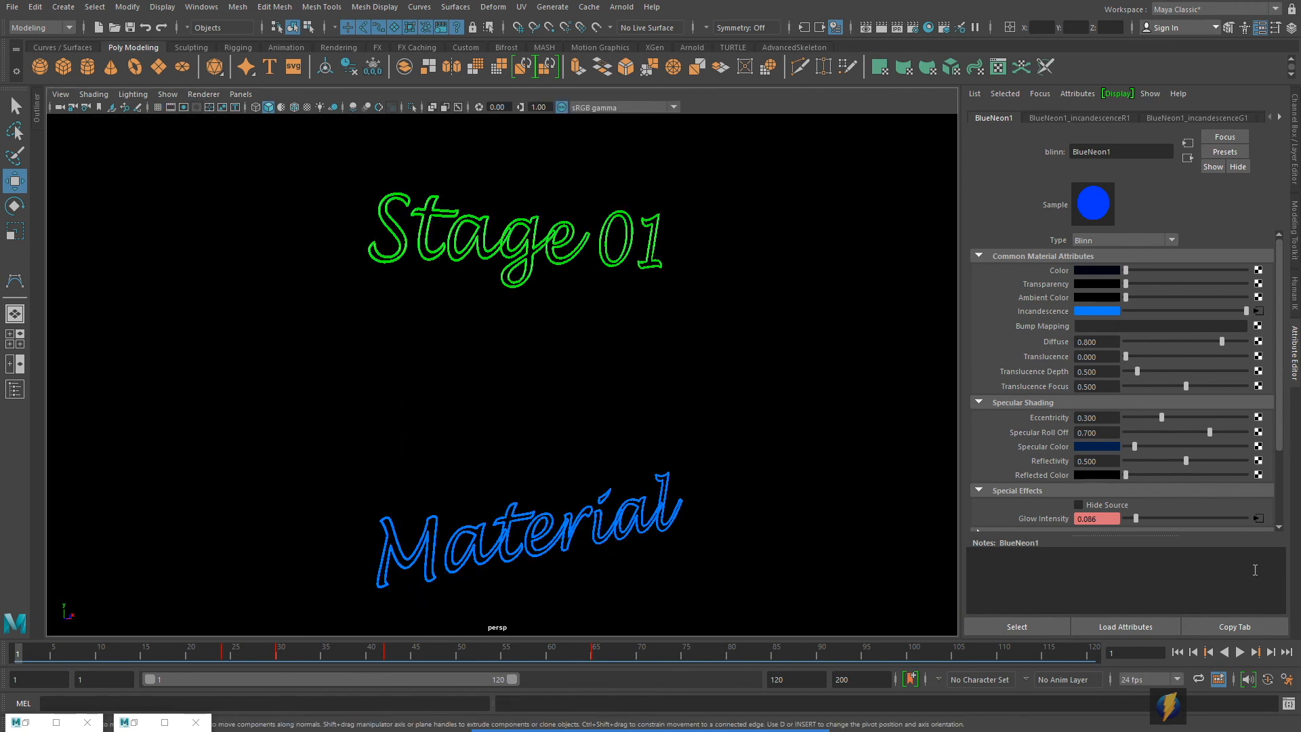
Reset the Color Settings to defaults to restore the gray viewport background.
{"action": "left_click", "coordinate": [204, 7]}
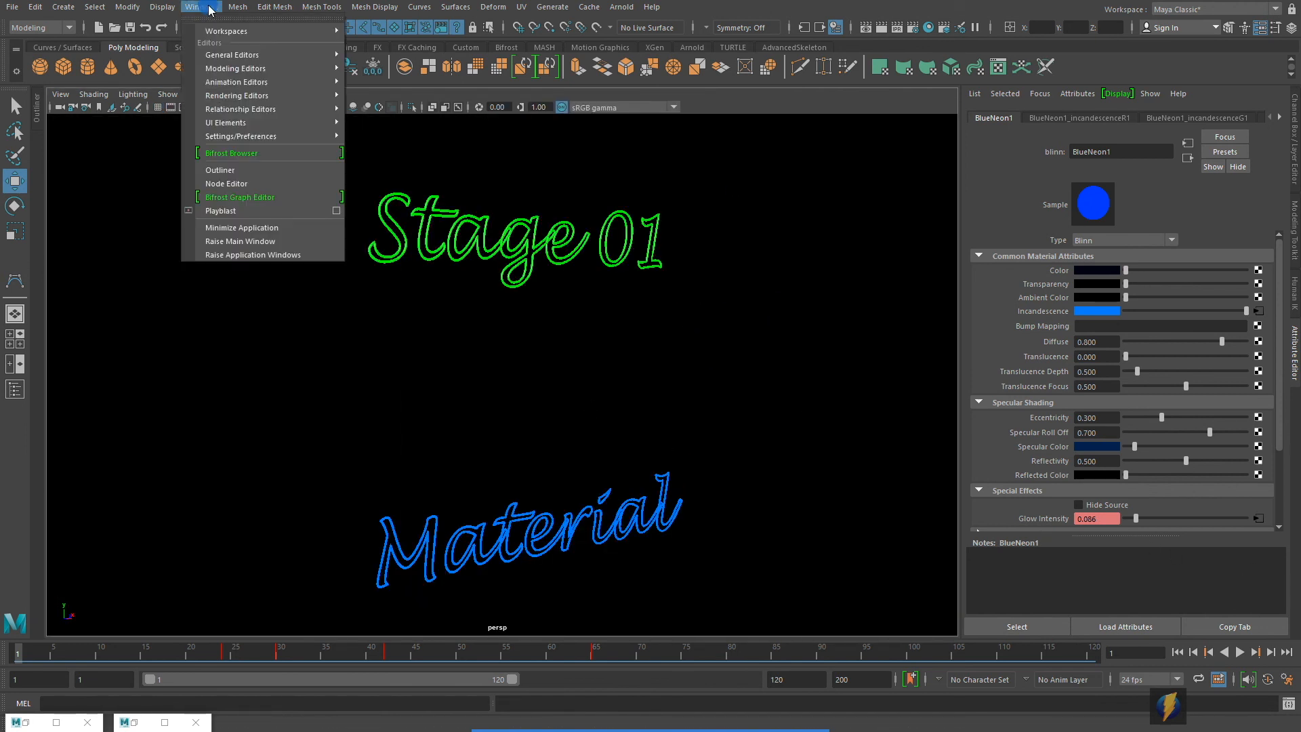
{"action": "mouse_move", "coordinate": [237, 136]}
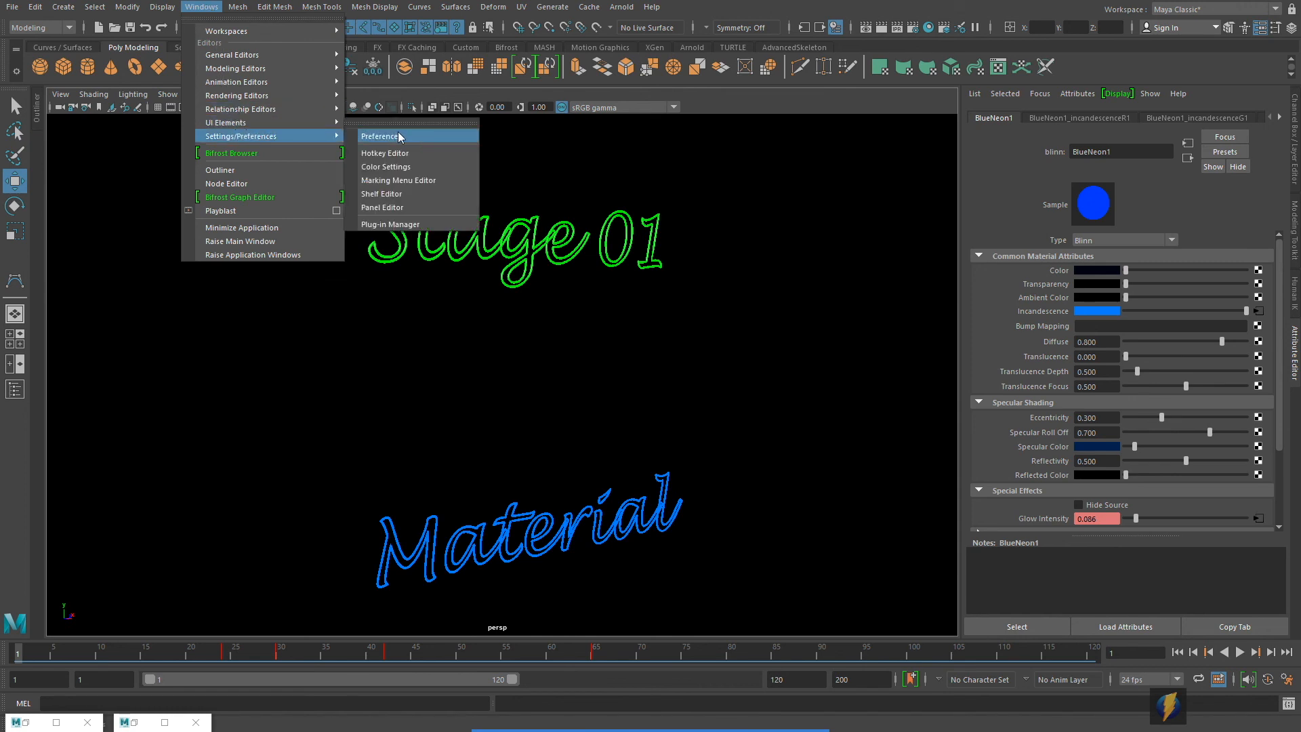
{"action": "left_click", "coordinate": [380, 166]}
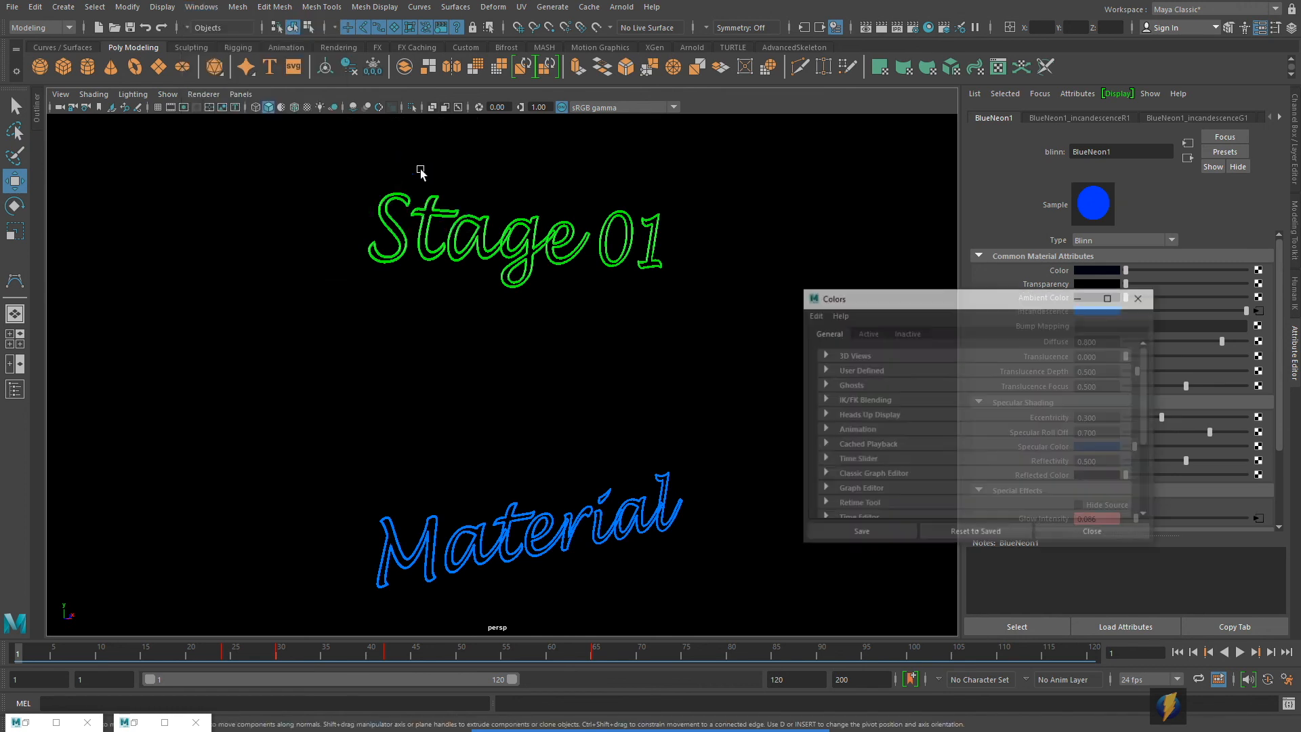
{"action": "left_click", "coordinate": [813, 315]}
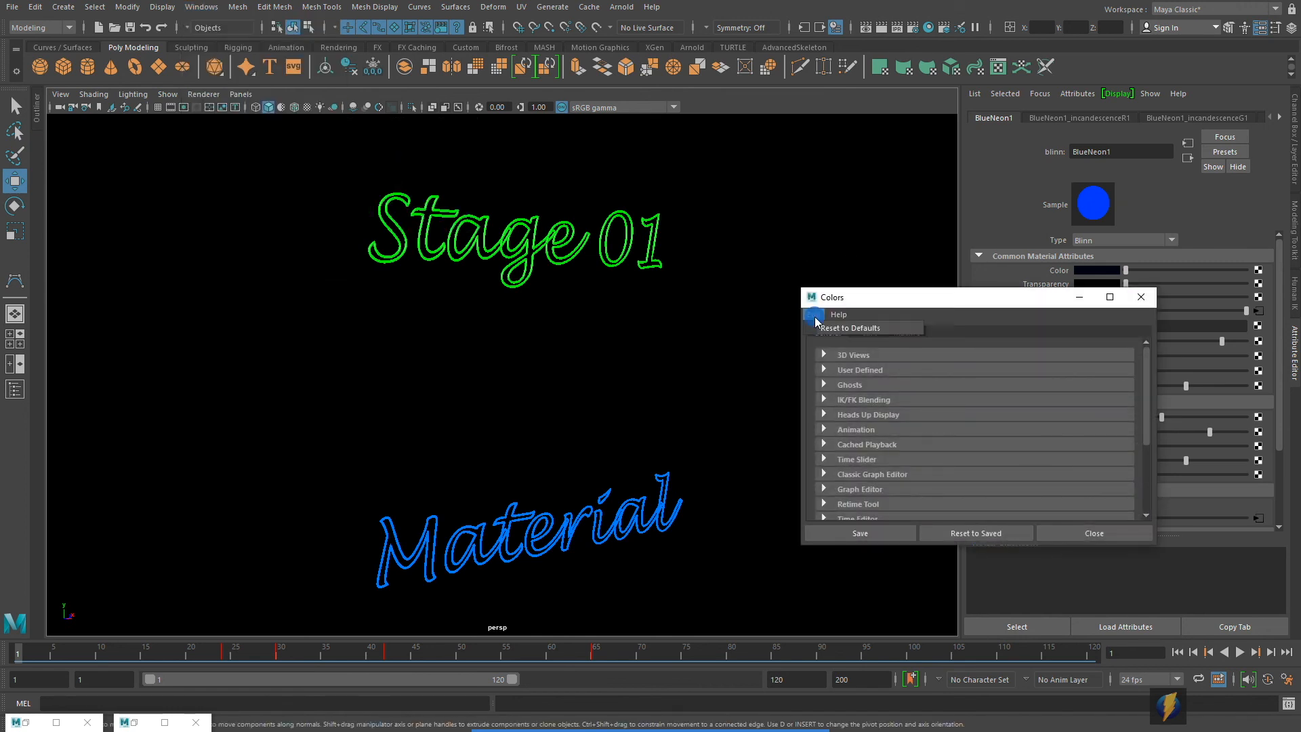
{"action": "left_click", "coordinate": [880, 328]}
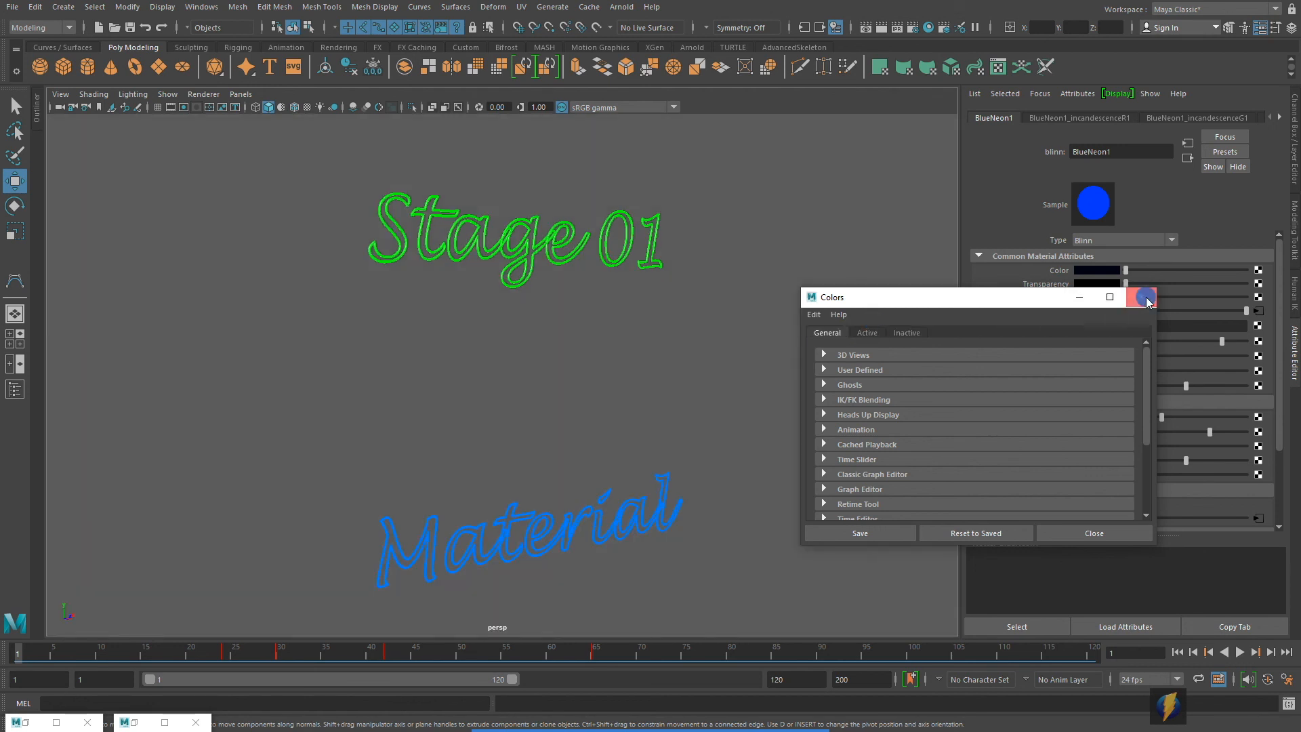
{"action": "left_click", "coordinate": [1141, 297]}
Turn the grid back on in the perspective view and show the texts at an angle.
{"action": "left_click_drag", "start_coordinate": [764, 305], "coordinate": [628, 356], "text": "alt"}
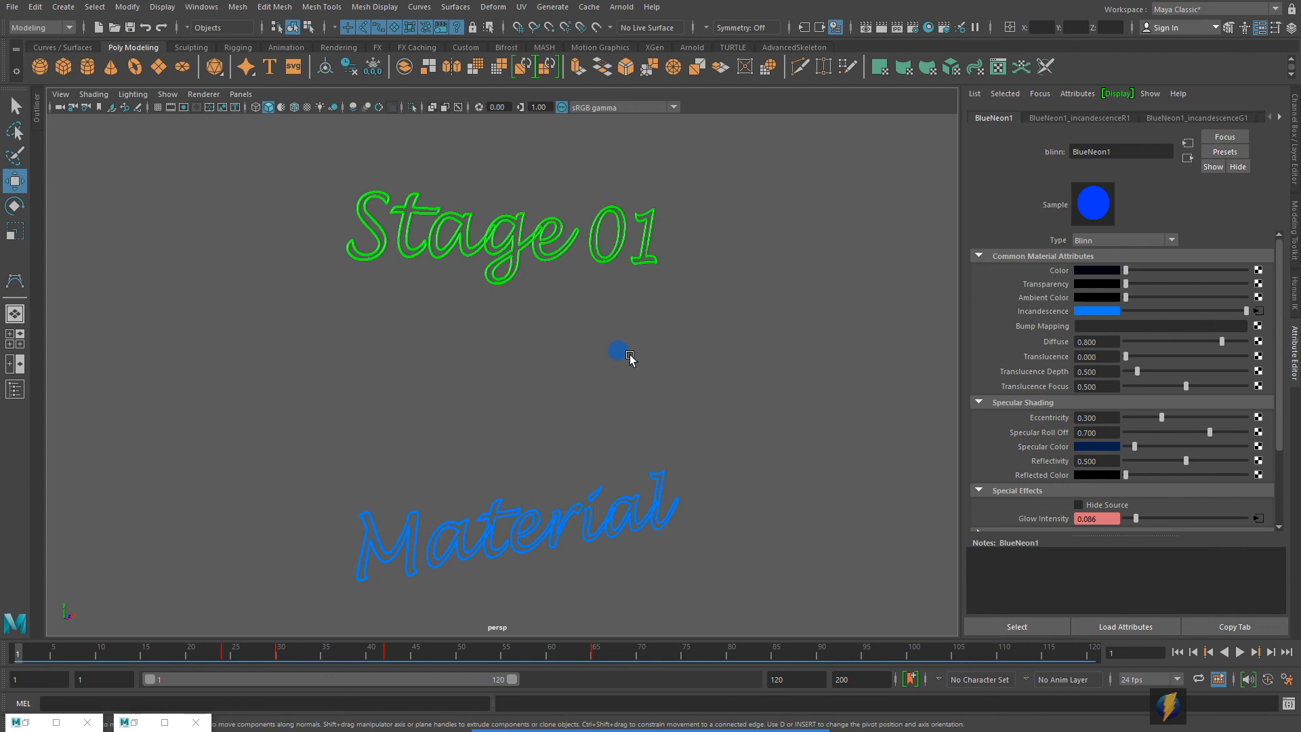
{"action": "left_click", "coordinate": [172, 96]}
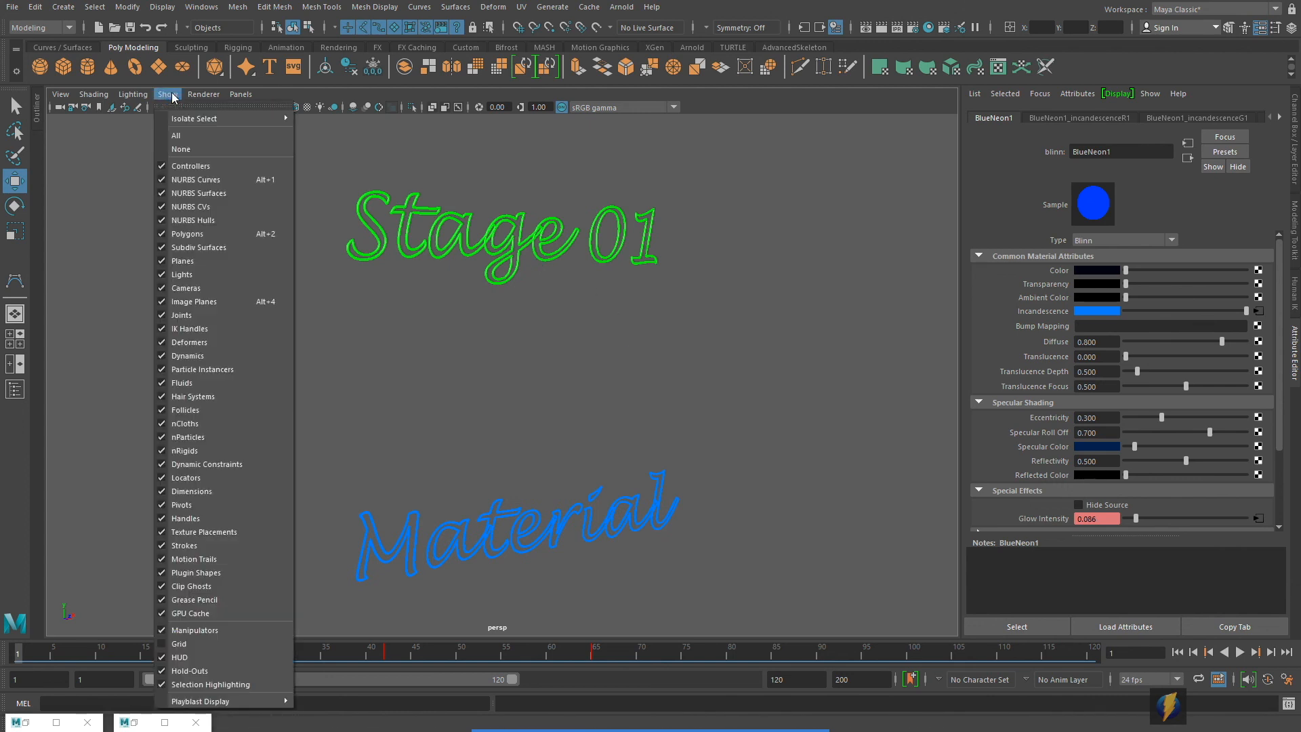
{"action": "left_click", "coordinate": [197, 643]}
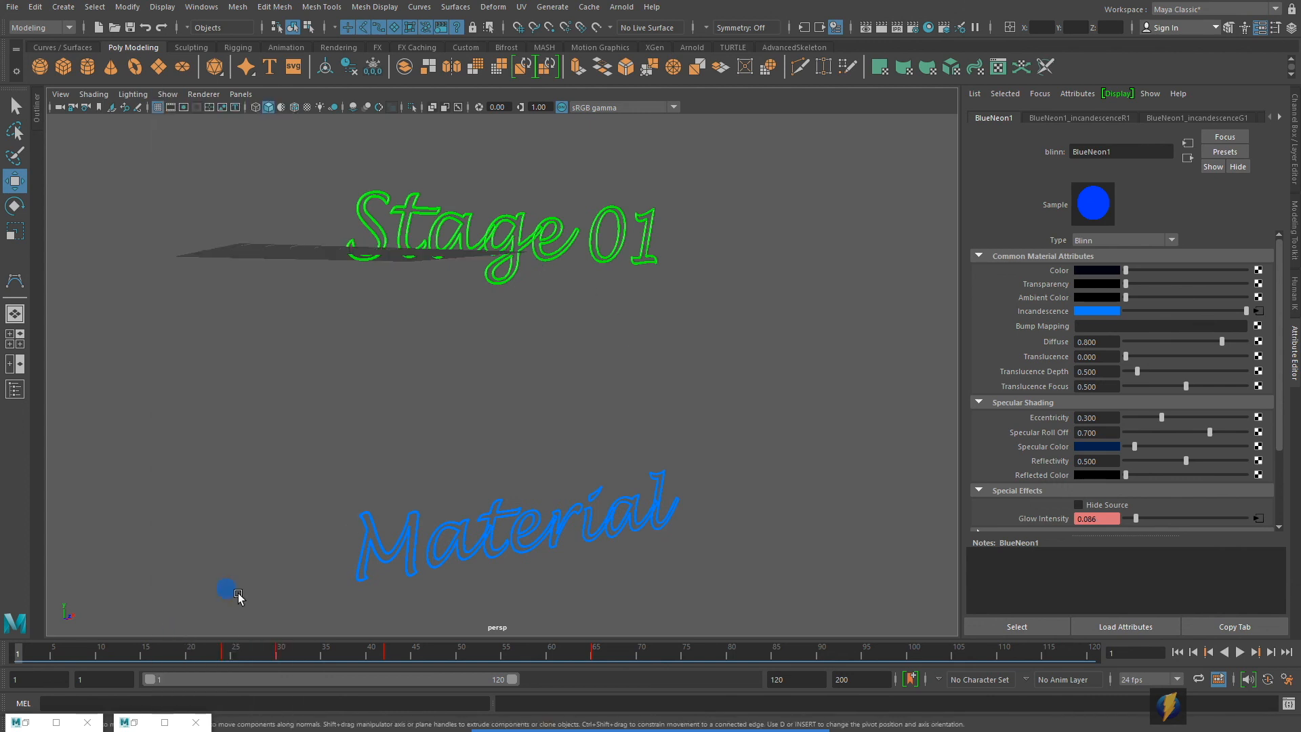
{"action": "mouse_move", "coordinate": [584, 350]}
{"action": "left_mouse_down", "text": "alt"}
{"action": "mouse_move", "coordinate": [596, 334]}
{"action": "mouse_move", "coordinate": [505, 345]}
{"action": "mouse_move", "coordinate": [606, 347]}
{"action": "left_mouse_up", "text": "alt"}
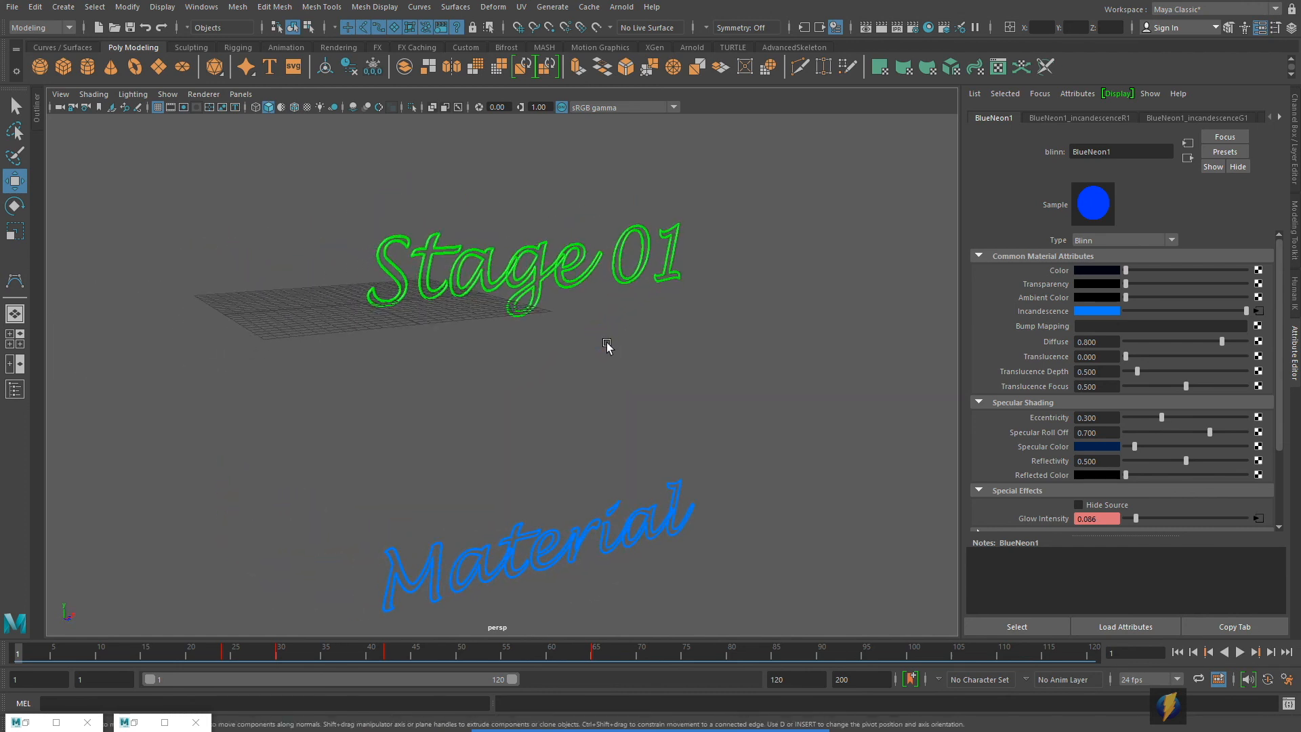